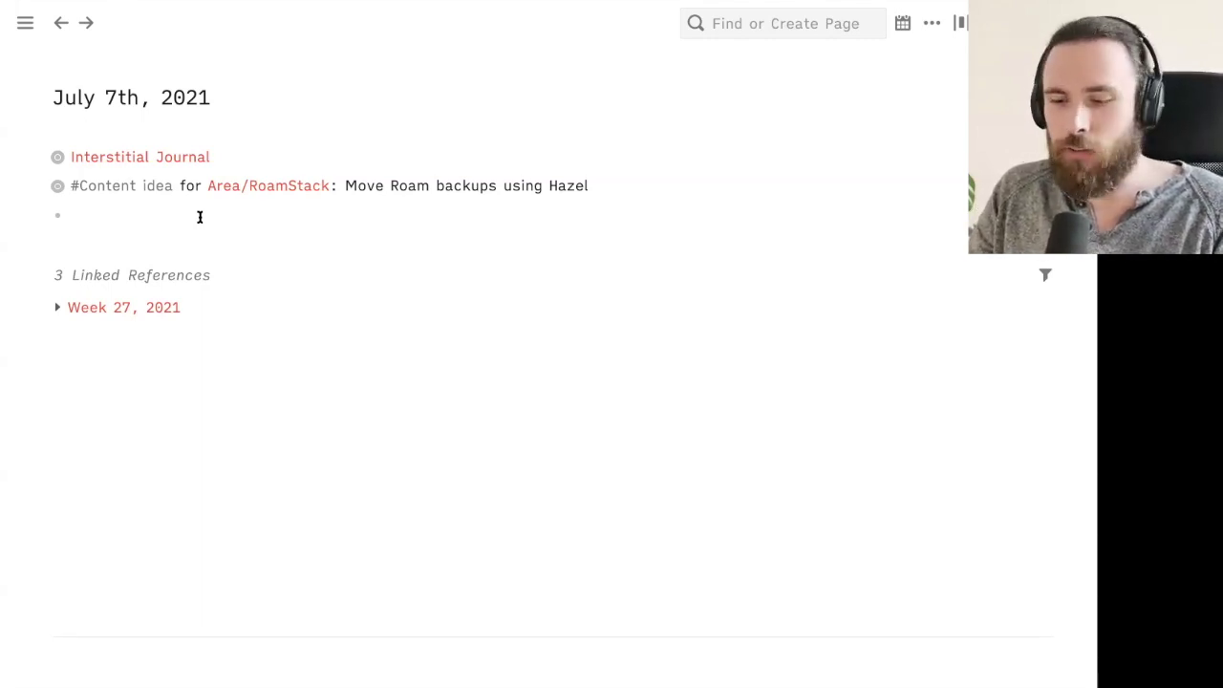
Step: Insert the "RoamStack newsletter resource (rsns)" template into the empty block on the July 7th, 2021 daily note
left_click(200, 217)
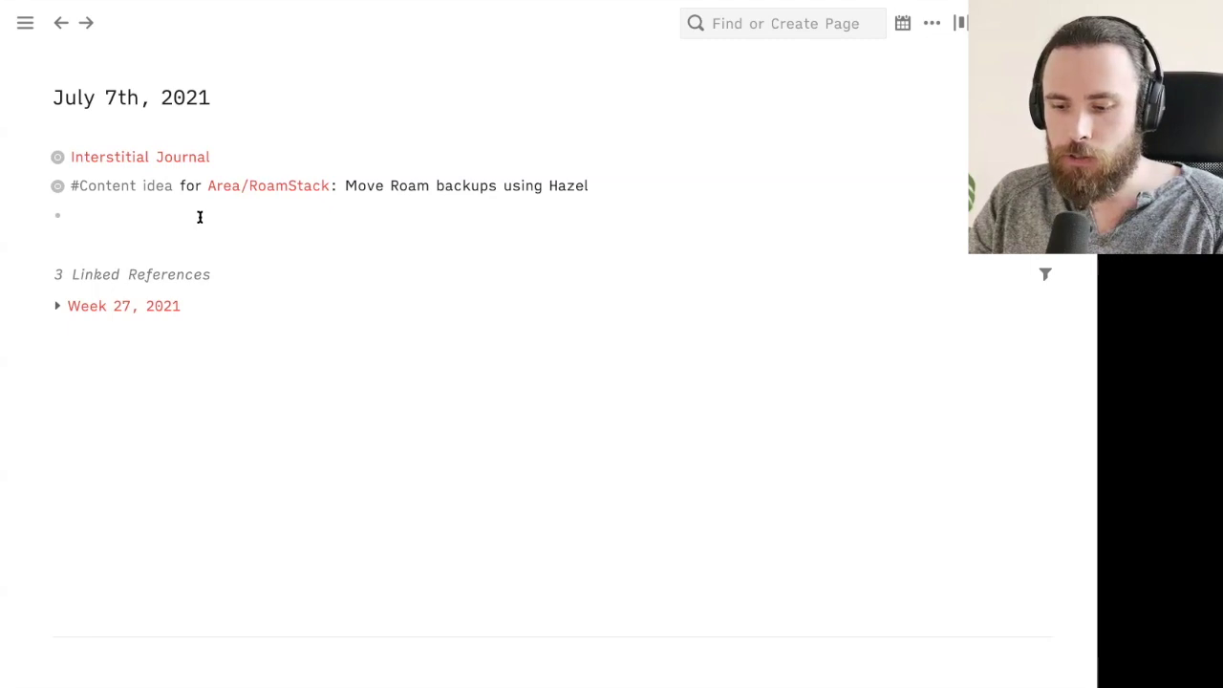
type(";;ns")
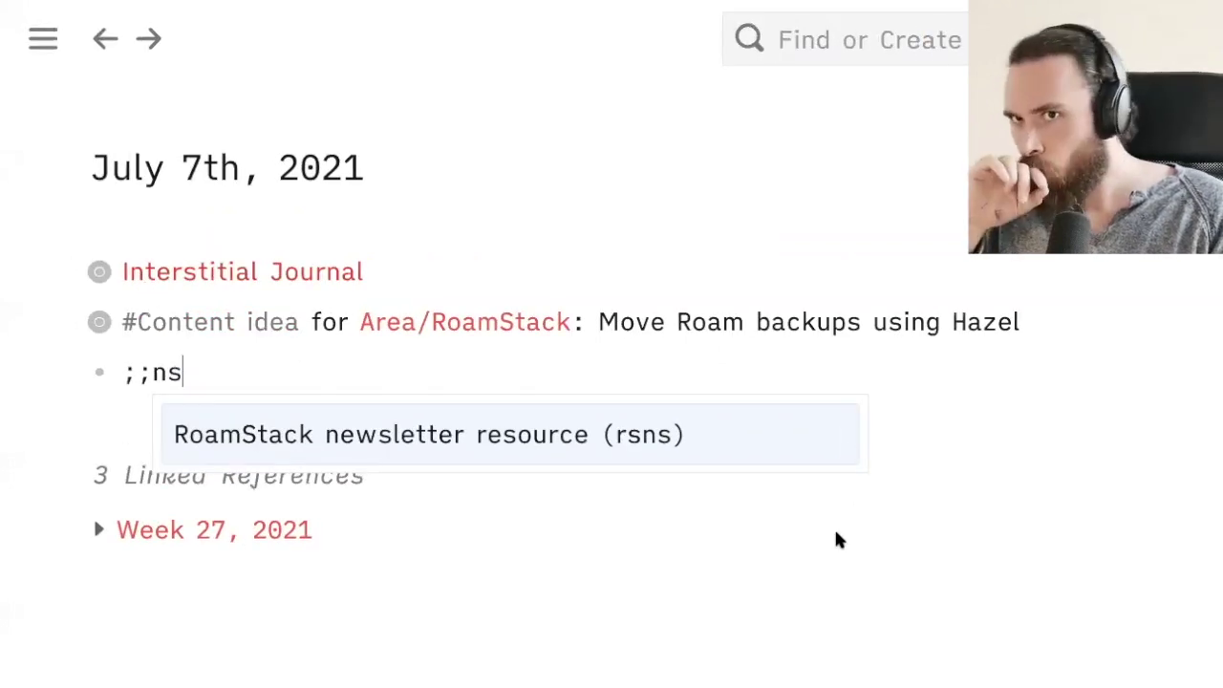
key("Return")
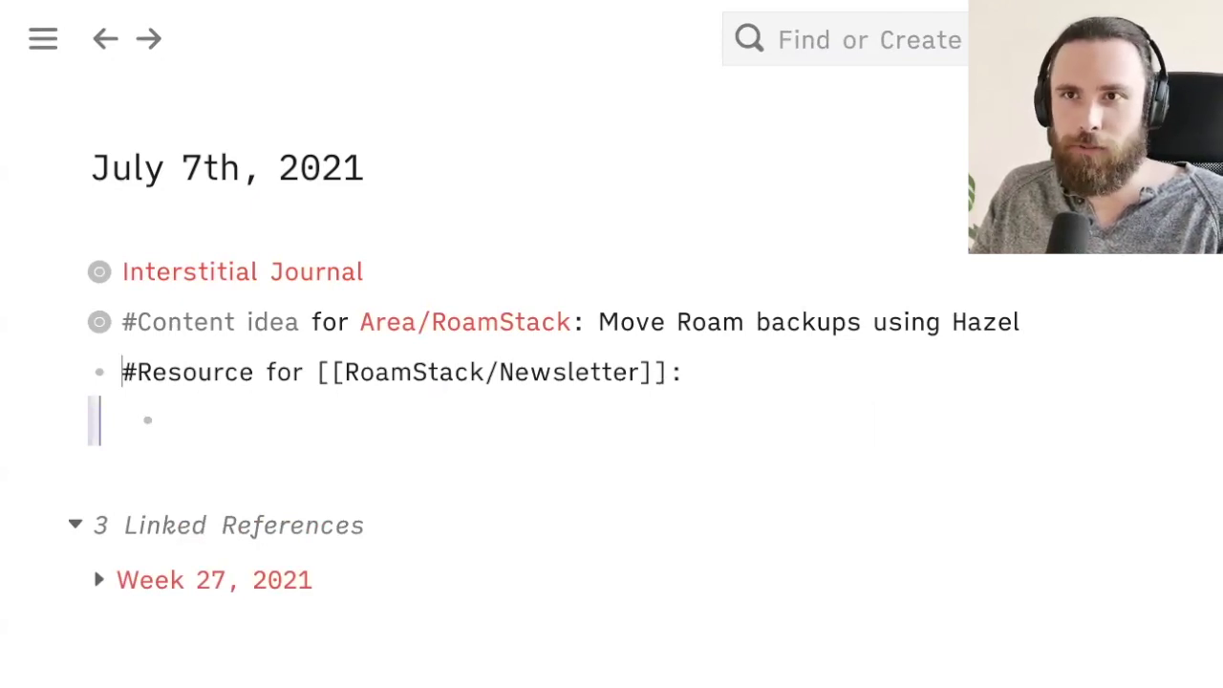
Step: Highlight the #Resource tag and the RoamStack/Newsletter page link in the inserted block to examine its structure
key("shift+Right")
key("shift+Right")
key("shift+Right")
key("shift+Right")
key("shift+Right")
key("shift+Right")
key("shift+Right")
key("shift+Right")
key("shift+Right")
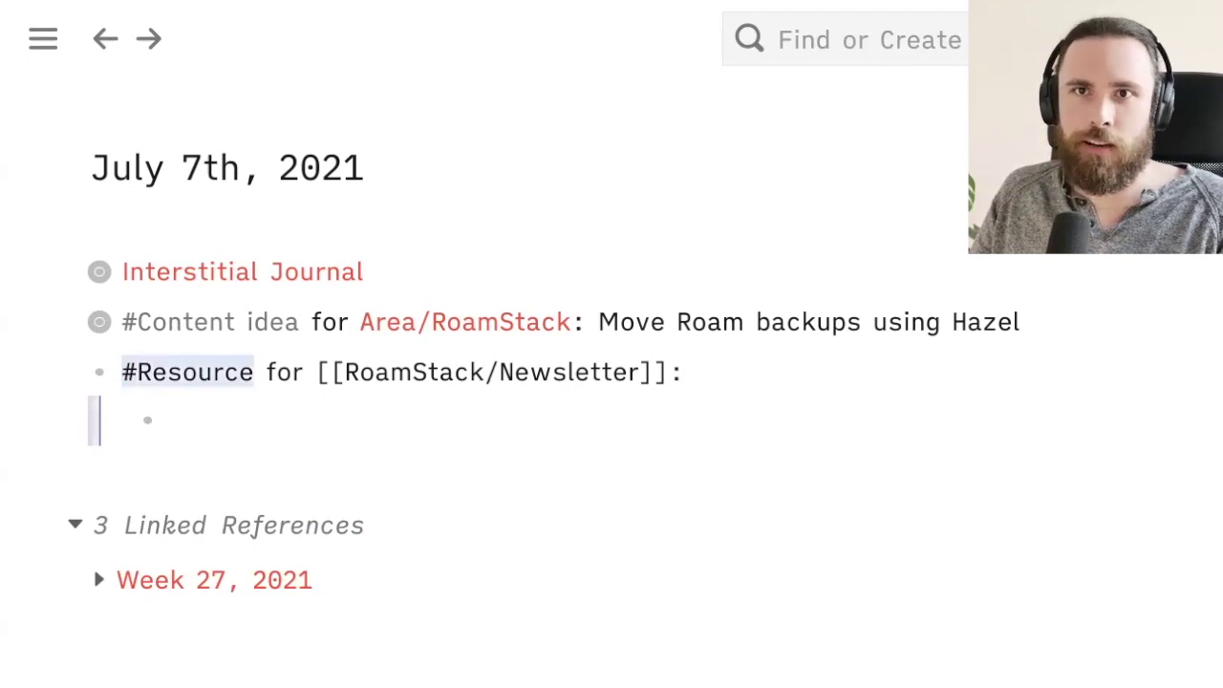
key("Right")
key("Right")
key("Right")
key("Right")
key("Right")
key("Right")
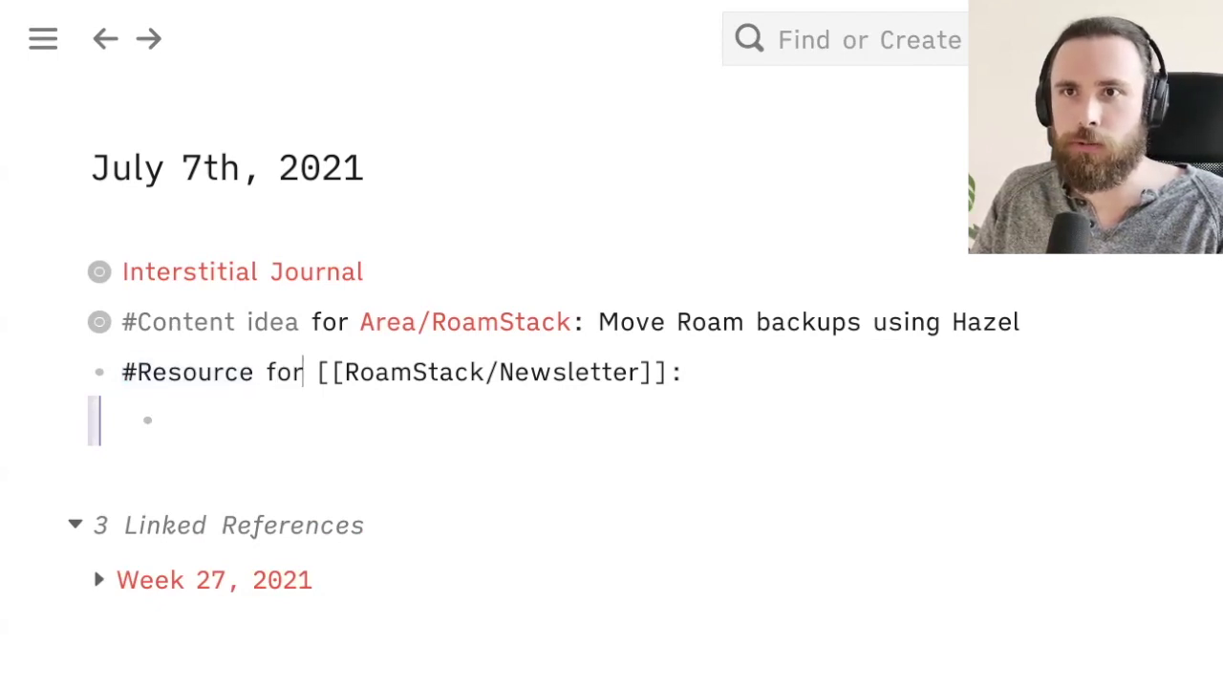
key("shift+Right")
key("shift+Right")
key("alt+shift+Right")
key("alt+shift+Right")
key("alt+shift+Right")
key("alt+shift+Right")
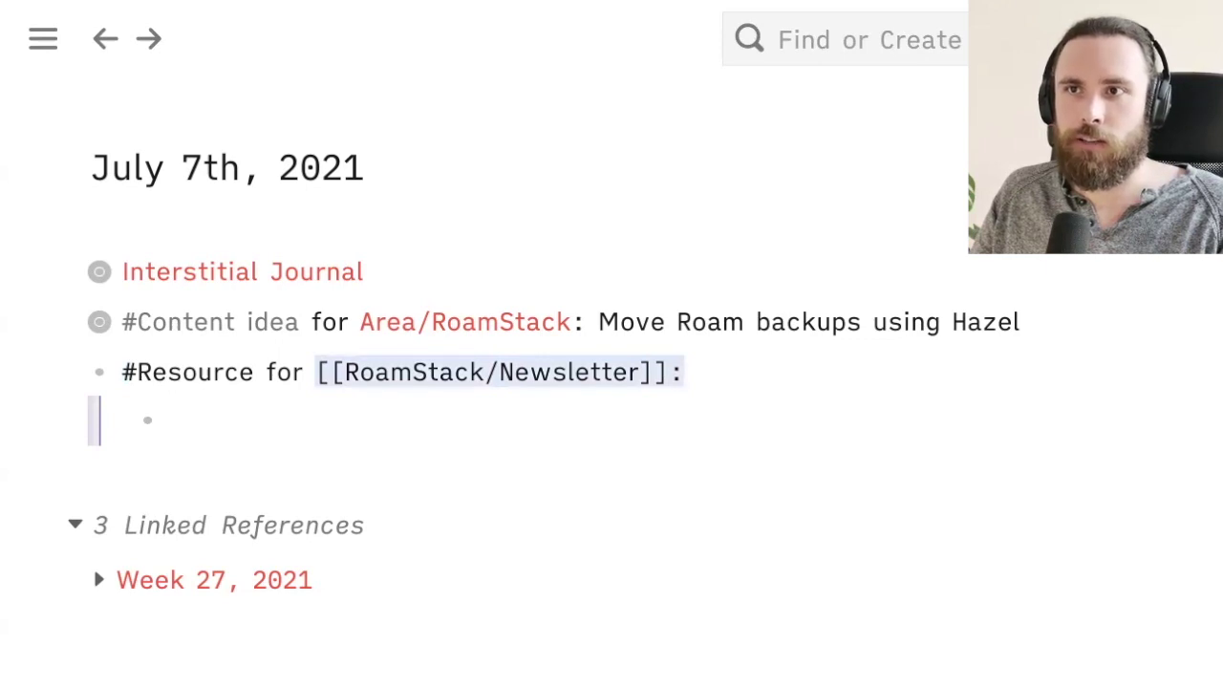
Step: Add the text "Title of the resource (thumbnail)" at the end of the #Resource block
key("Right")
type("Title ")
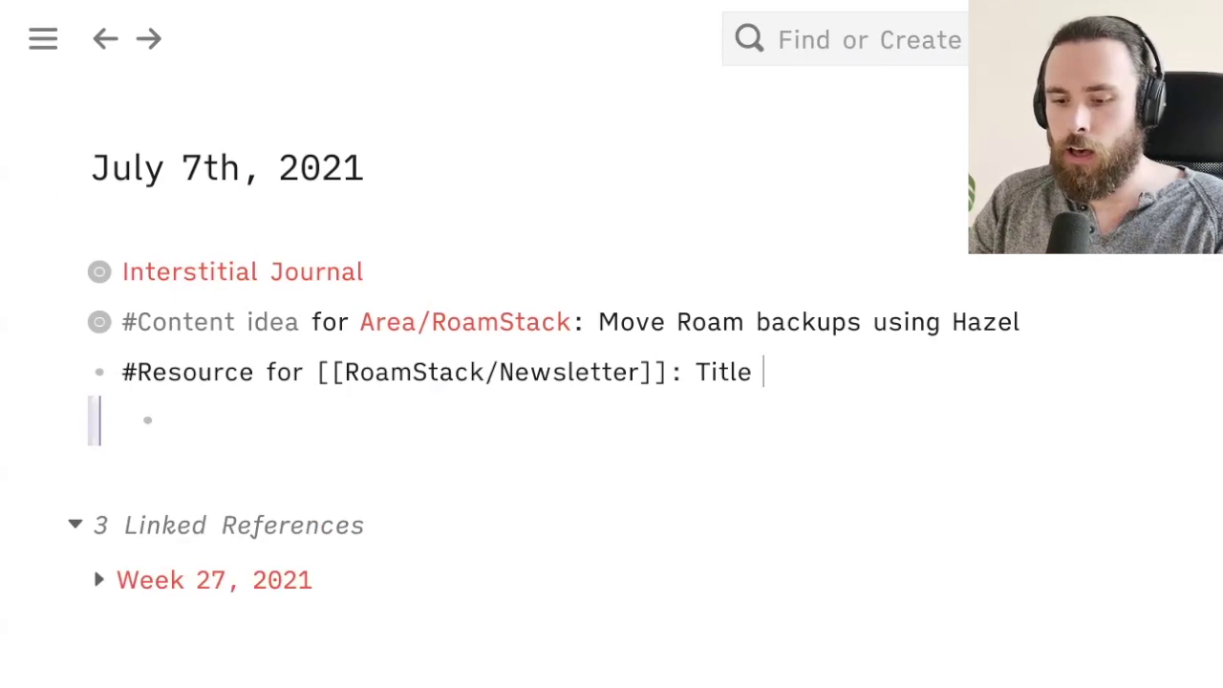
type("of the resource (thumbnail")
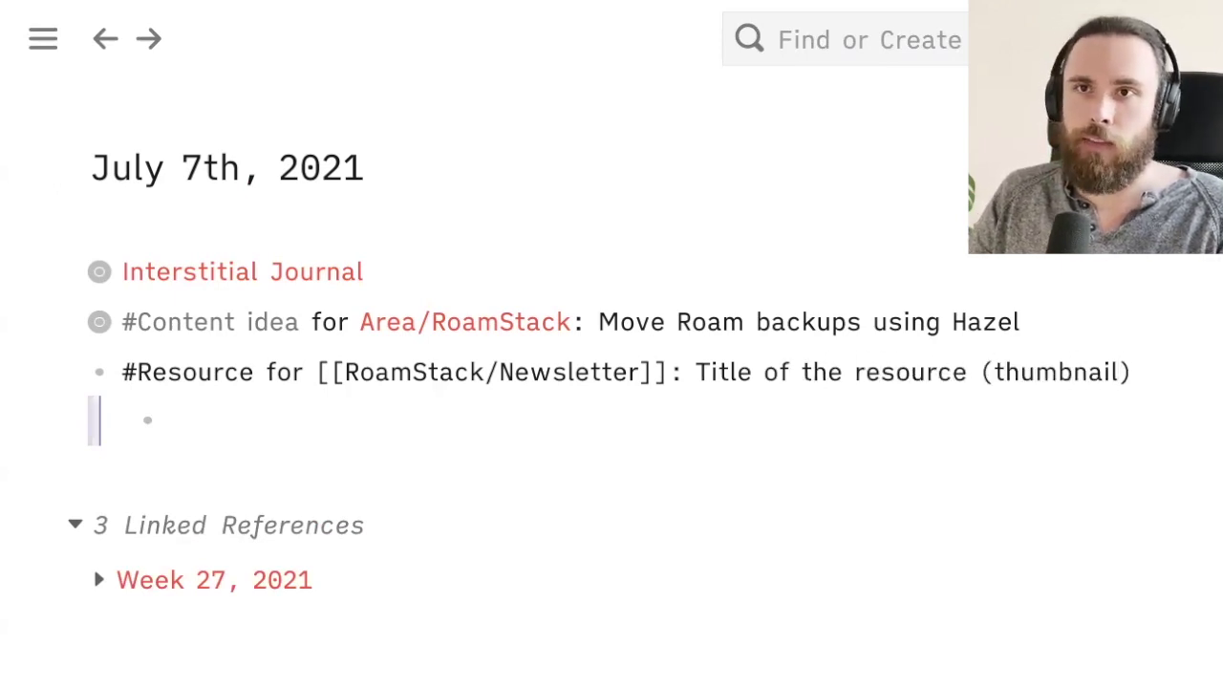
Step: Fill in the nested block under the resource title with "Who created it", correcting any misspelling
type("Who creazted it")
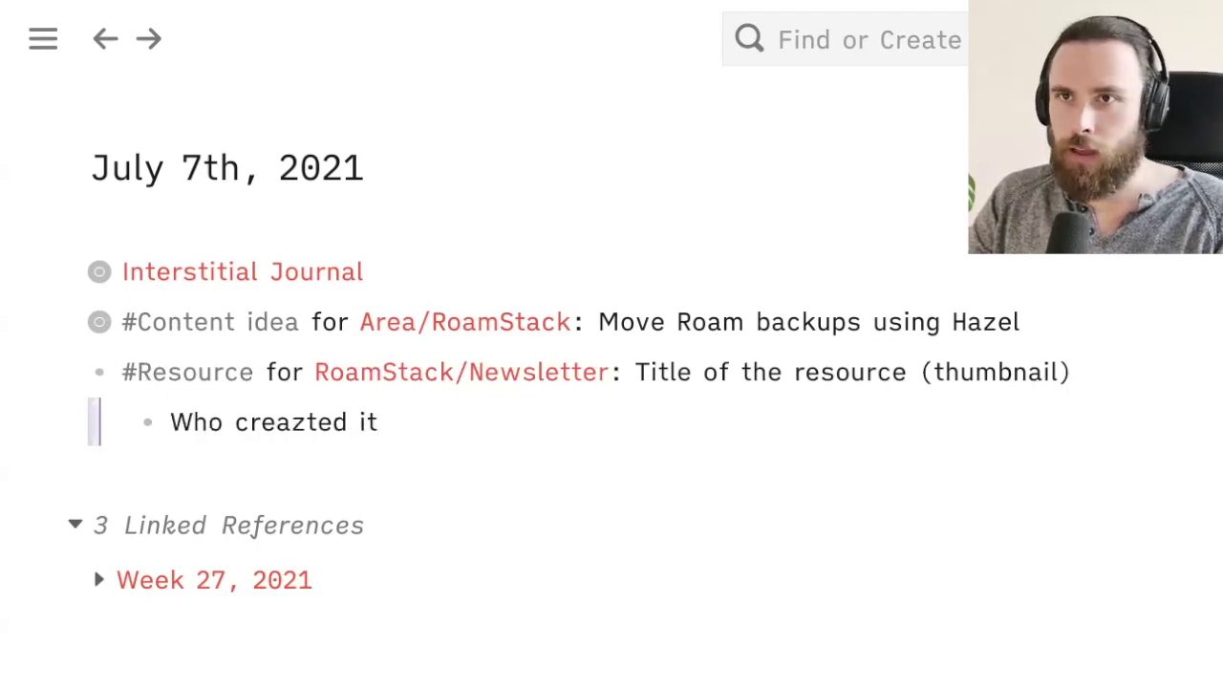
key("Left")
key("Left")
key("Left")
key("Left")
key("Left")
key("Left")
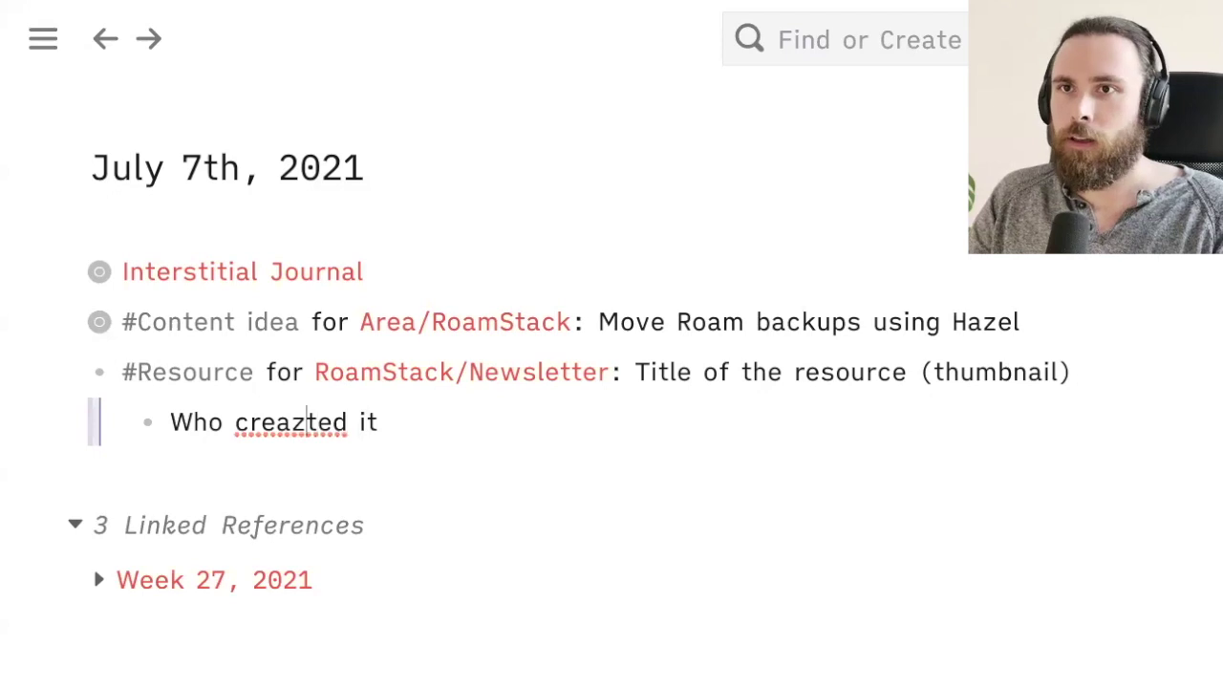
key("BackSpace")
Step: Append "(often Twitter handle)" to the creator block and add a sibling block reading "Link to the resource"
key("End")
type("(")
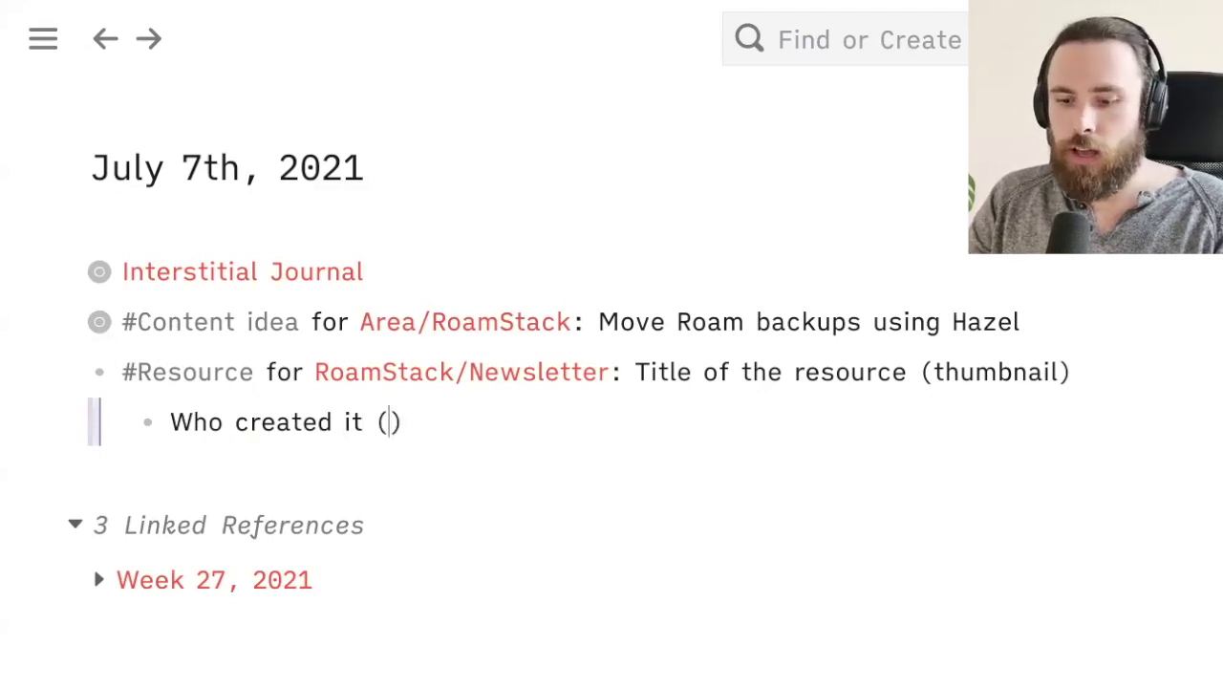
type("often Twitter ha")
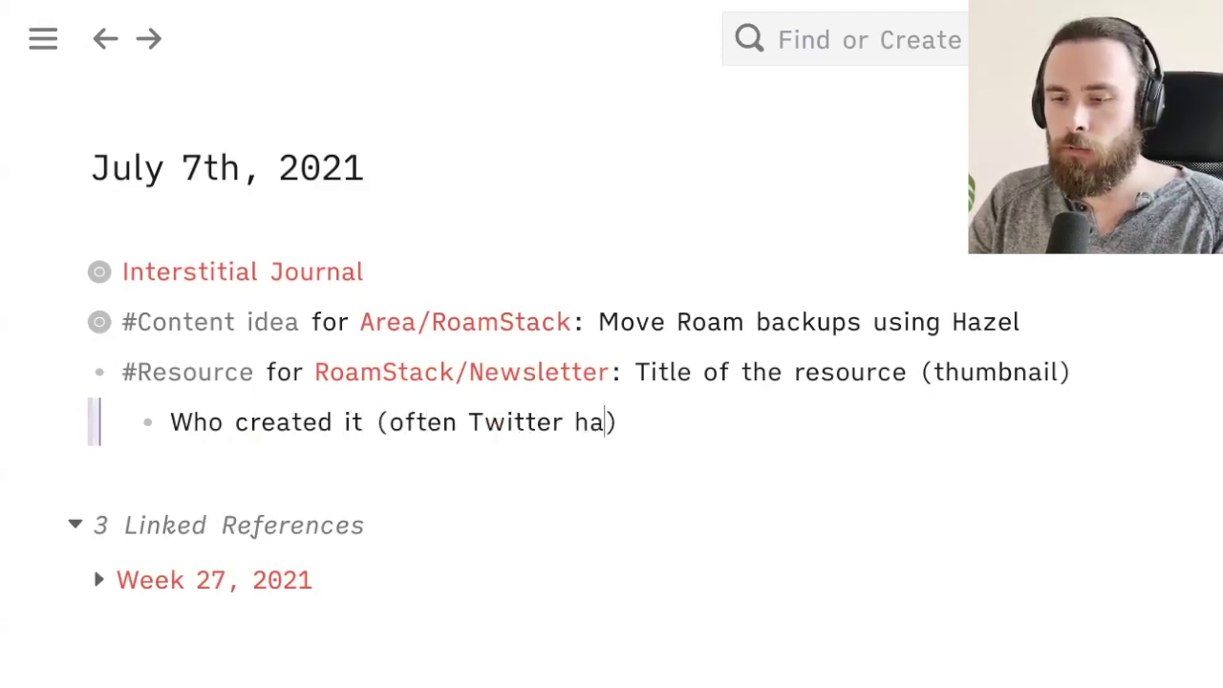
type("ndle")
key("Return")
key("BackSpace")
key("End")
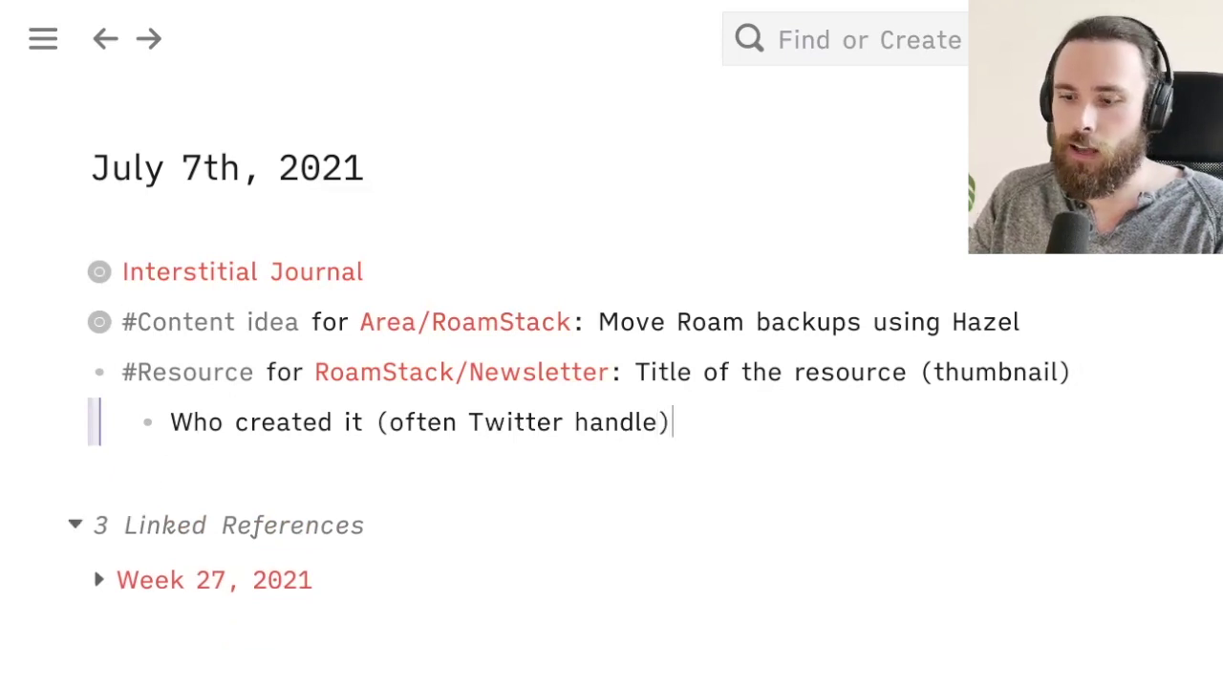
key("Return")
type("Link to the resource")
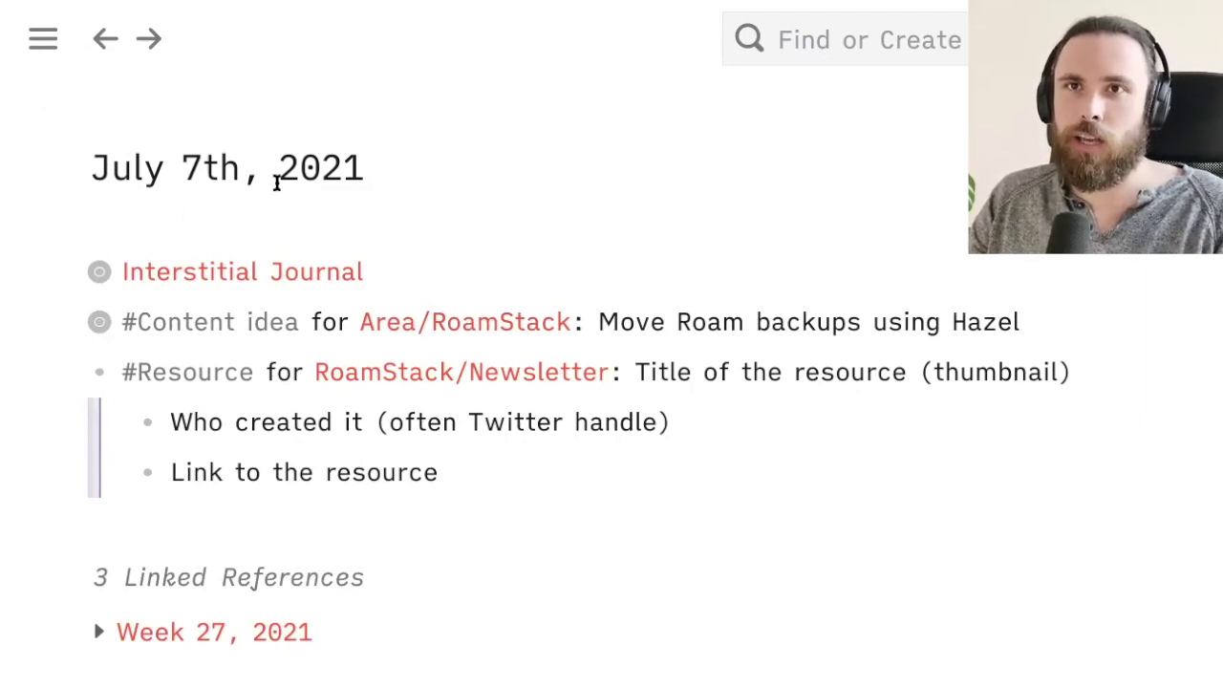
Step: Open the Area/RoamStack page and examine the Newsletter resources query and the resource blocks it collects
mouse_move(40, 52)
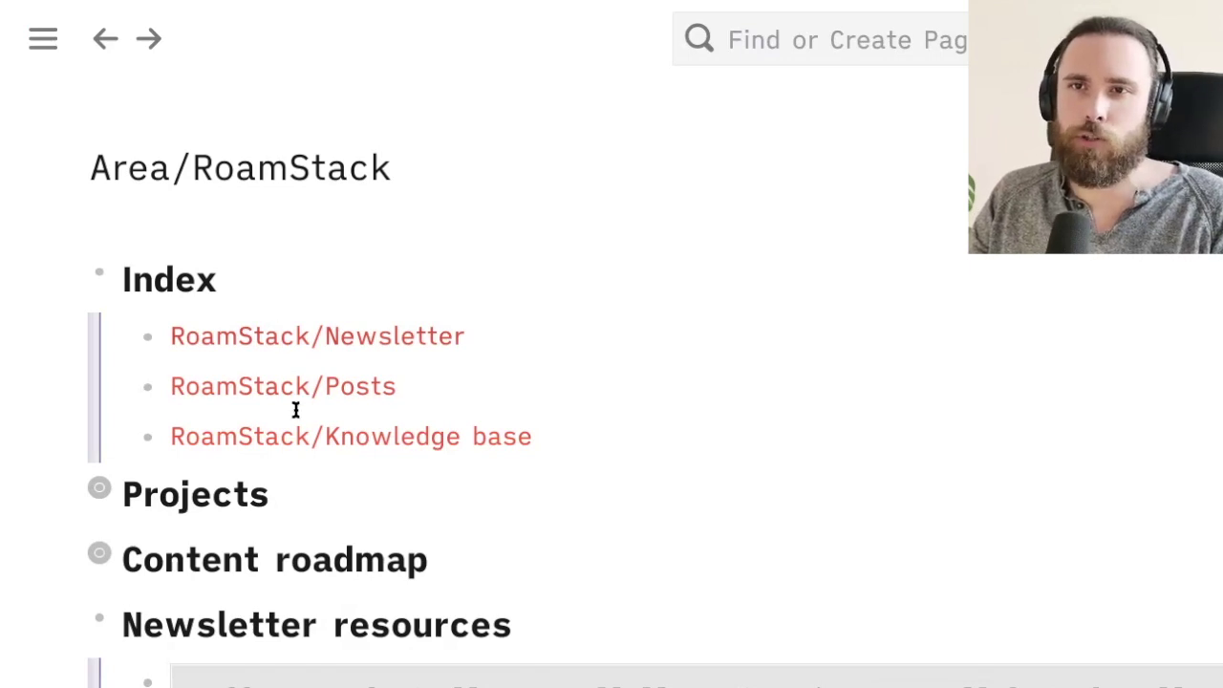
scroll(621, 579, "down", 1)
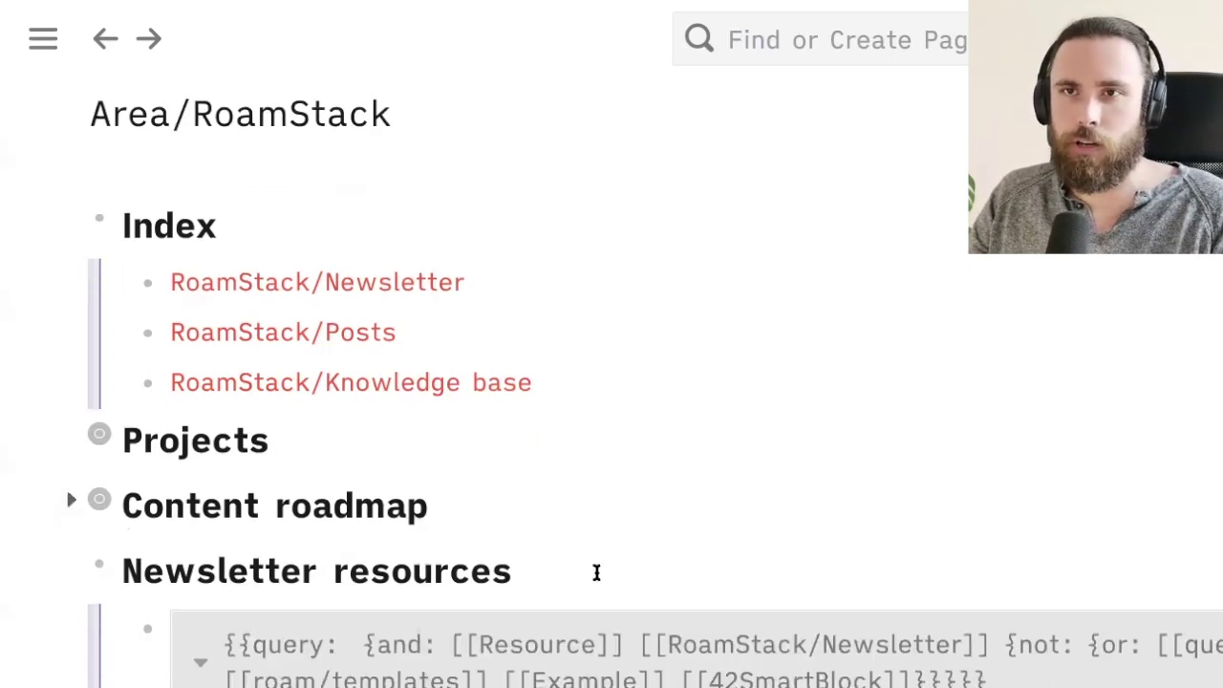
scroll(451, 503, "down", 4)
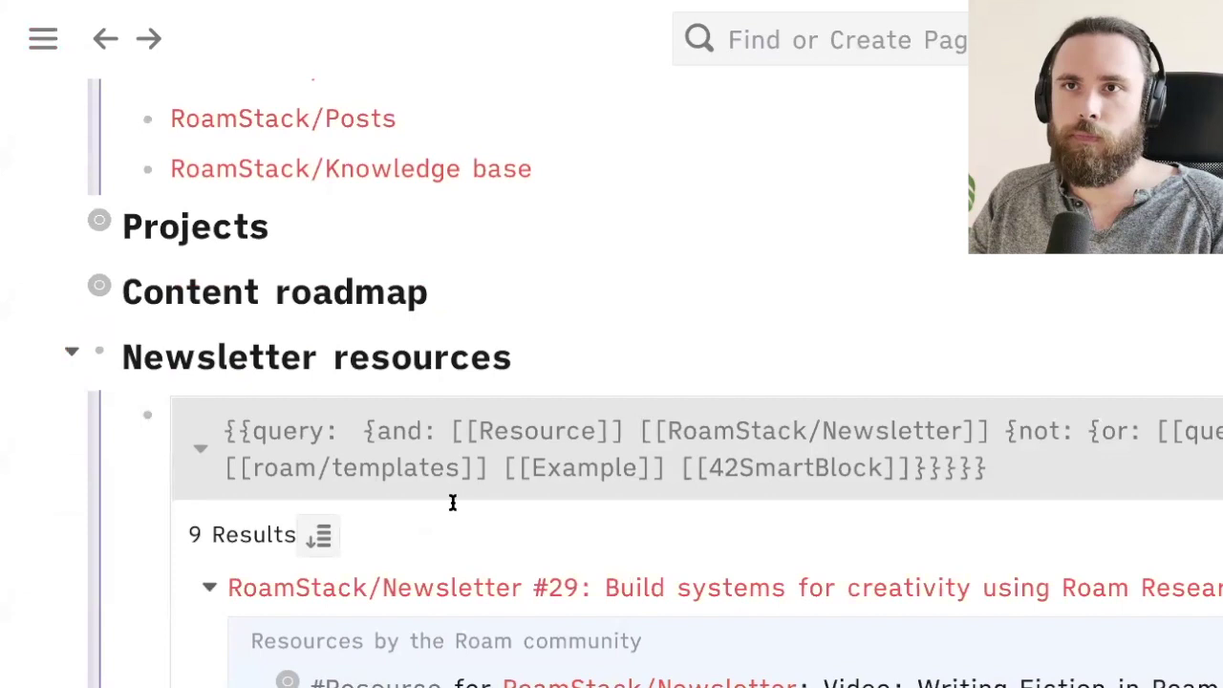
scroll(262, 232, "up", 2)
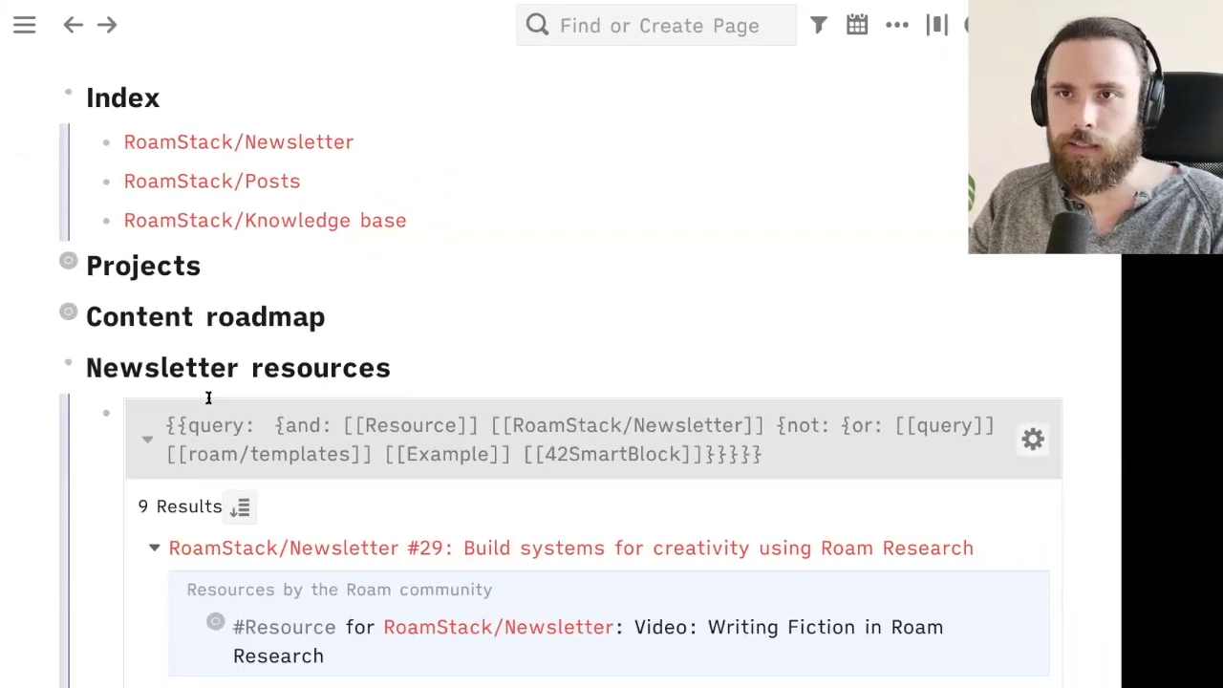
scroll(272, 507, "down", 2)
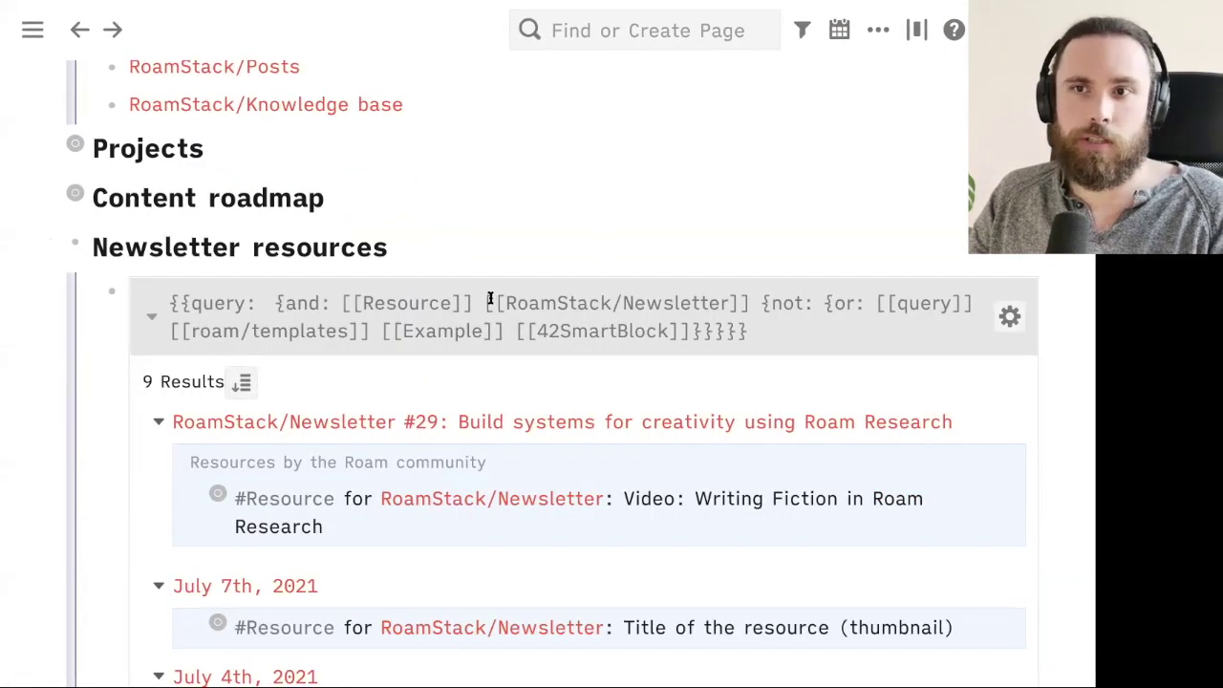
scroll(491, 295, "down", 4)
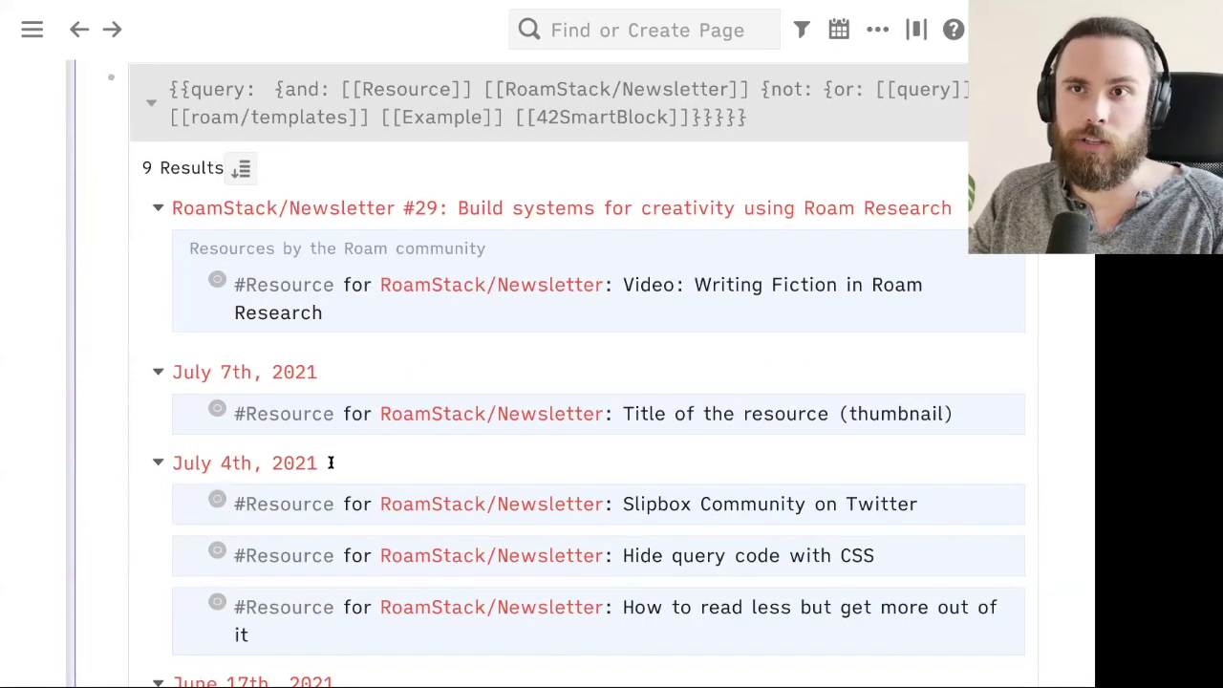
scroll(330, 462, "down", 2)
scroll(330, 462, "up", 3)
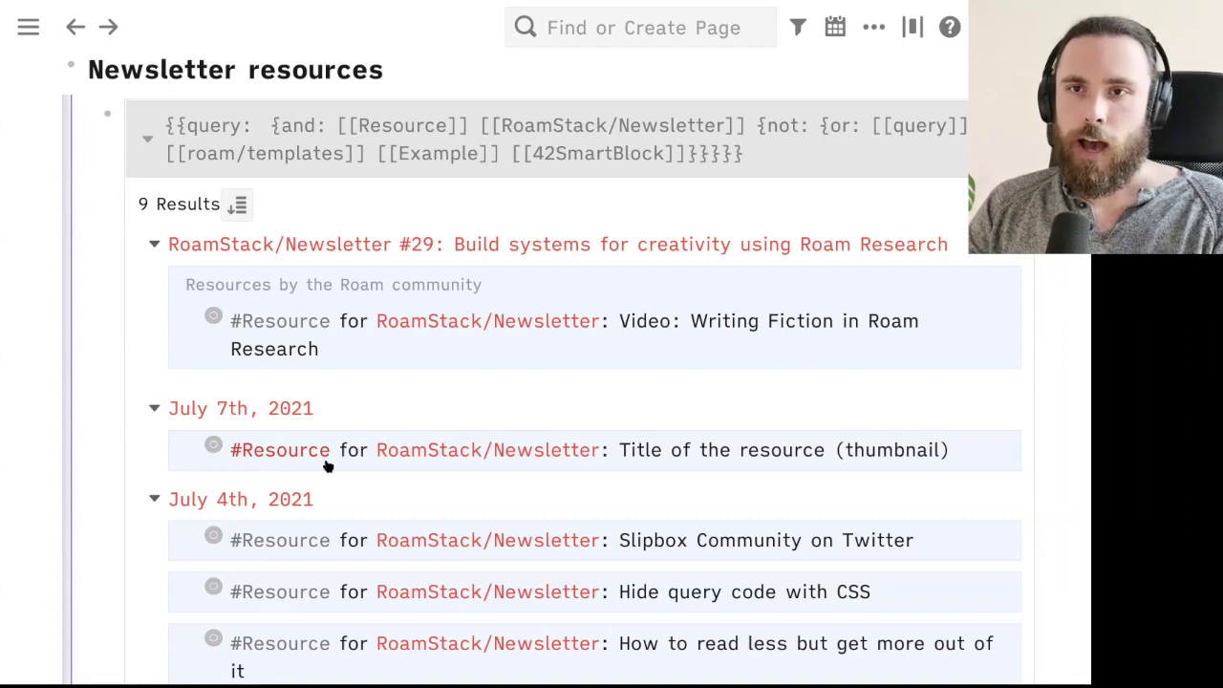
scroll(328, 466, "right", 1)
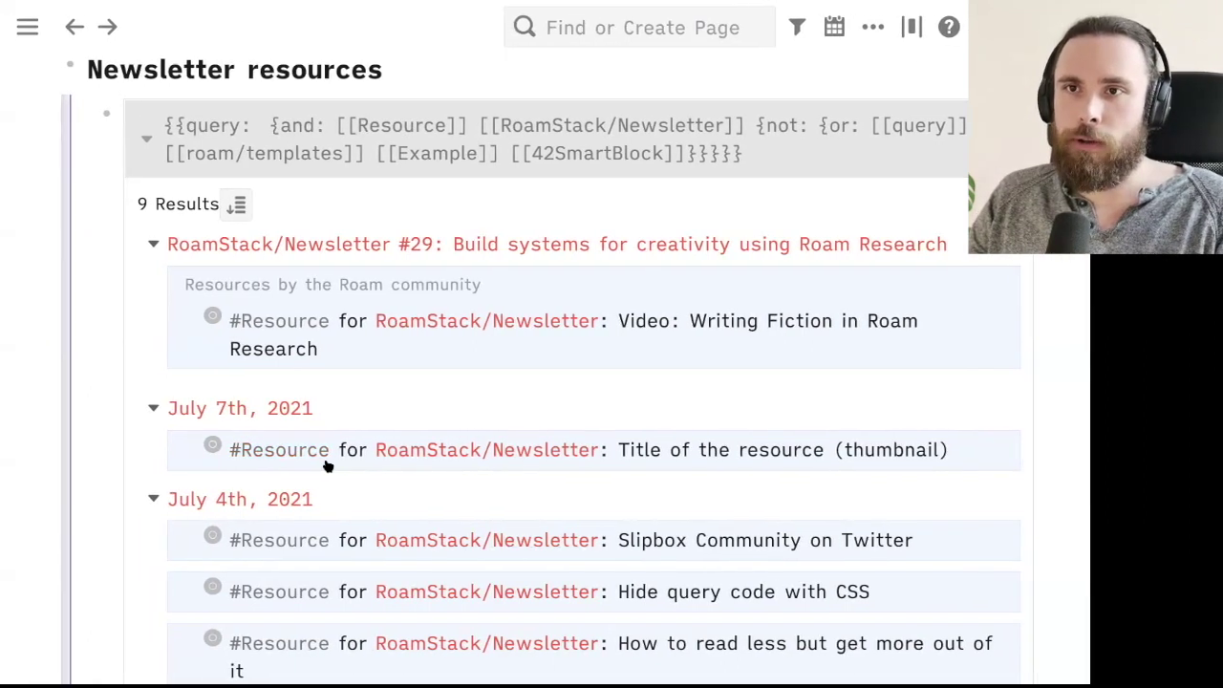
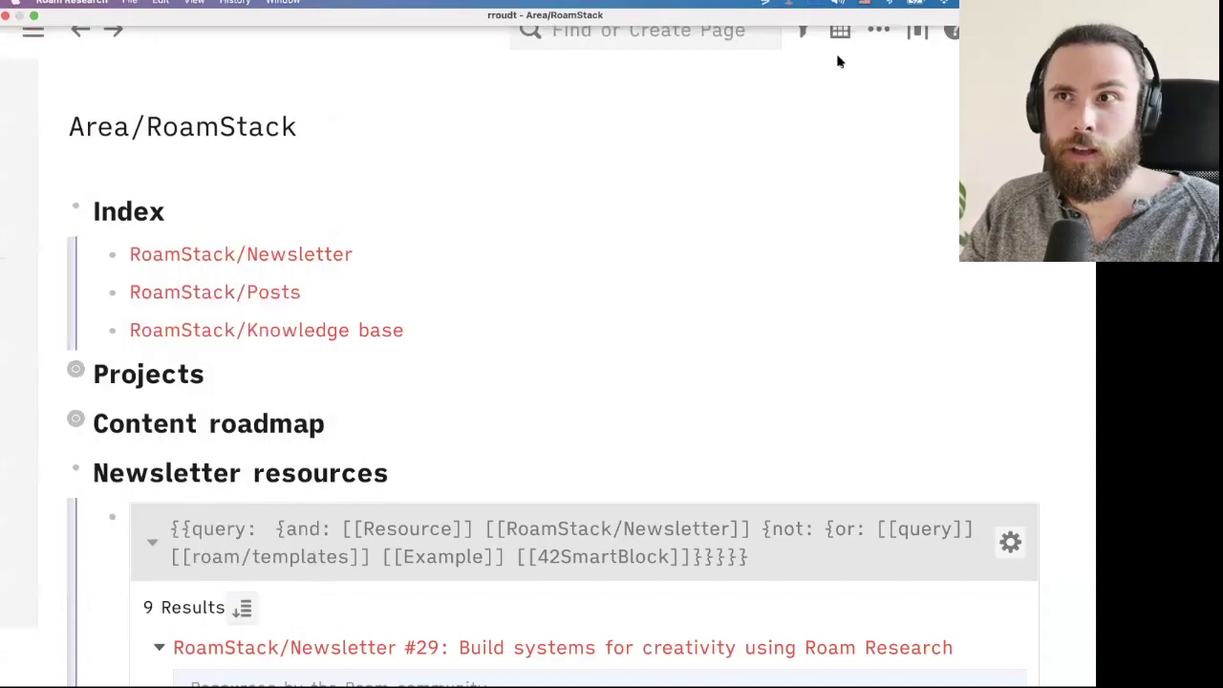
Step: Search for "Index" and open the Index page
key("super+u")
type("Index")
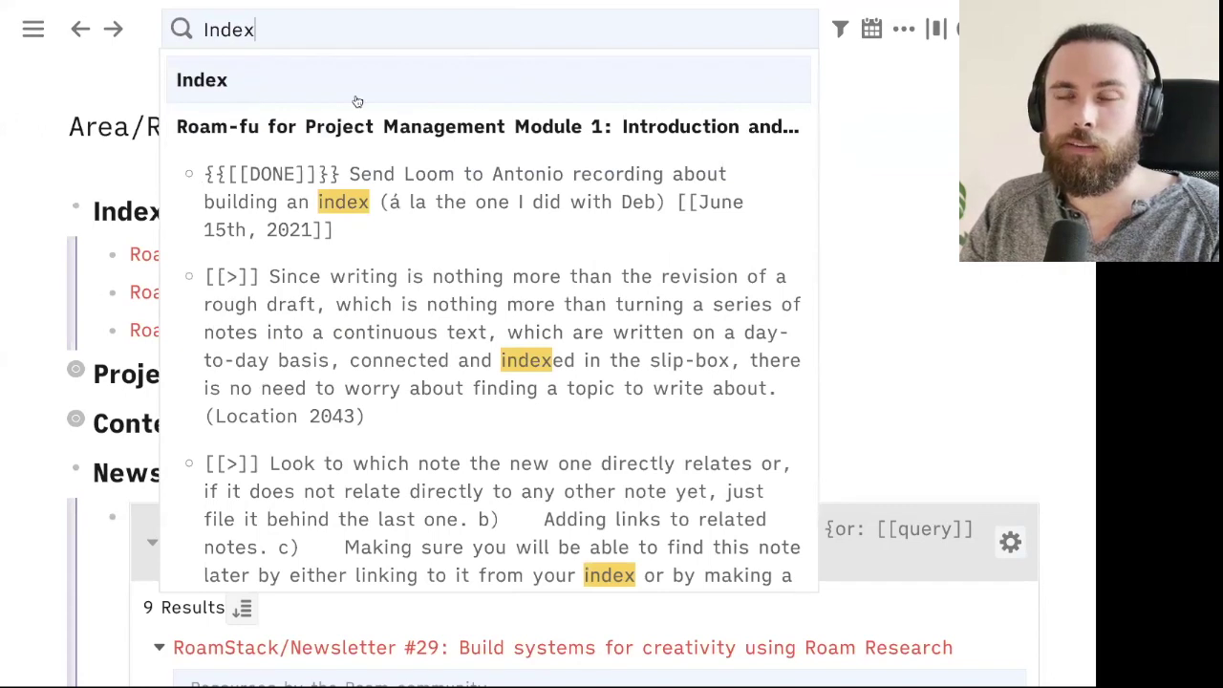
left_click(296, 90)
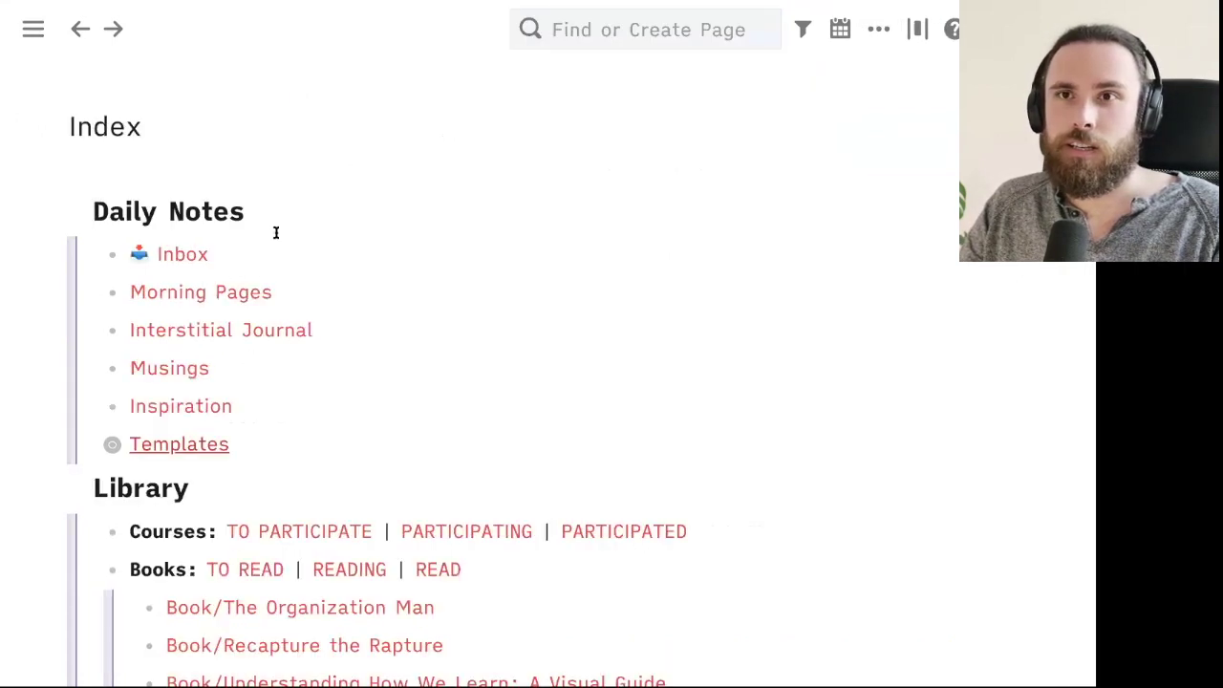
Step: Examine the Daily Notes and Library sections of the Index page, including the list of book pages
scroll(280, 325, "down", 3)
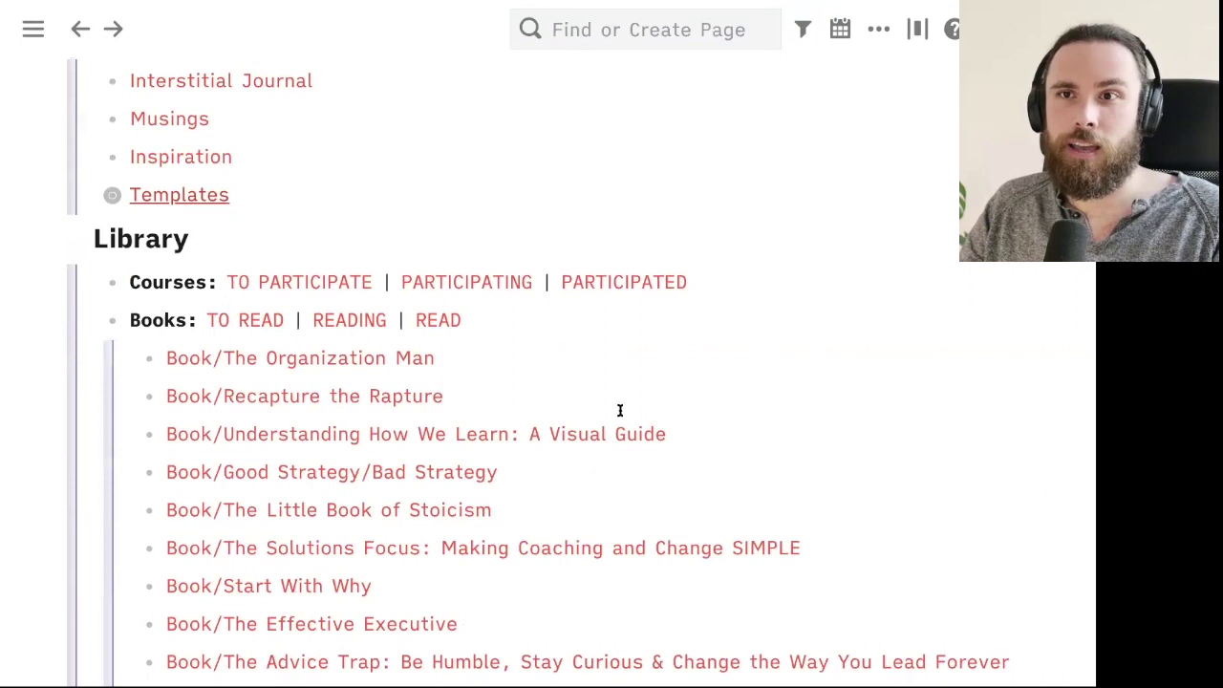
scroll(617, 410, "down", 2)
scroll(319, 415, "up", 3)
scroll(327, 418, "down", 6)
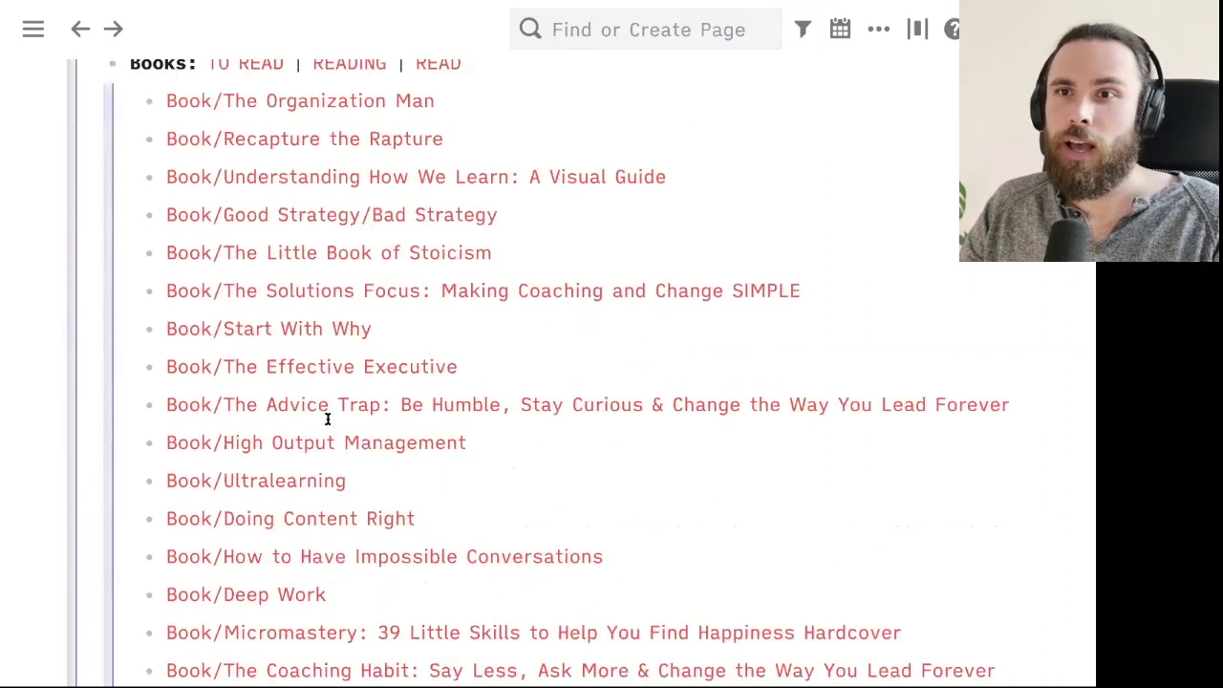
scroll(207, 361, "up", 6)
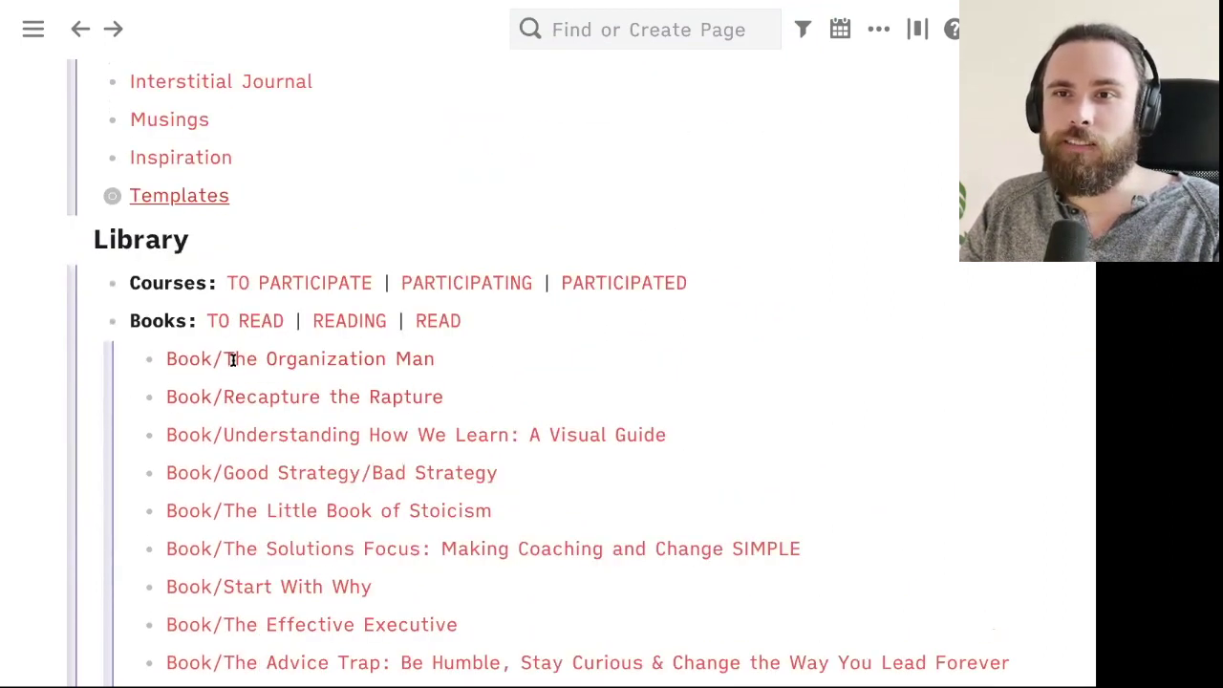
scroll(673, 449, "down", 10)
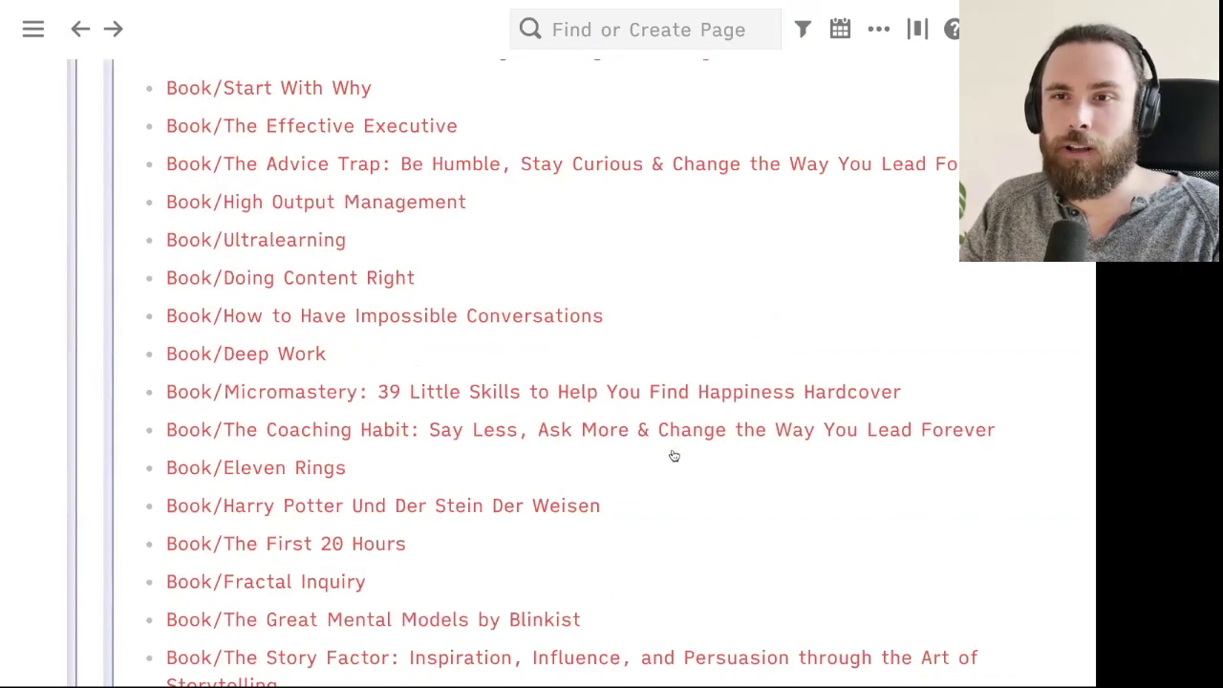
scroll(673, 449, "up", 12)
scroll(673, 449, "down", 4)
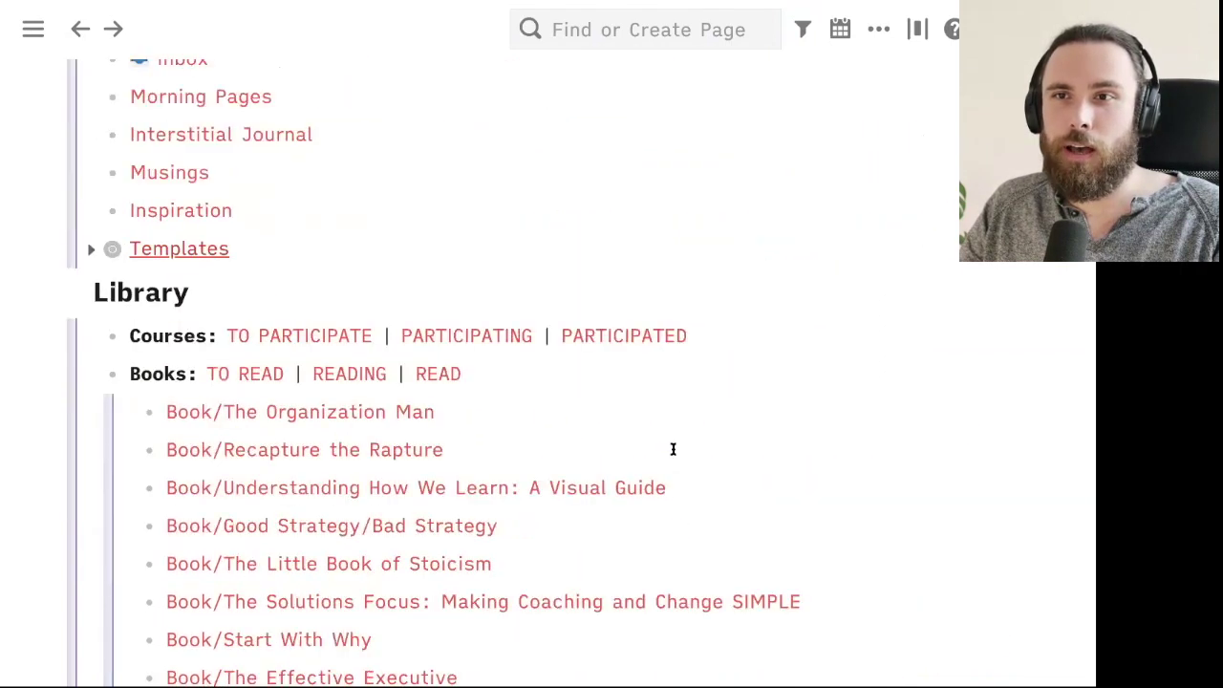
scroll(166, 235, "up", 1)
scroll(166, 221, "up", 4)
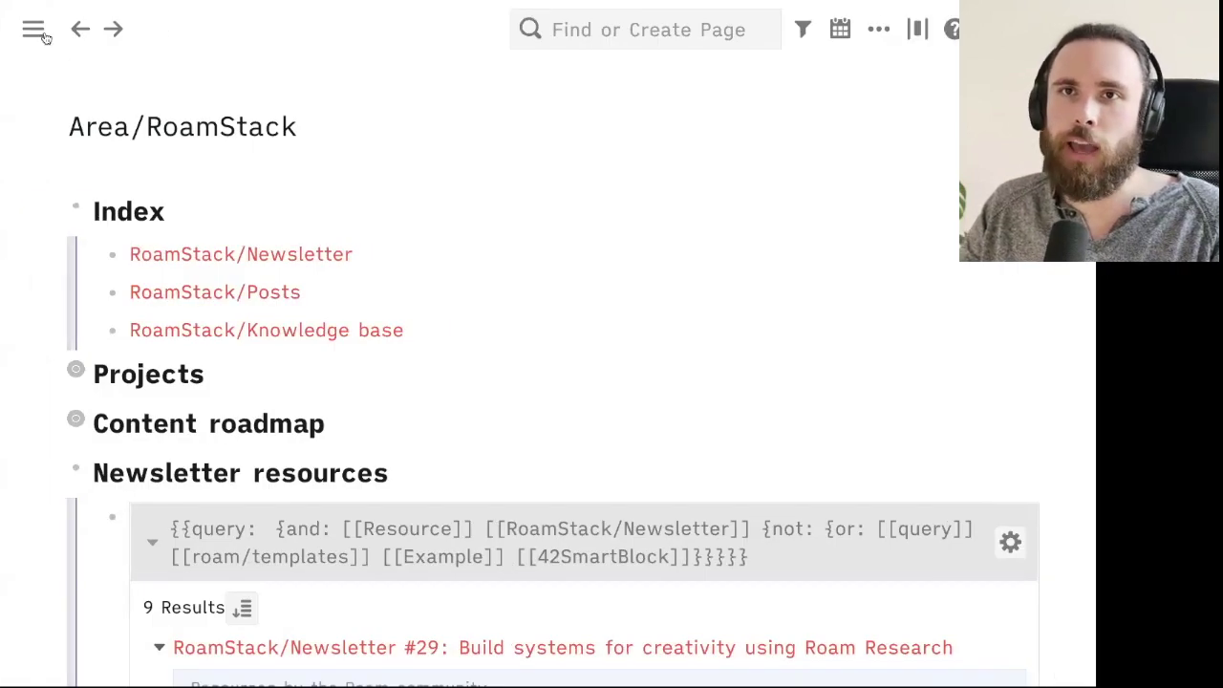
Step: Return to the July 7th, 2021 daily note and review the Week 27, 2021 entry in its linked references
mouse_move(40, 35)
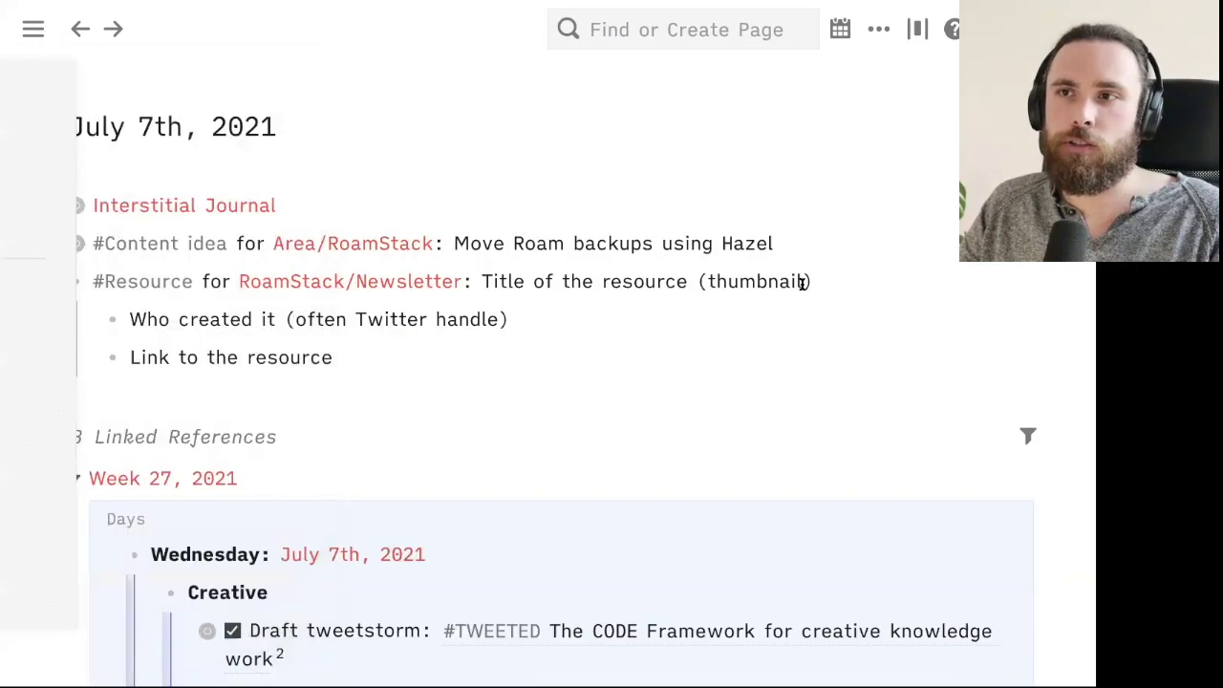
scroll(17, 308, "down", 1)
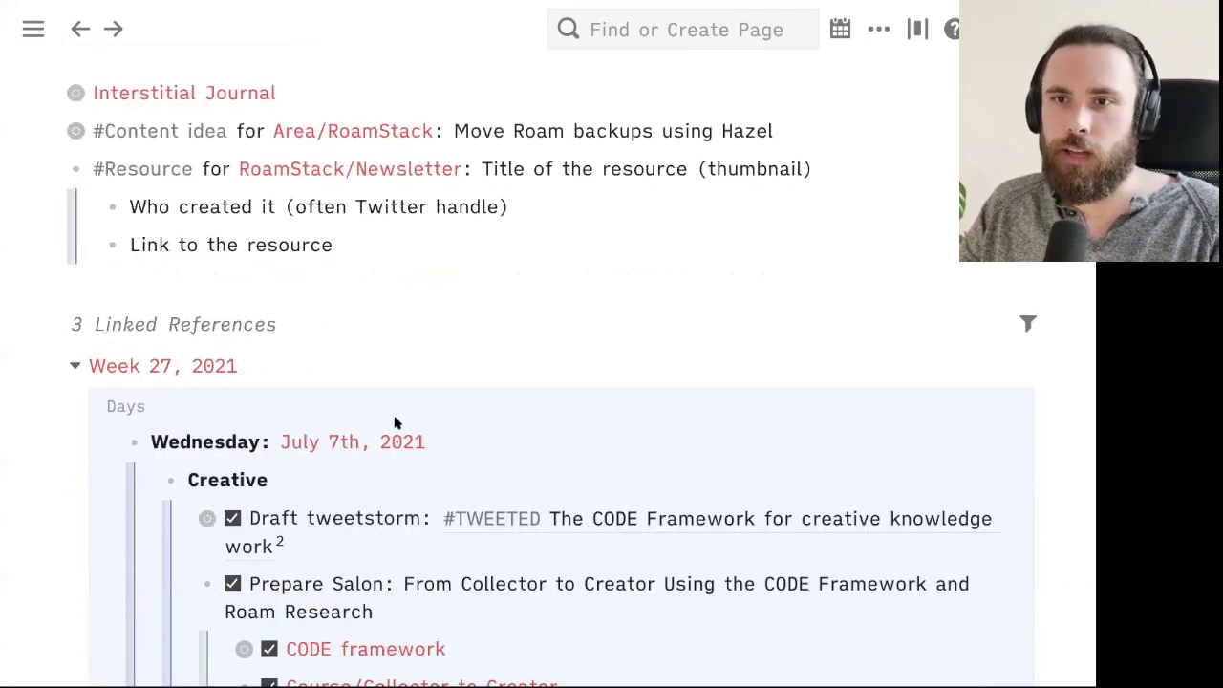
scroll(584, 477, "down", 1)
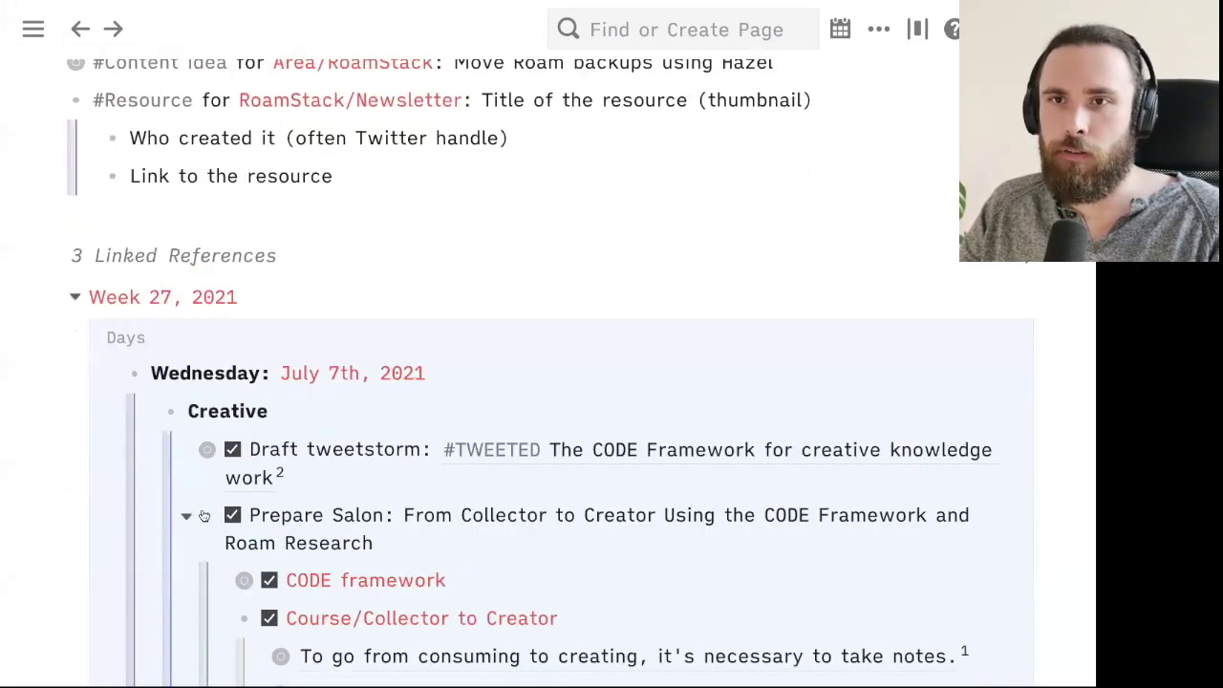
scroll(172, 420, "down", 1)
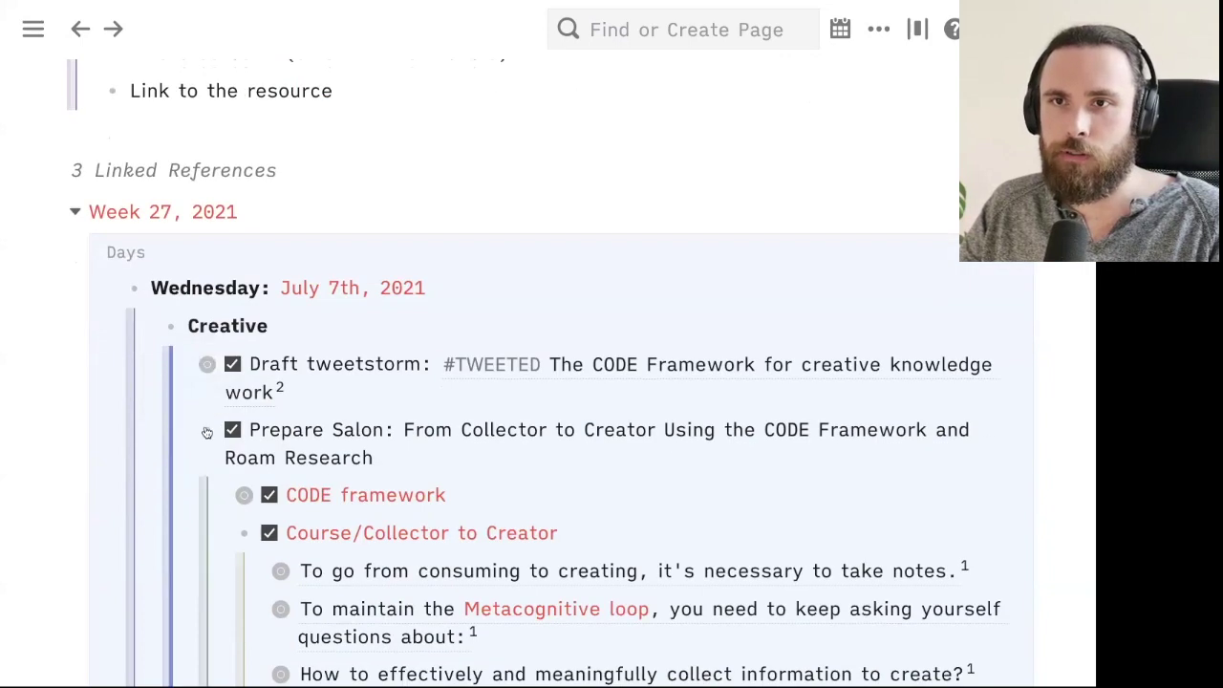
Step: Focus on the Prepare Salon block and expand its CODE framework item to examine the collected notes and where they come from
left_click(206, 430)
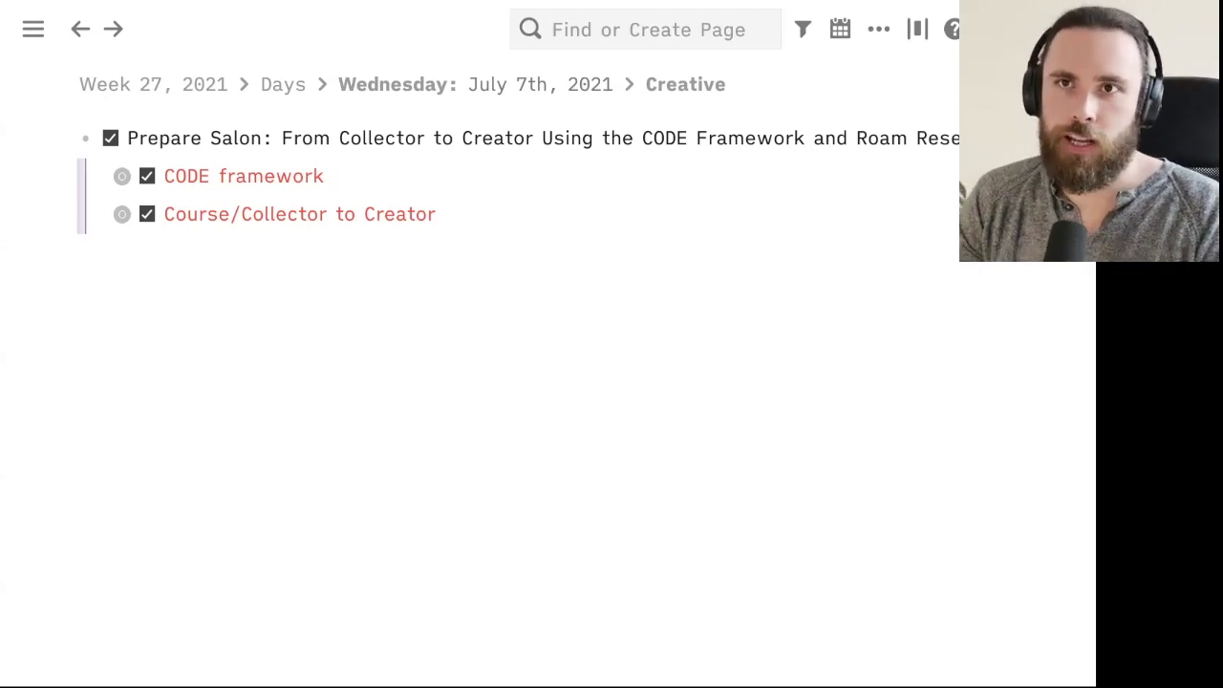
left_click(105, 181)
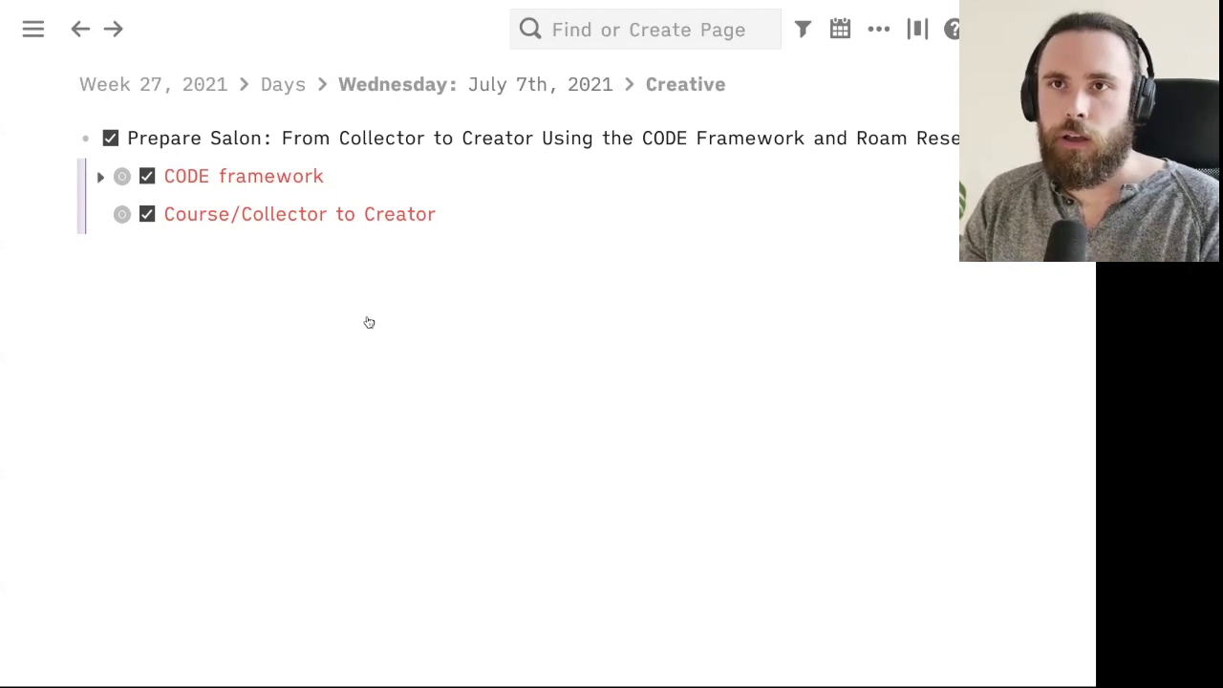
scroll(423, 400, "down", 3)
scroll(424, 400, "down", 3)
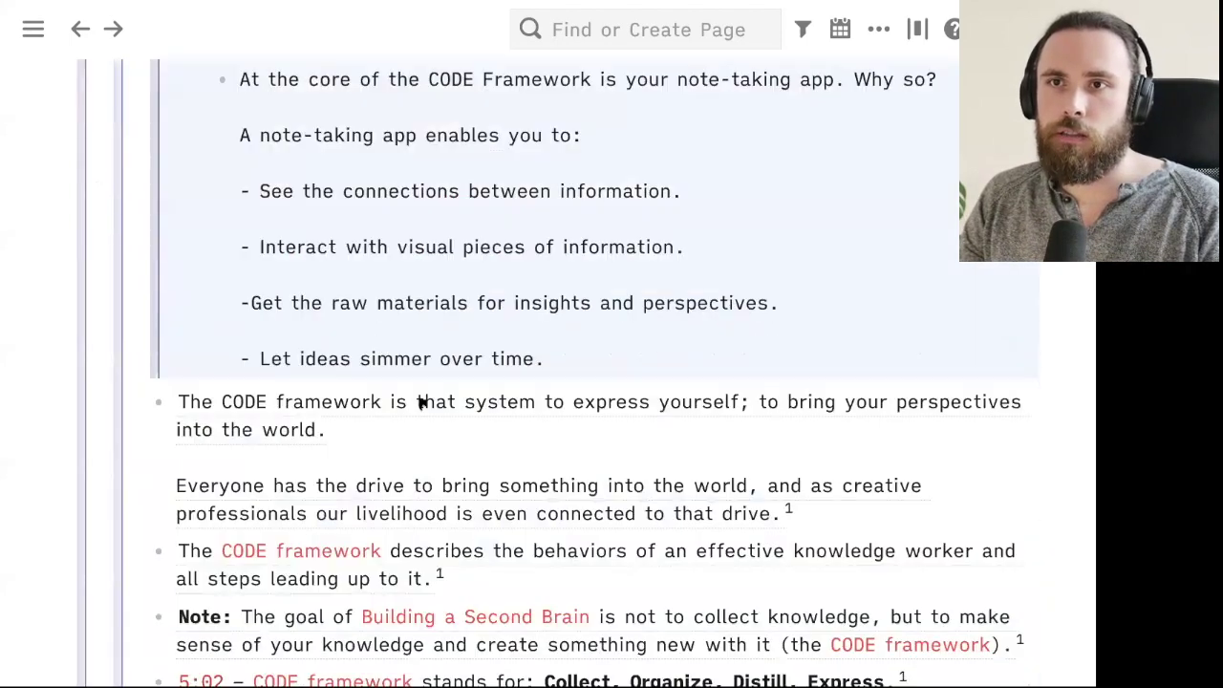
scroll(650, 322, "up", 5)
left_click(489, 489)
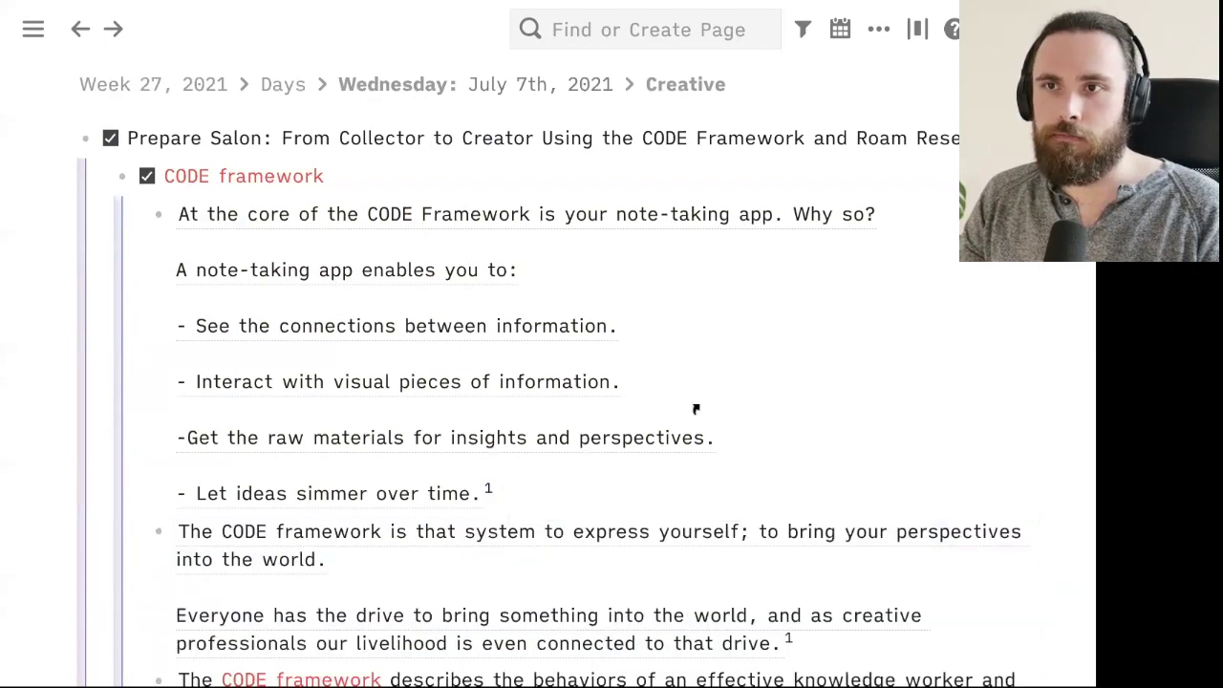
scroll(698, 405, "down", 8)
scroll(696, 409, "up", 3)
scroll(696, 408, "up", 5)
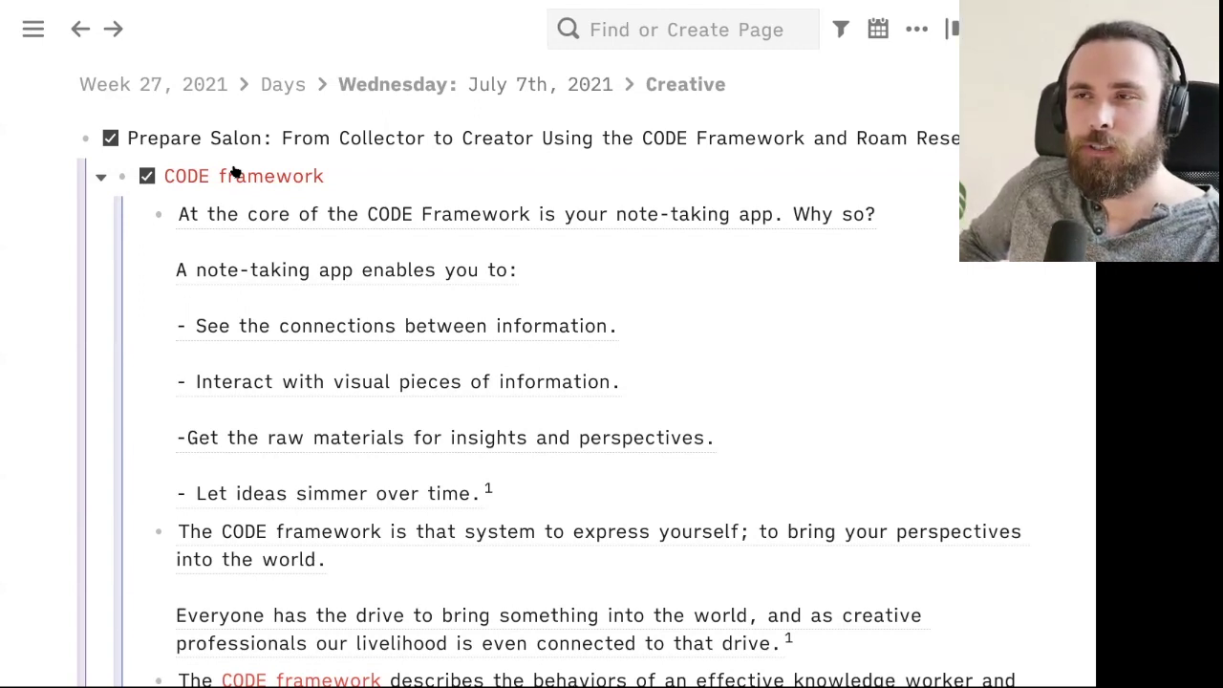
Step: Open the references to CODE framework beside the current block and review the articles and videos that mention it
left_click(233, 170, "shift")
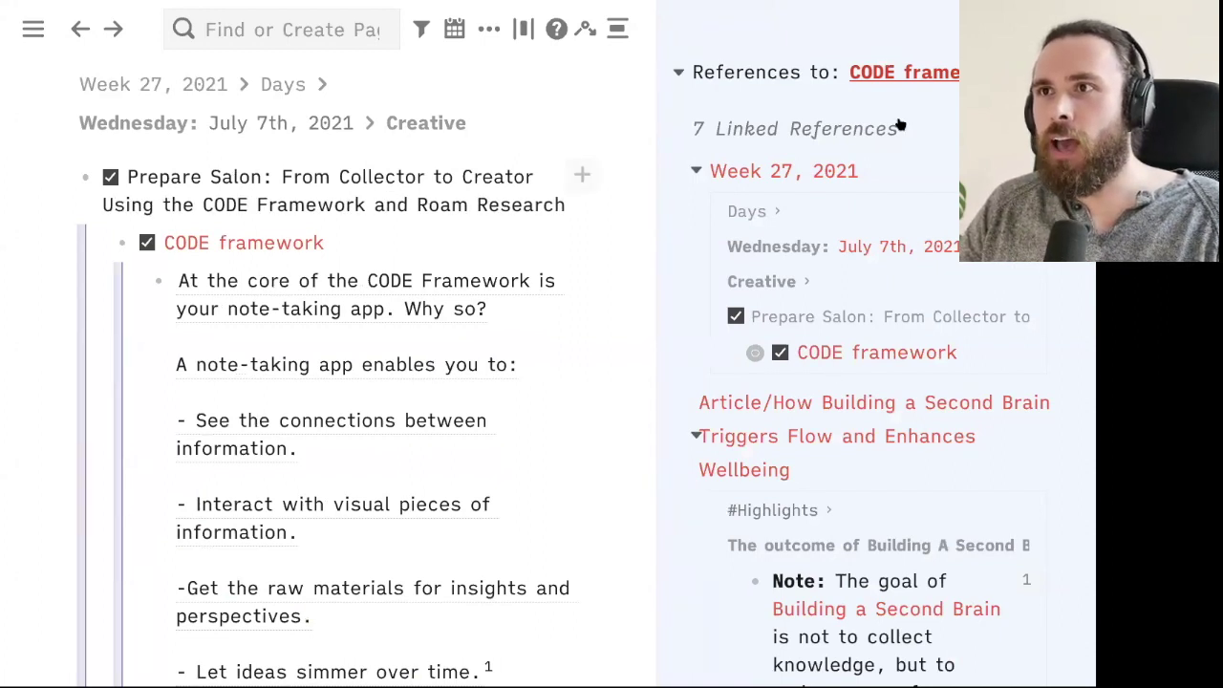
key("ctrl+minus")
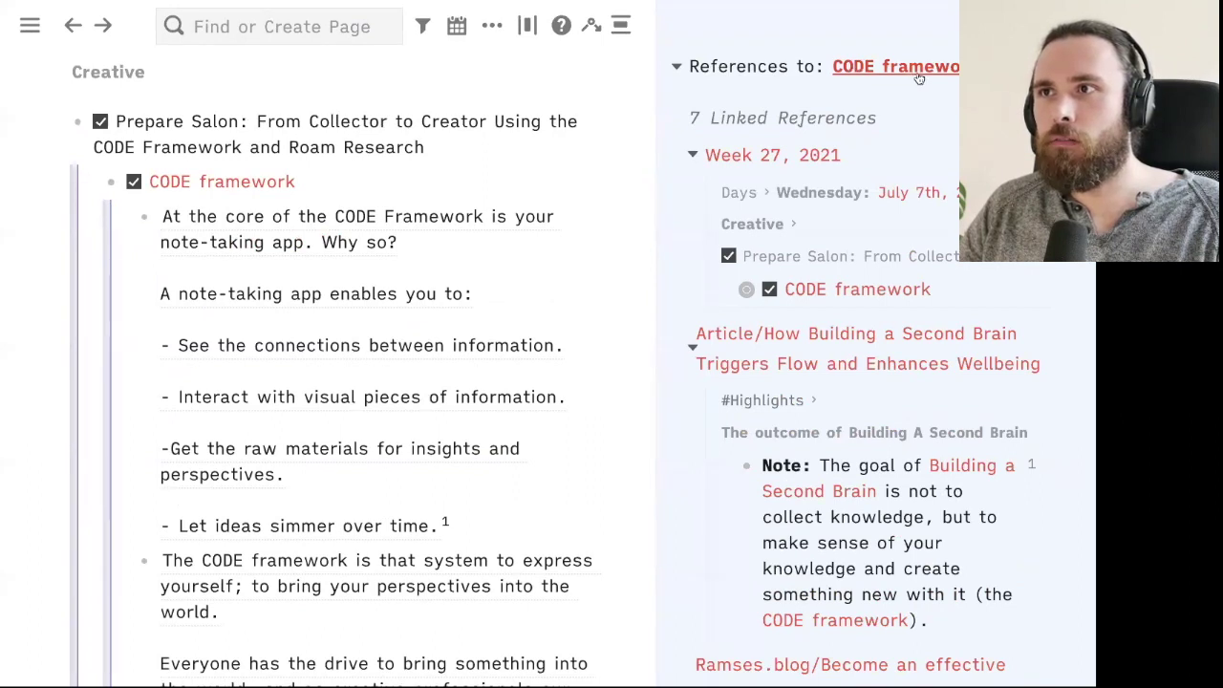
scroll(810, 535, "down", 1)
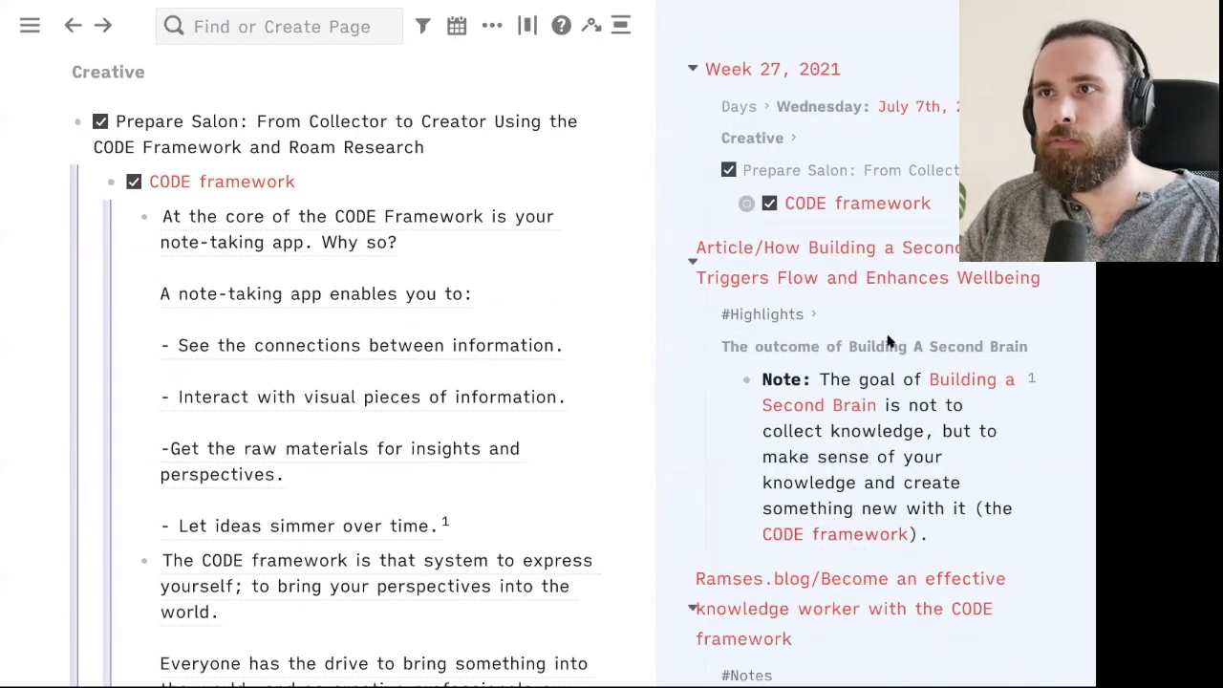
scroll(860, 432, "down", 2)
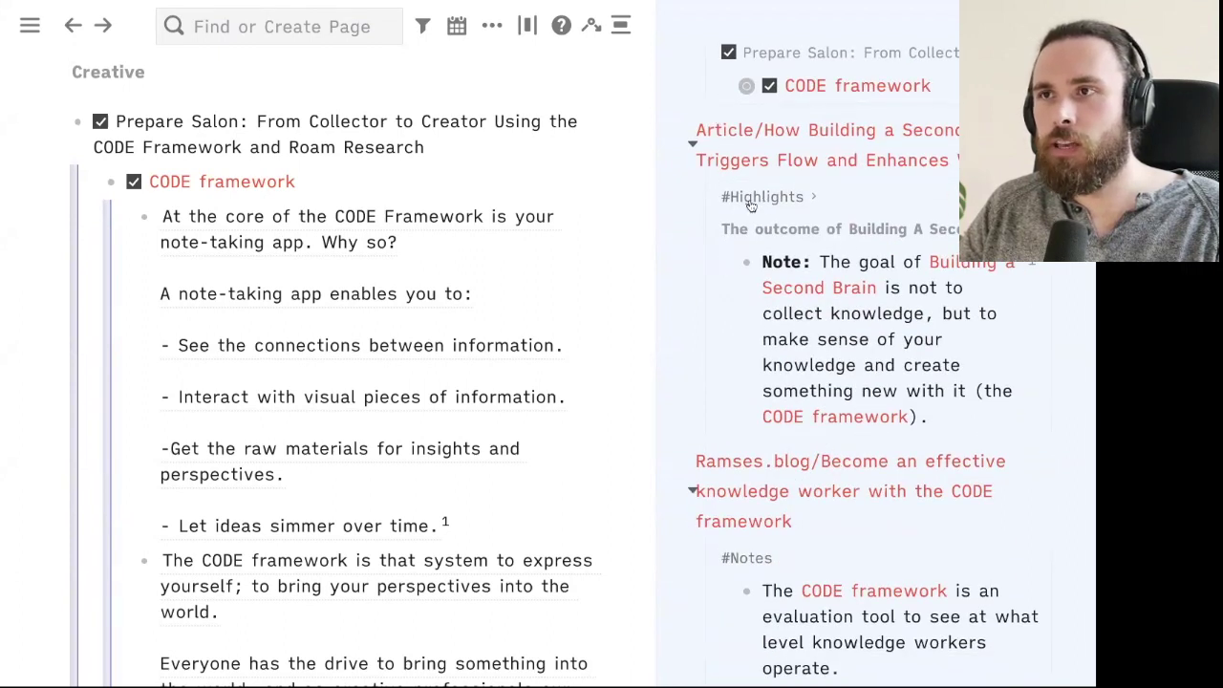
scroll(855, 330, "down", 1)
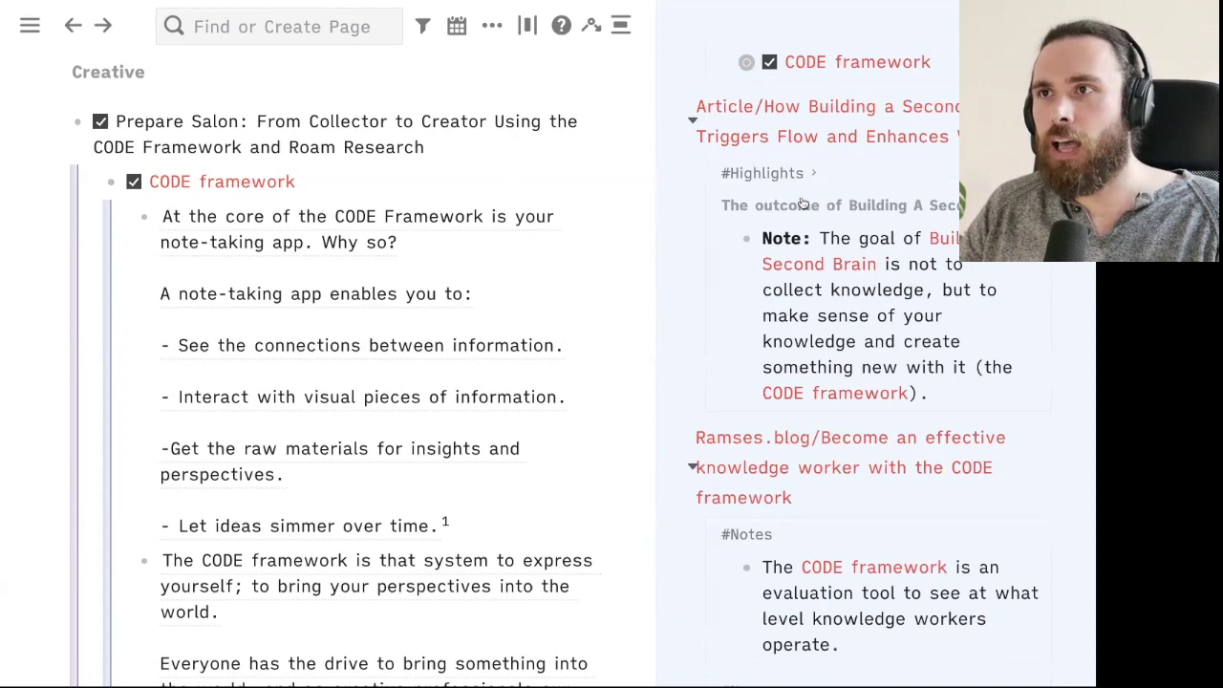
scroll(859, 296, "down", 2)
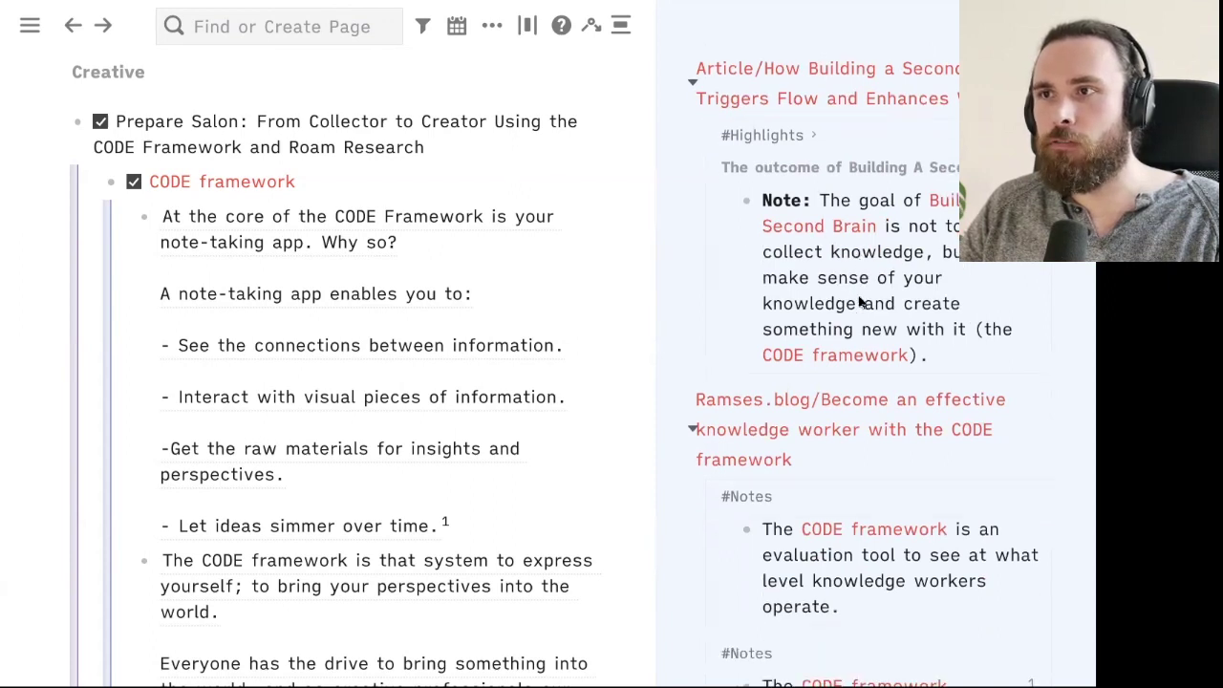
scroll(824, 391, "down", 2)
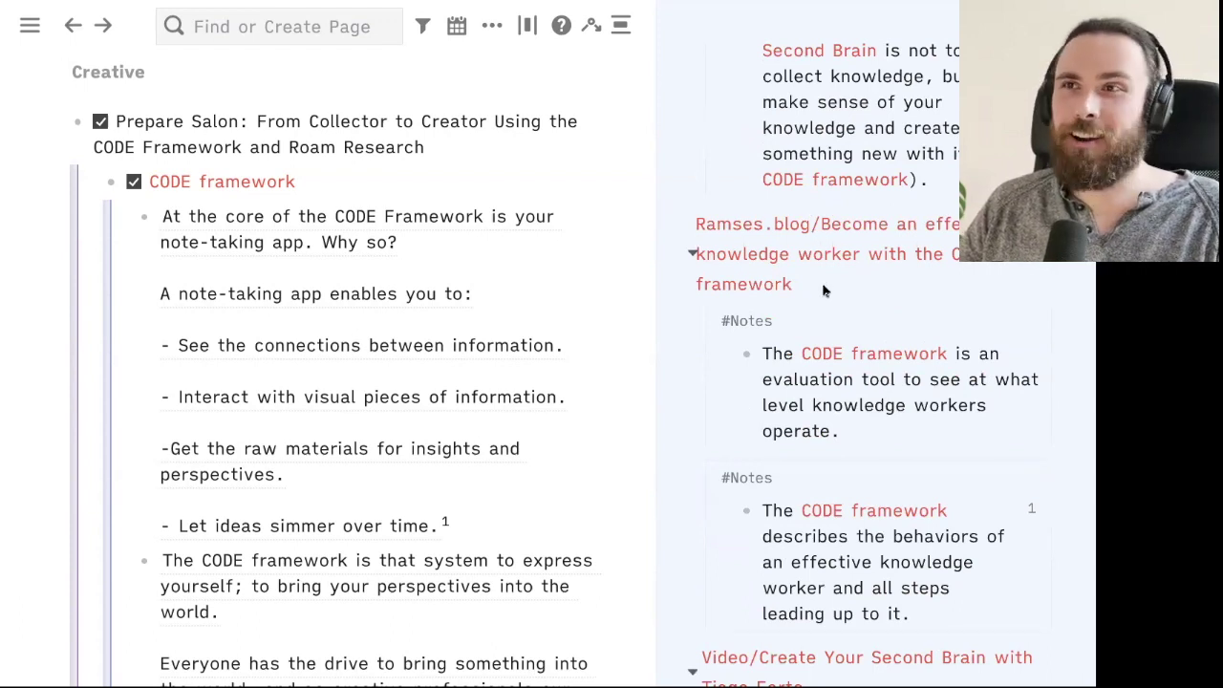
scroll(835, 308, "down", 5)
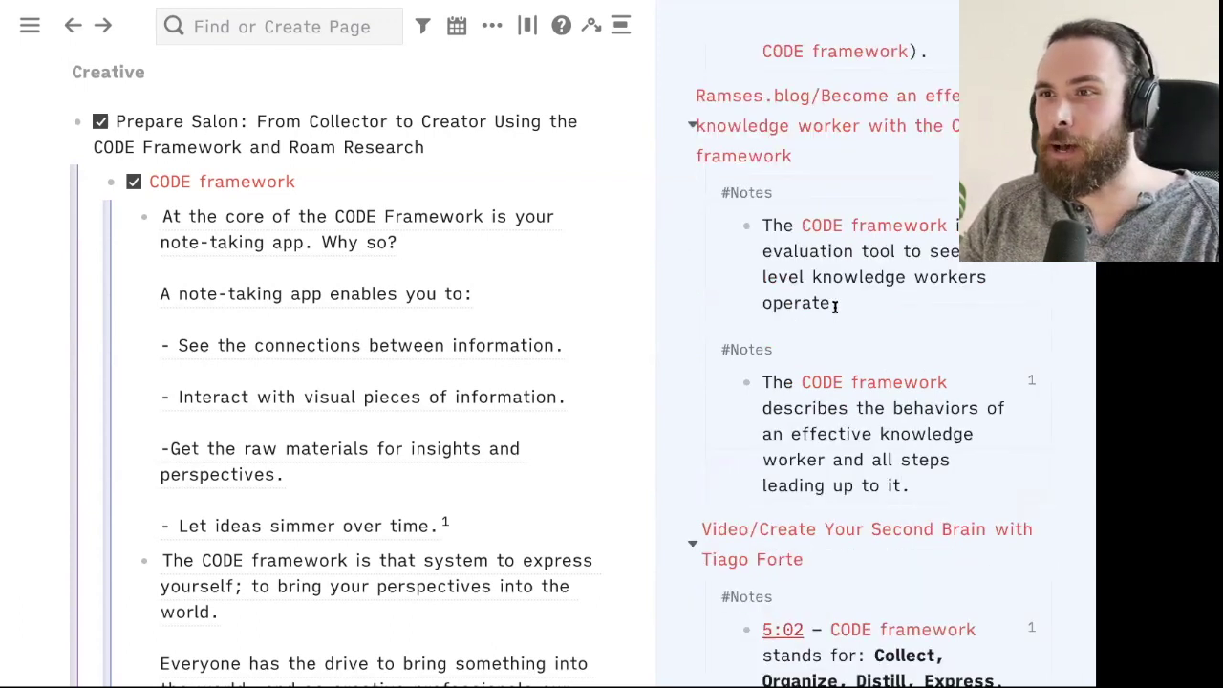
scroll(835, 307, "down", 3)
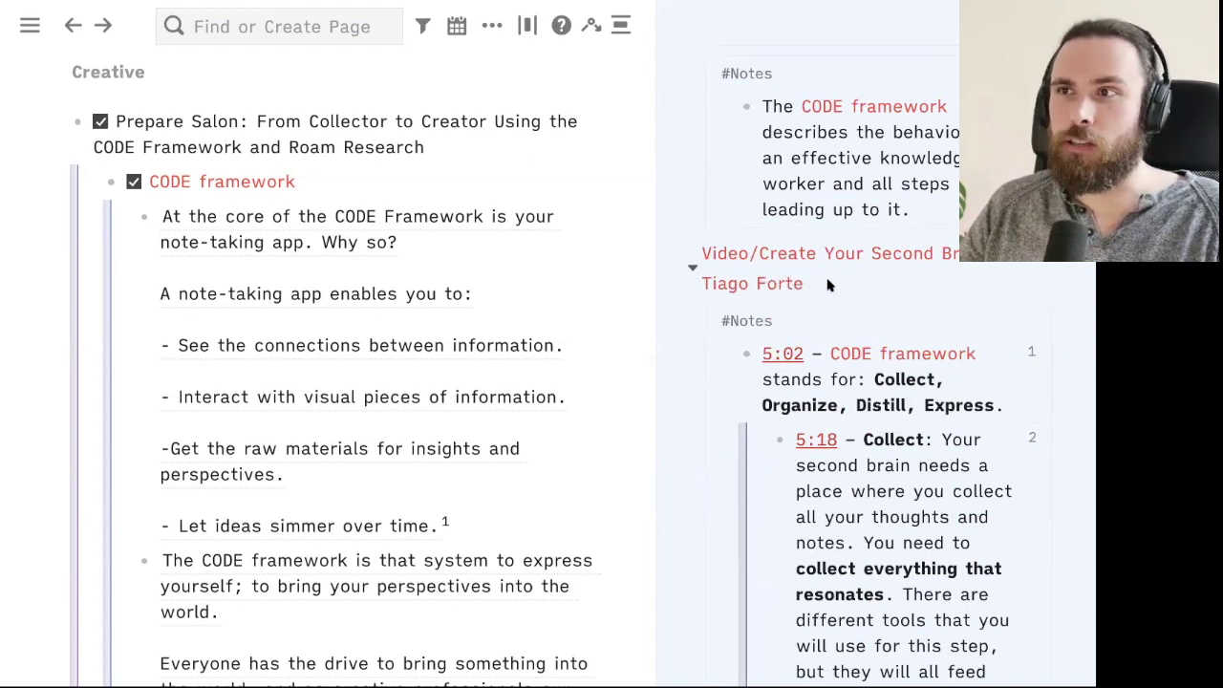
scroll(847, 281, "down", 1)
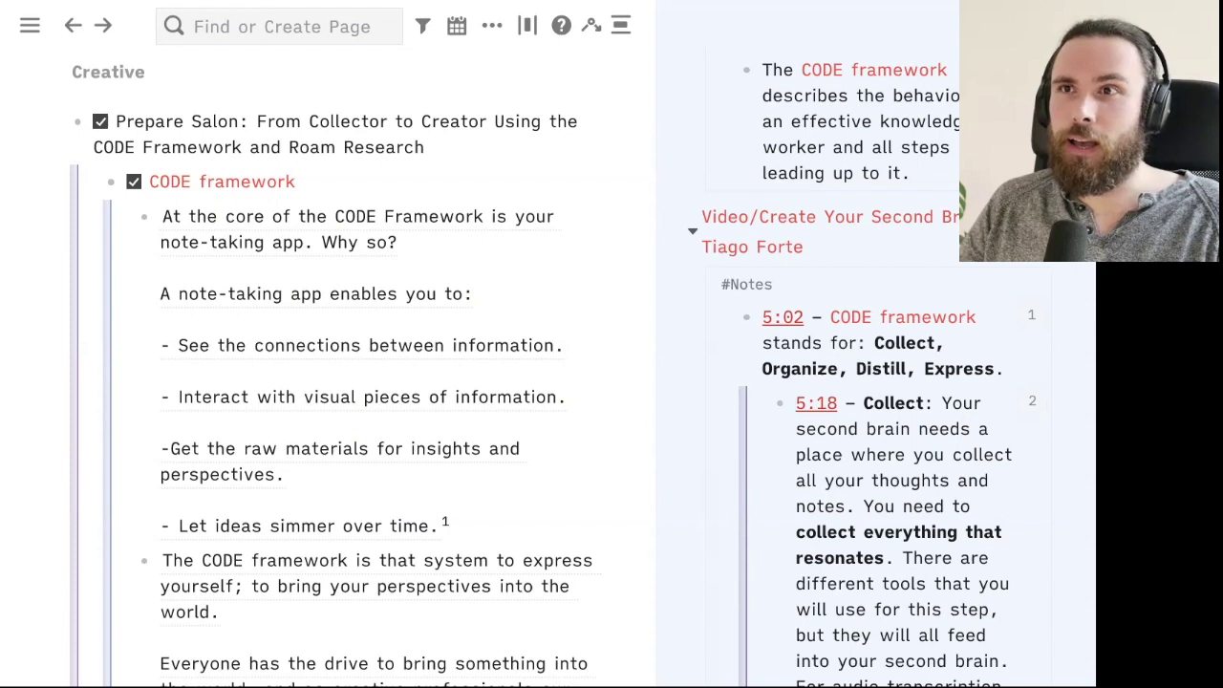
key("ctrl+/")
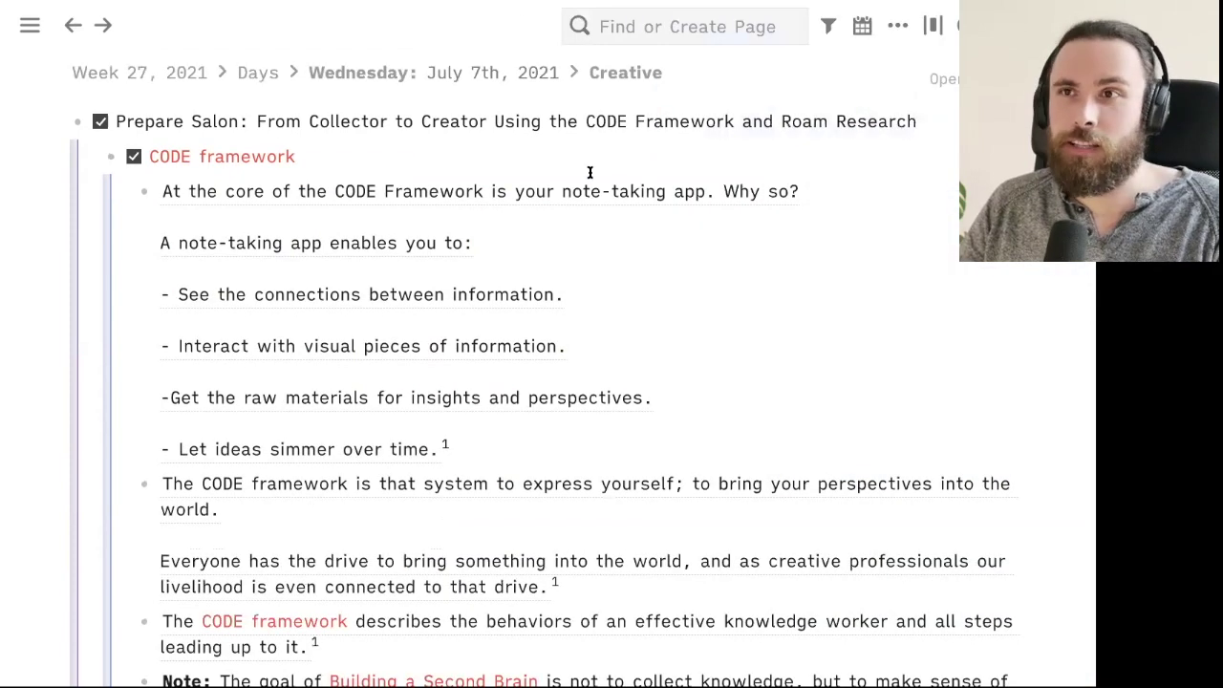
Step: Add a new block at the start of the CODE framework item and search for a block reference with "code framework"
left_click(405, 155)
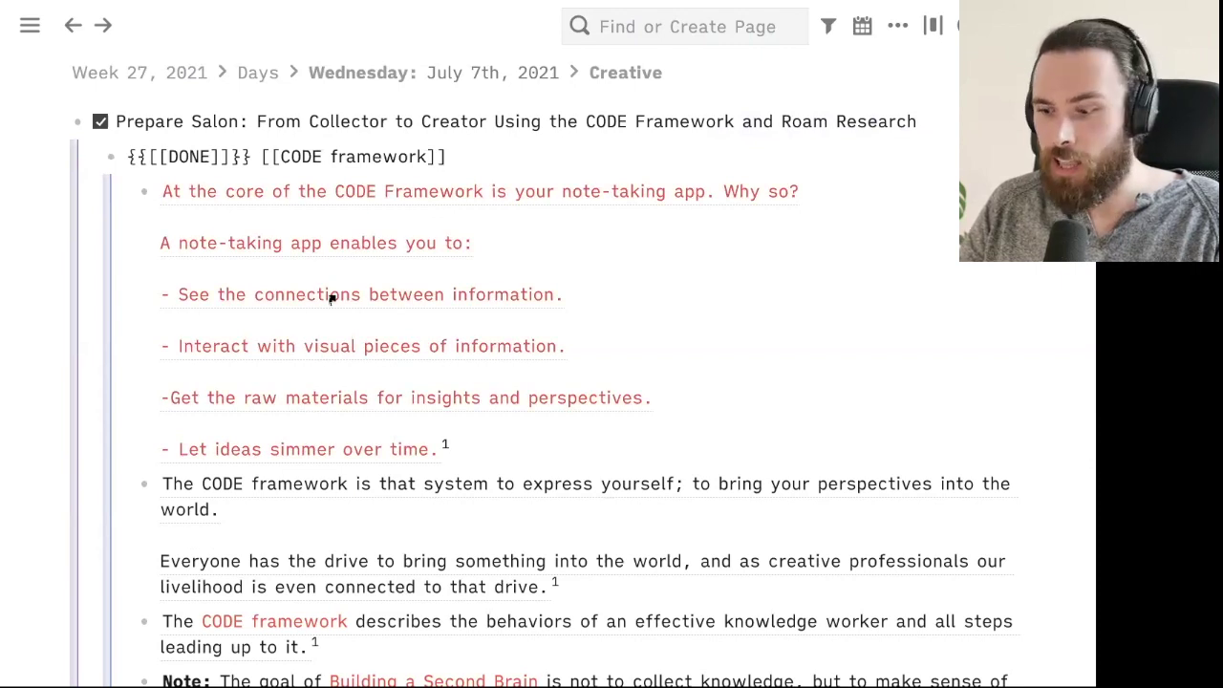
key("Return")
type("((")
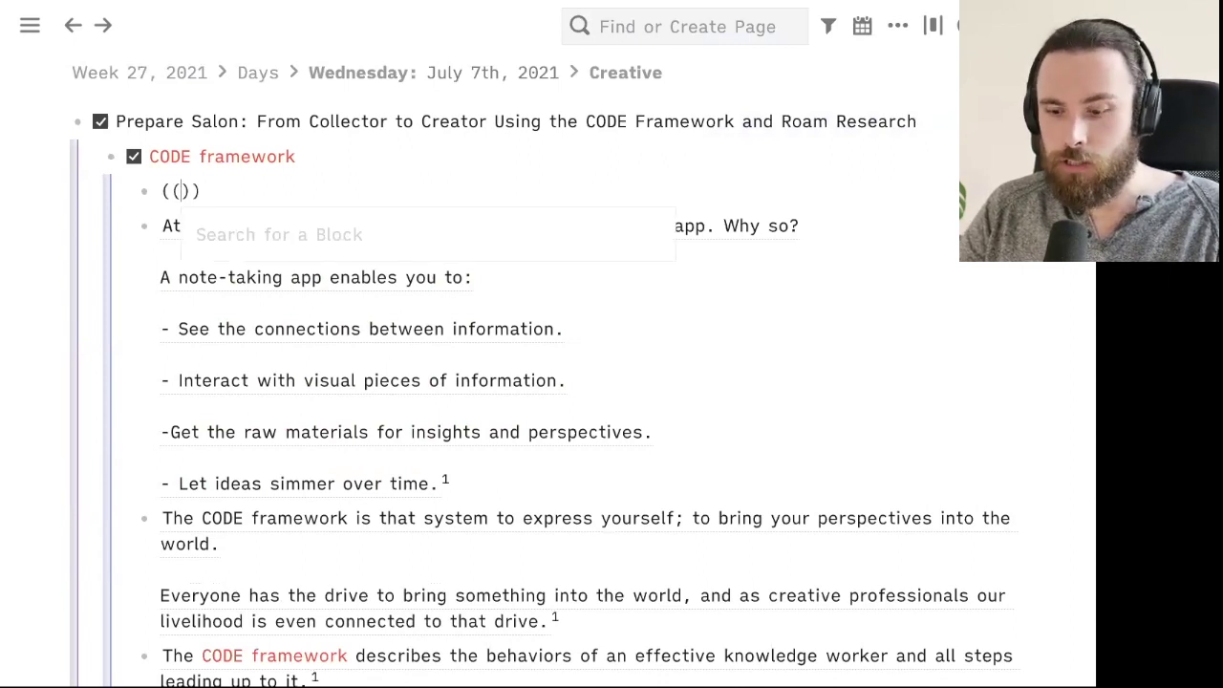
key("BackSpace")
key("BackSpace")
type("[[")
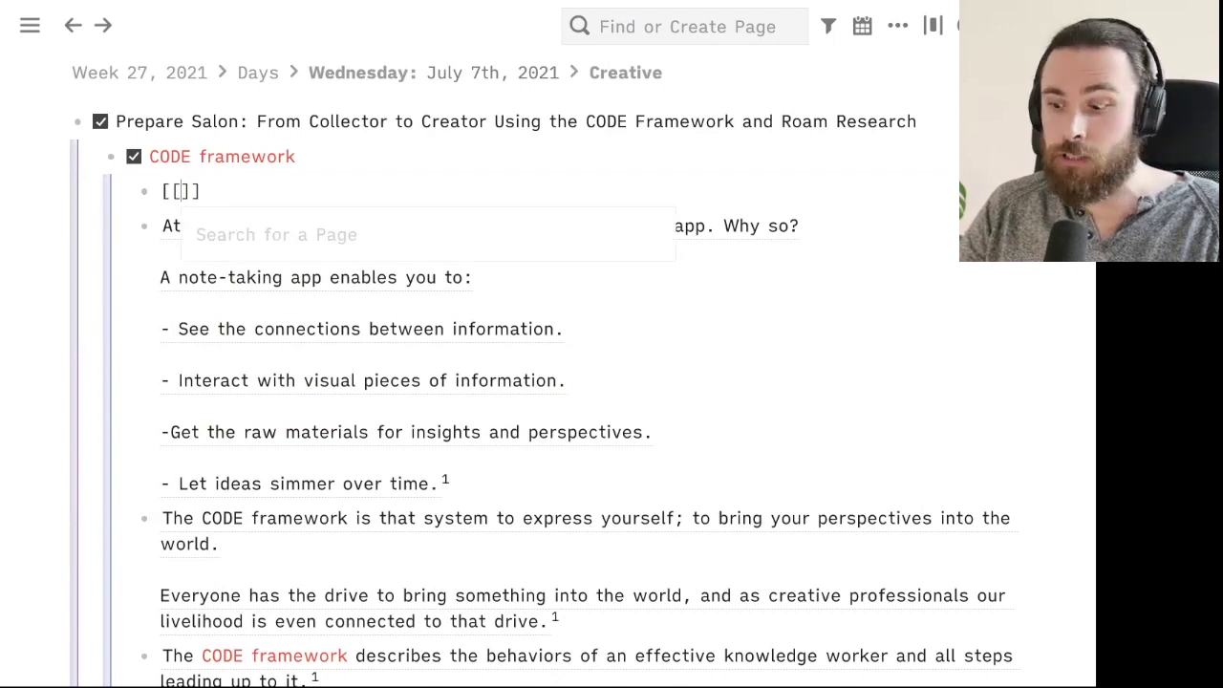
key("BackSpace")
key("BackSpace")
type("(")
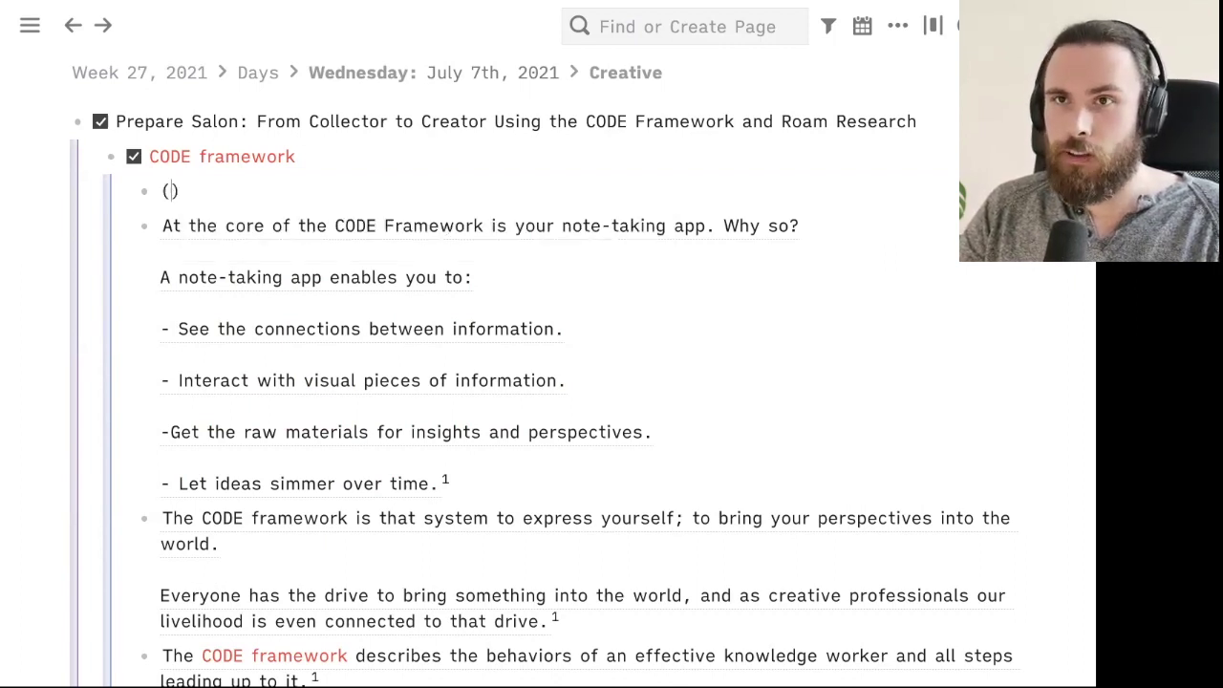
type("(")
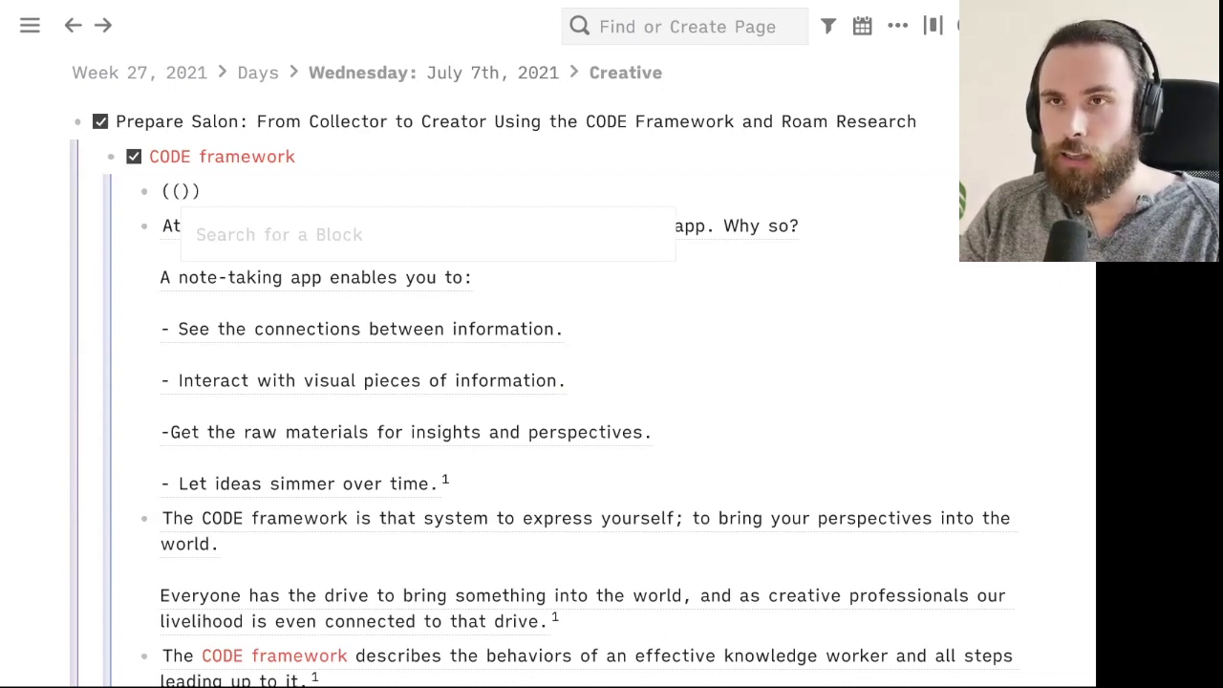
type("code frame")
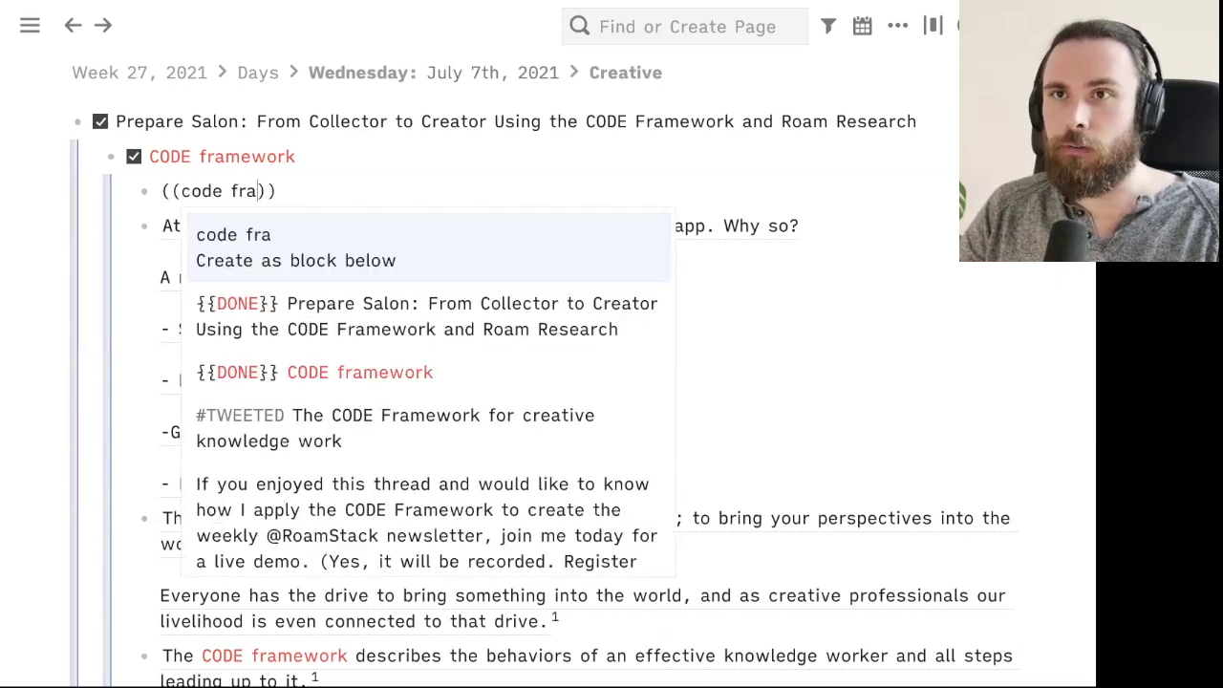
type("work")
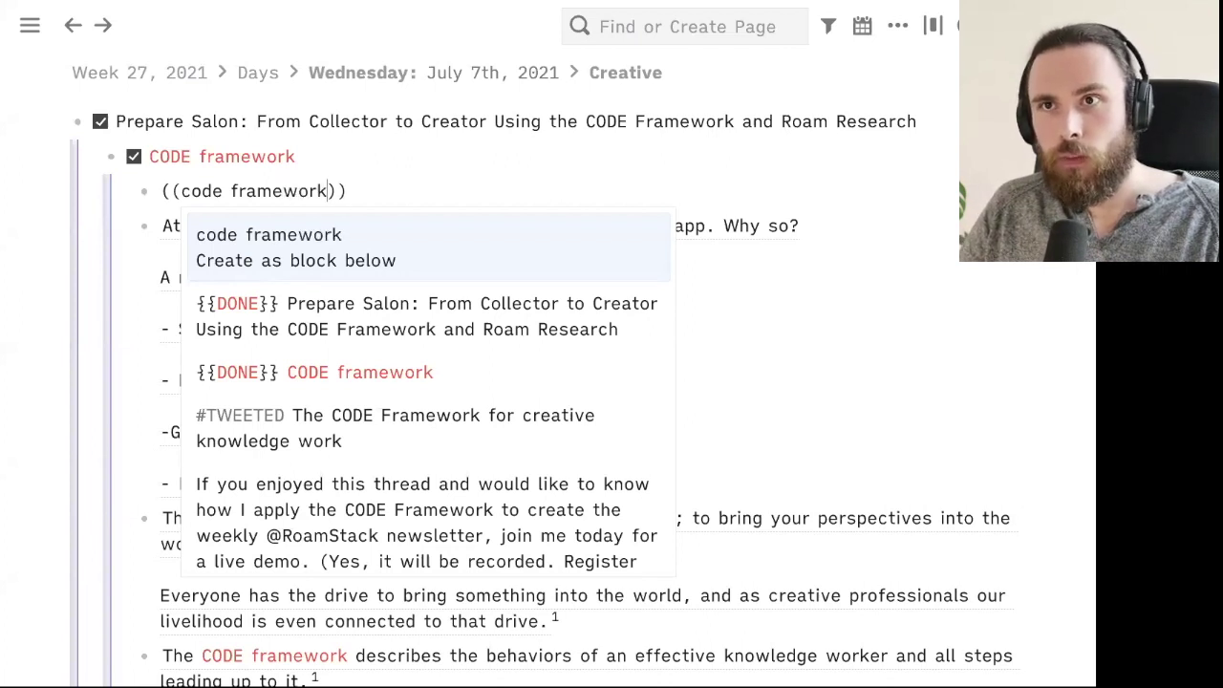
Step: Browse the matching blocks and insert the reference to "At the core of the CODE Framework is your note-taking app"
key("Down")
key("Down")
key("Down")
key("Down")
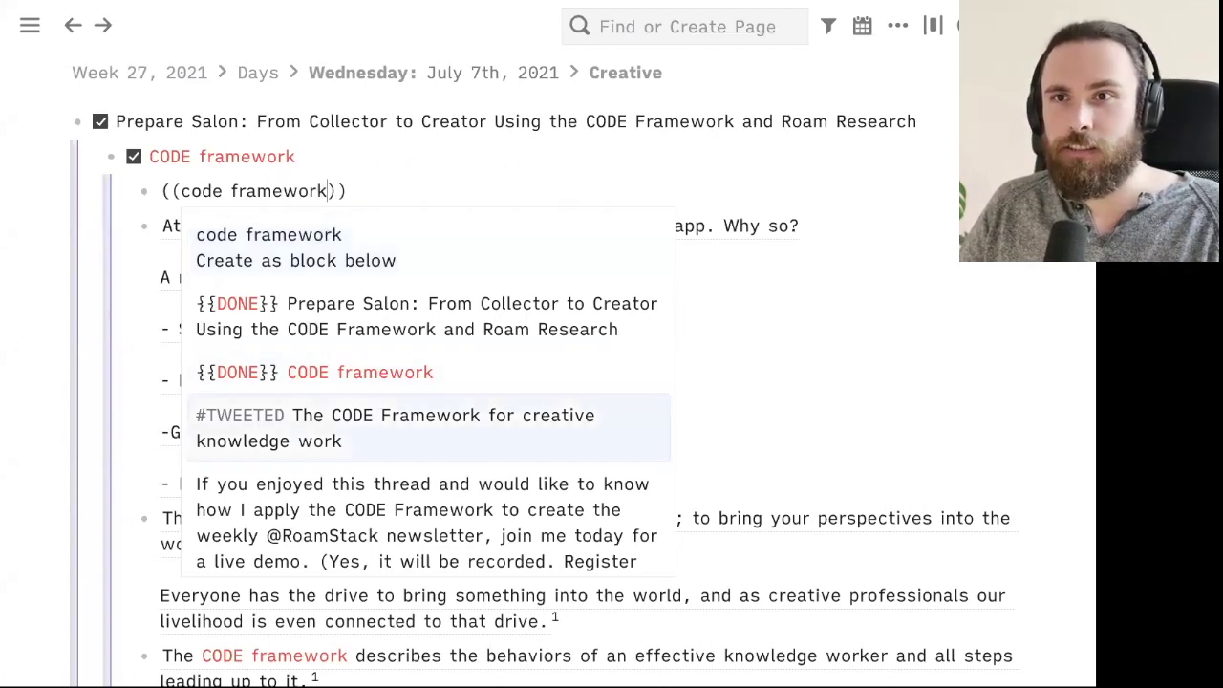
key("Down")
key("Down")
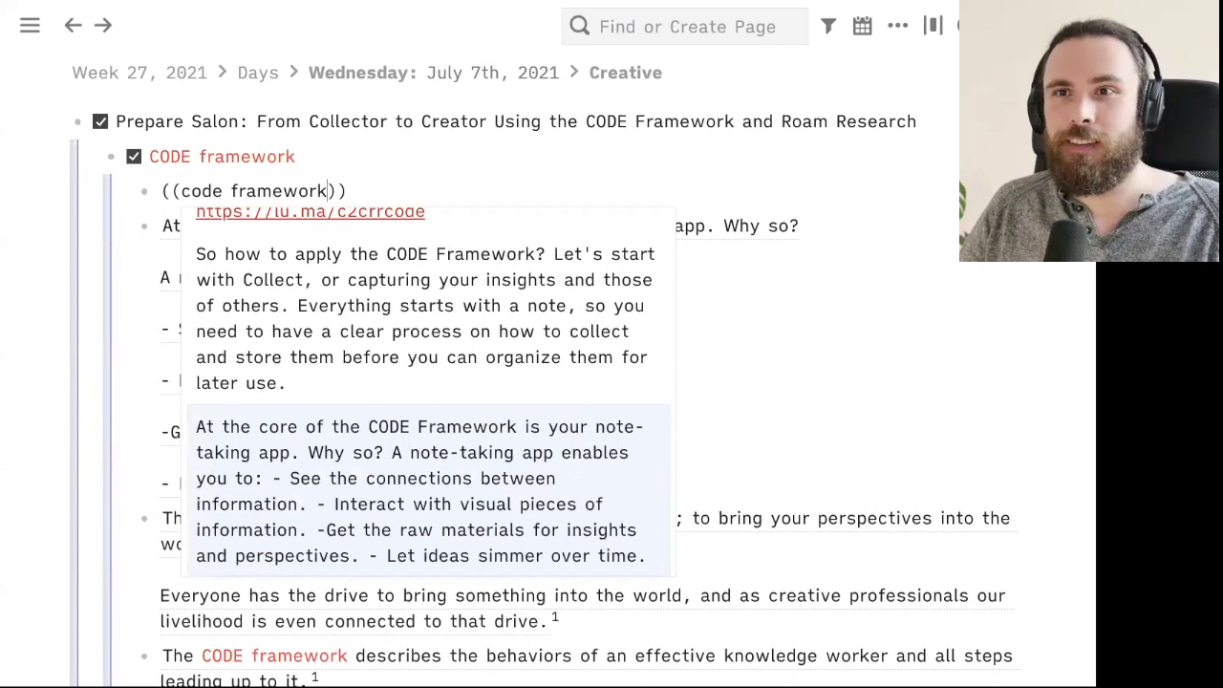
key("Down")
key("Down")
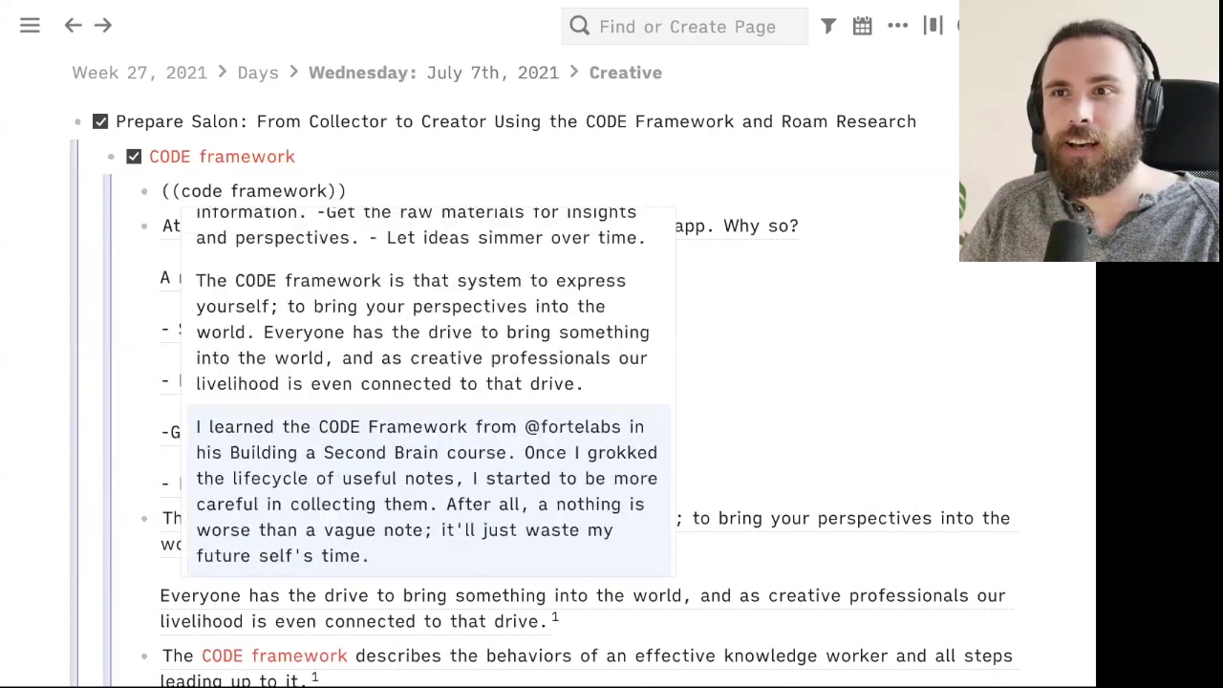
key("Up")
key("Up")
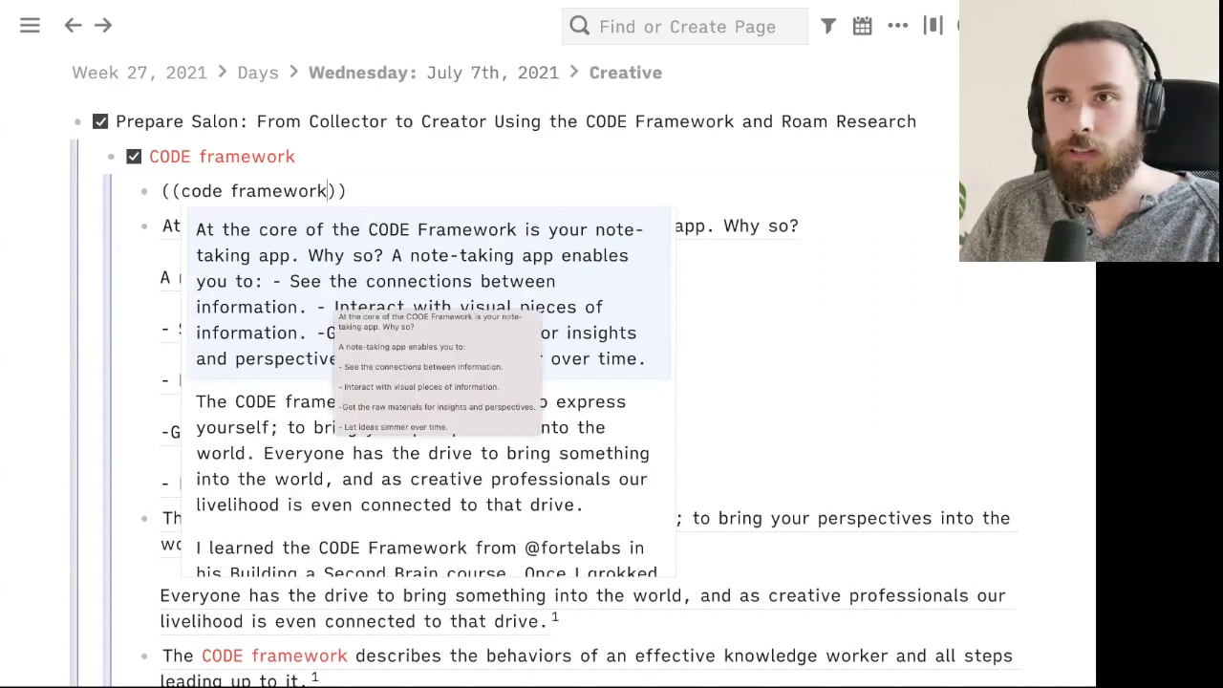
key("Return")
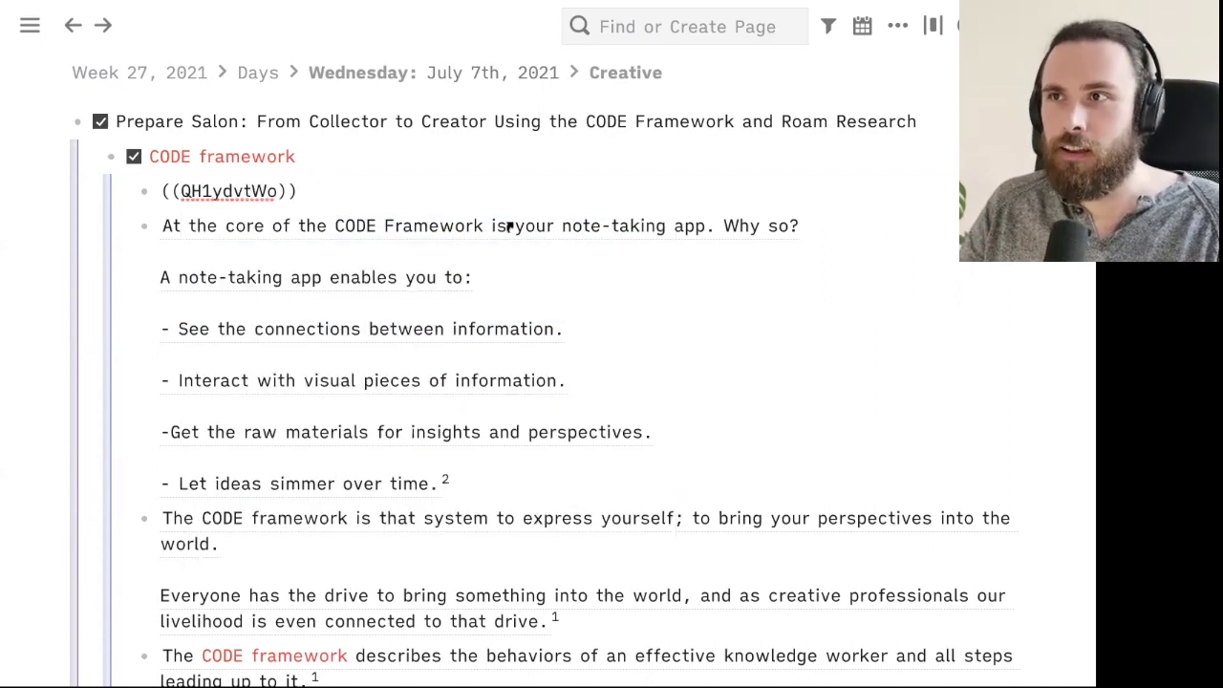
key("Escape")
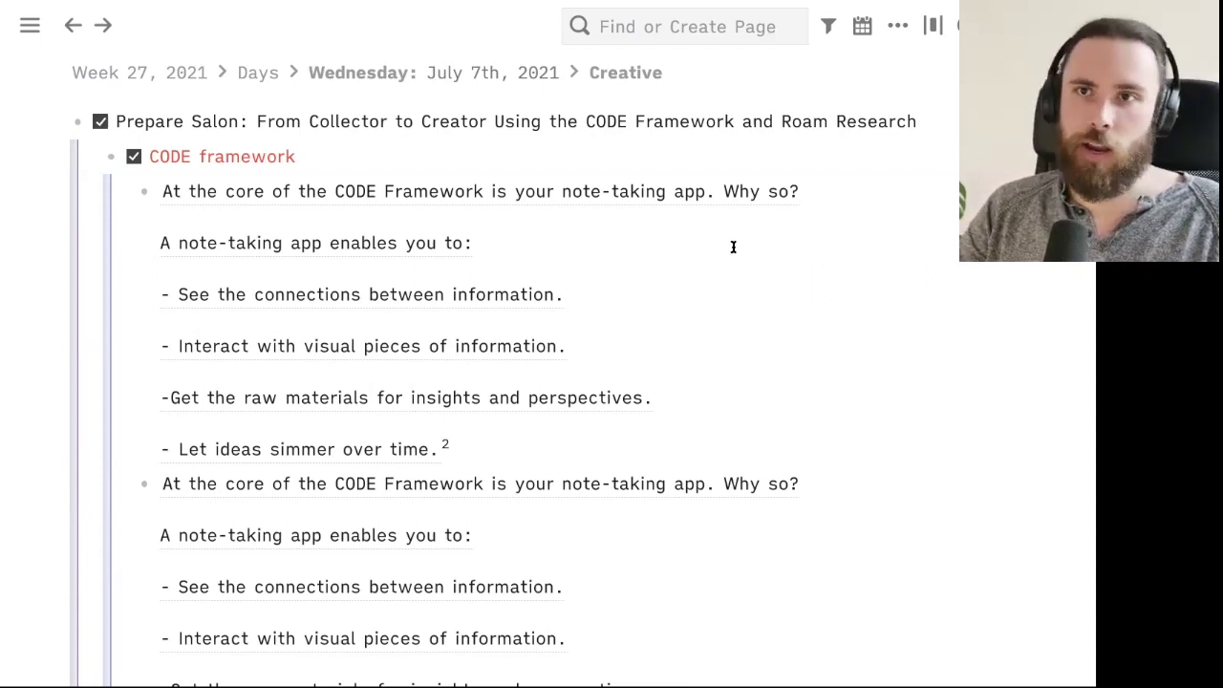
Step: Delete the duplicate "At the core of the CODE Framework" block reference and its empty block under CODE framework
left_click(649, 258)
key("ctrl+a")
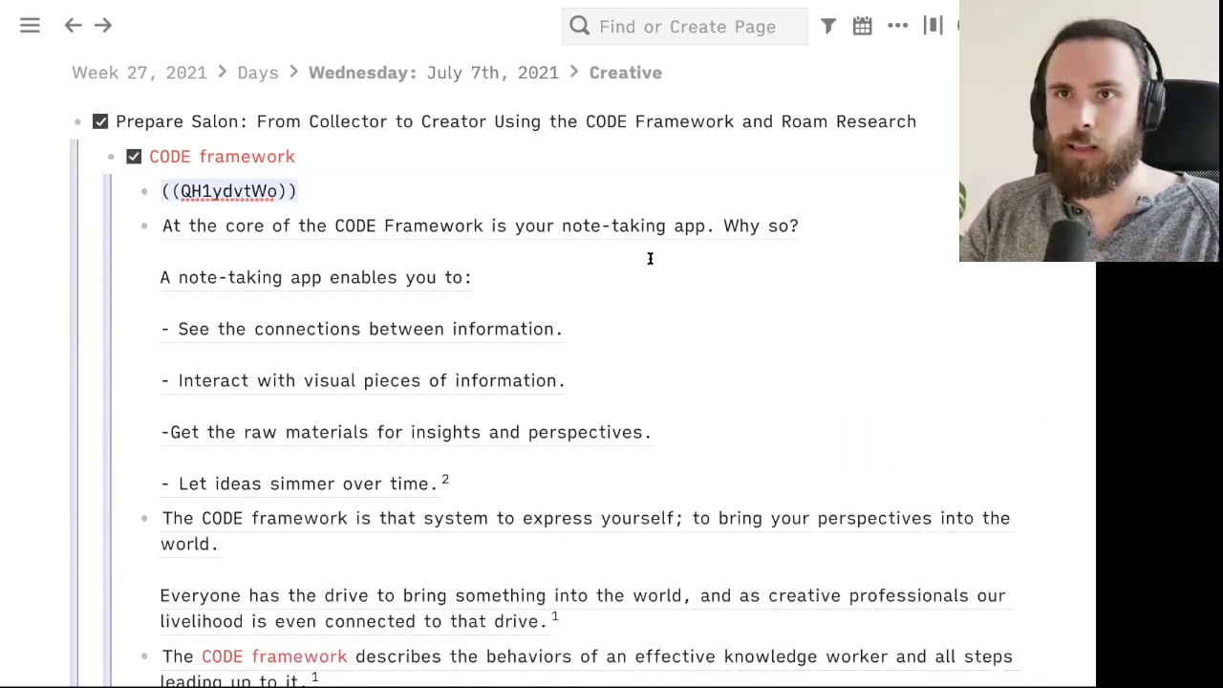
key("BackSpace")
key("Down")
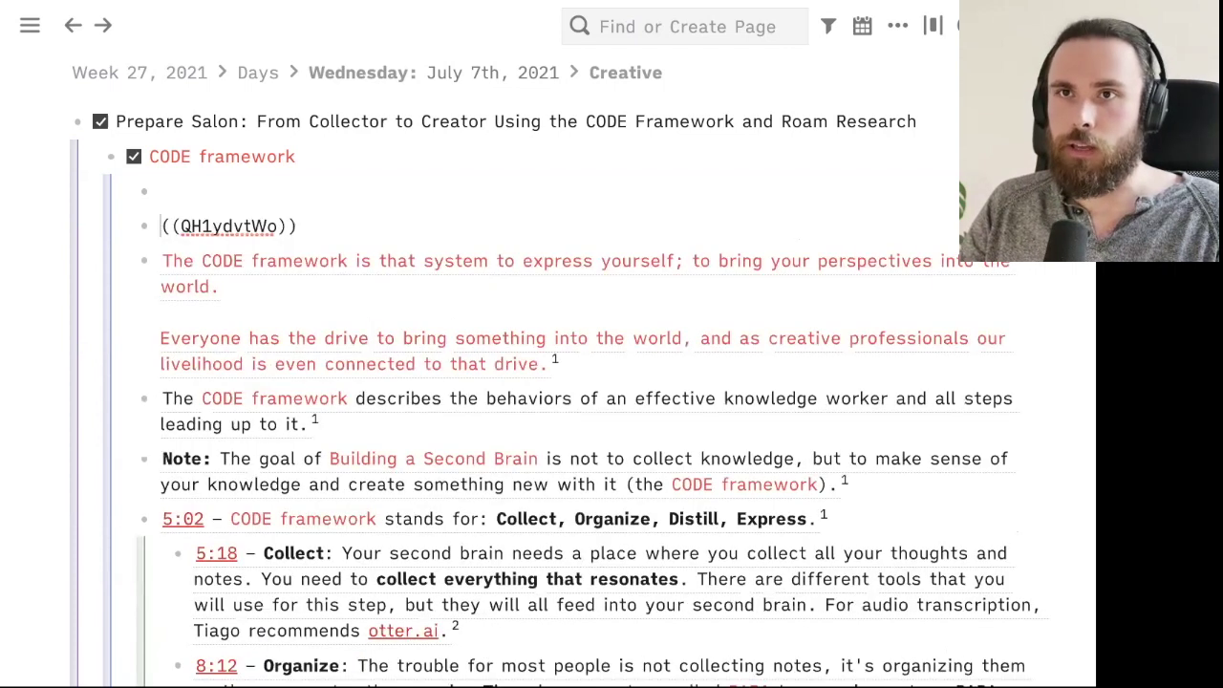
key("BackSpace")
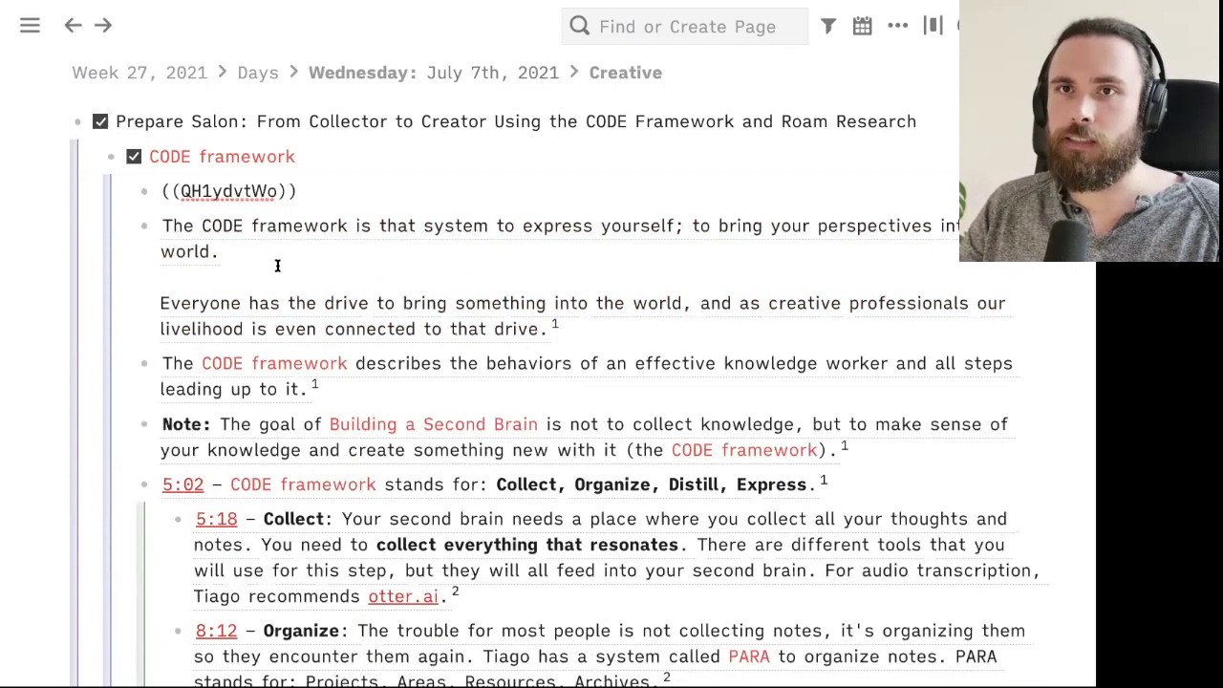
left_click(47, 247)
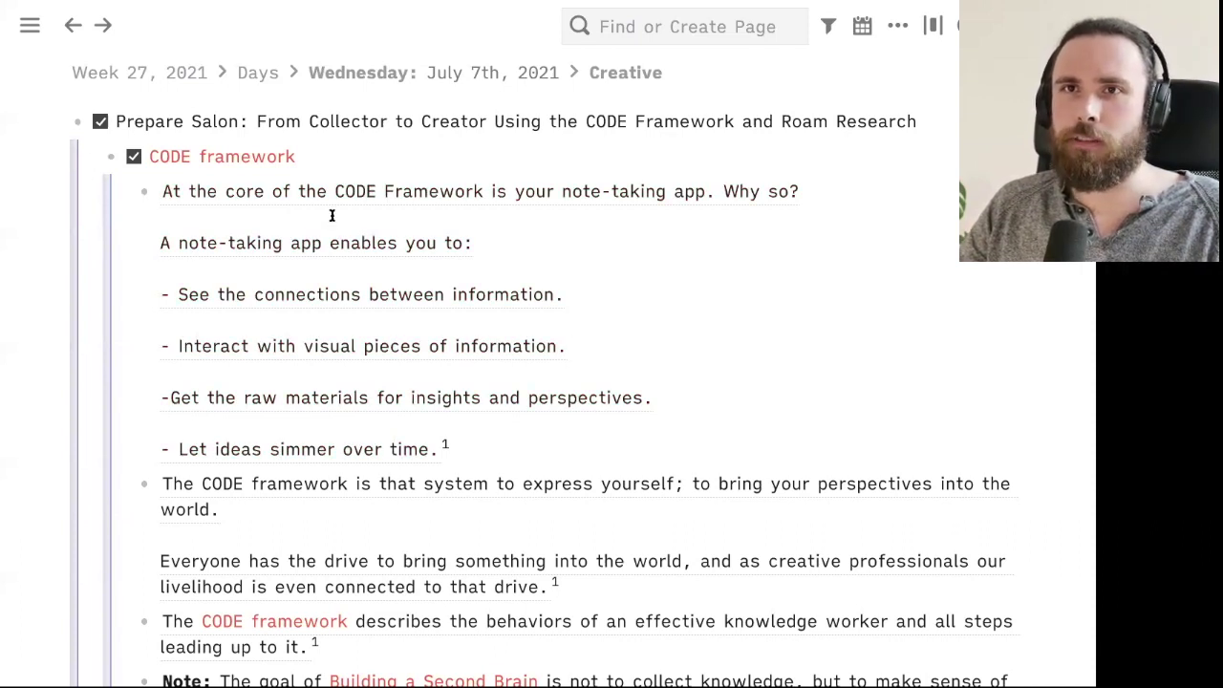
Step: Open the Inbox page and collapse its second and third Relevant Notes blocks
left_click(578, 270)
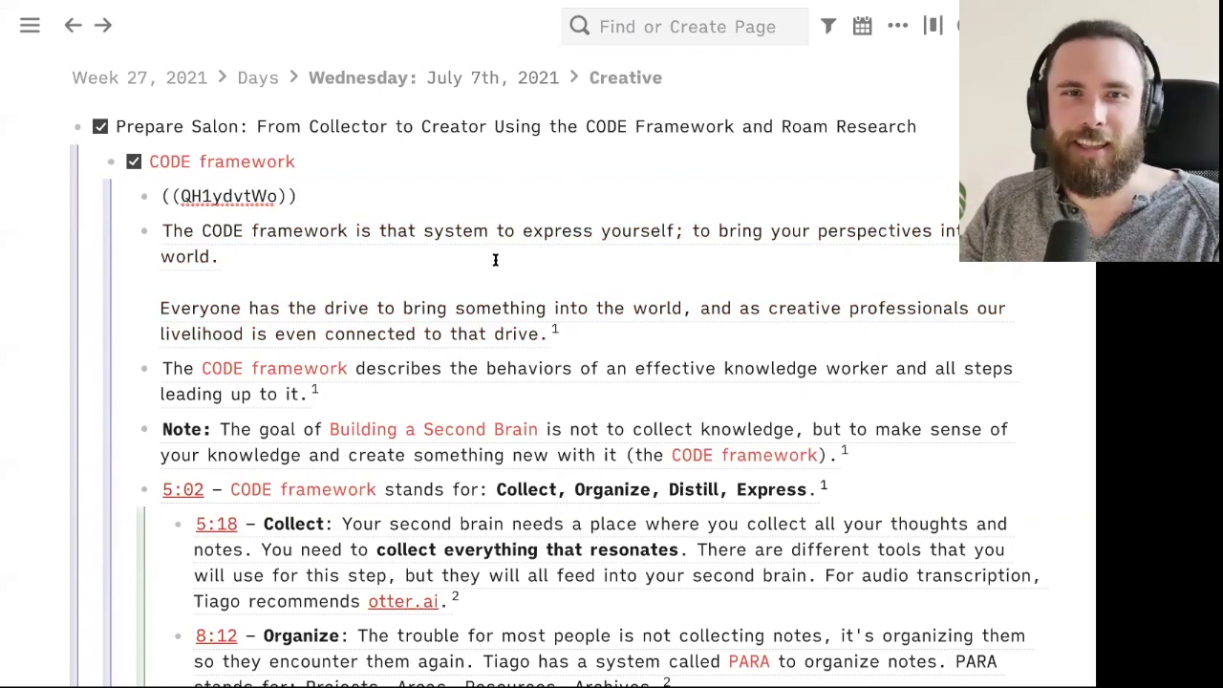
left_click(52, 176)
mouse_move(29, 36)
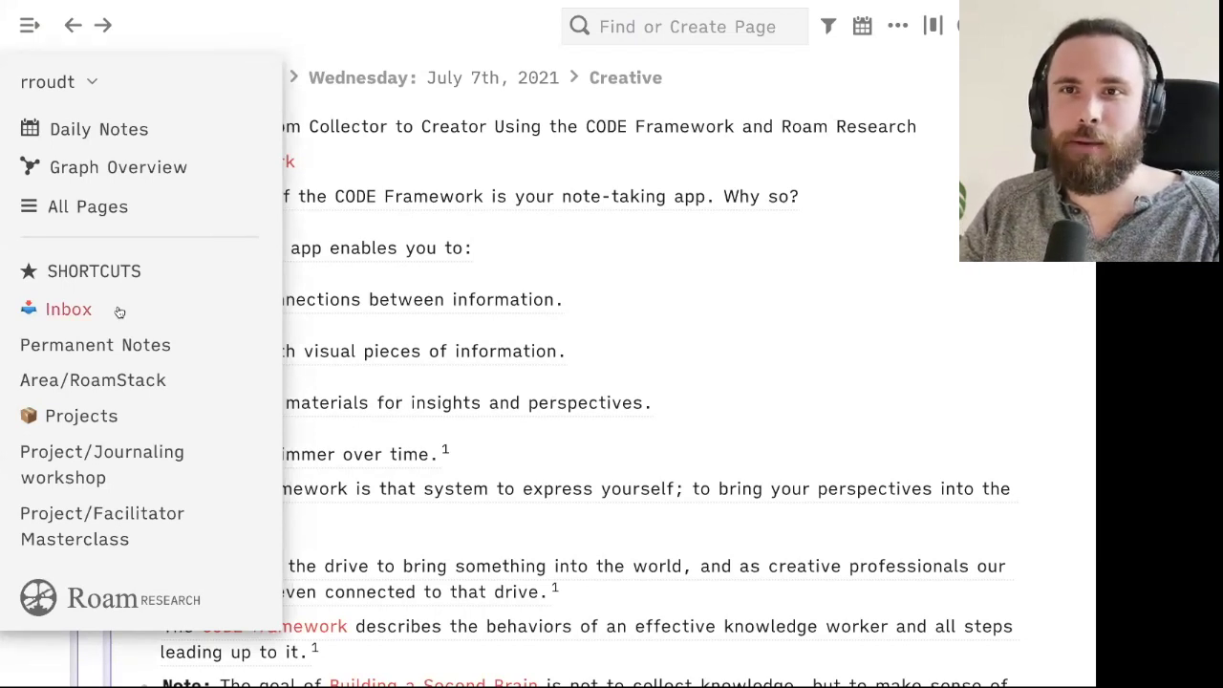
left_click(172, 310)
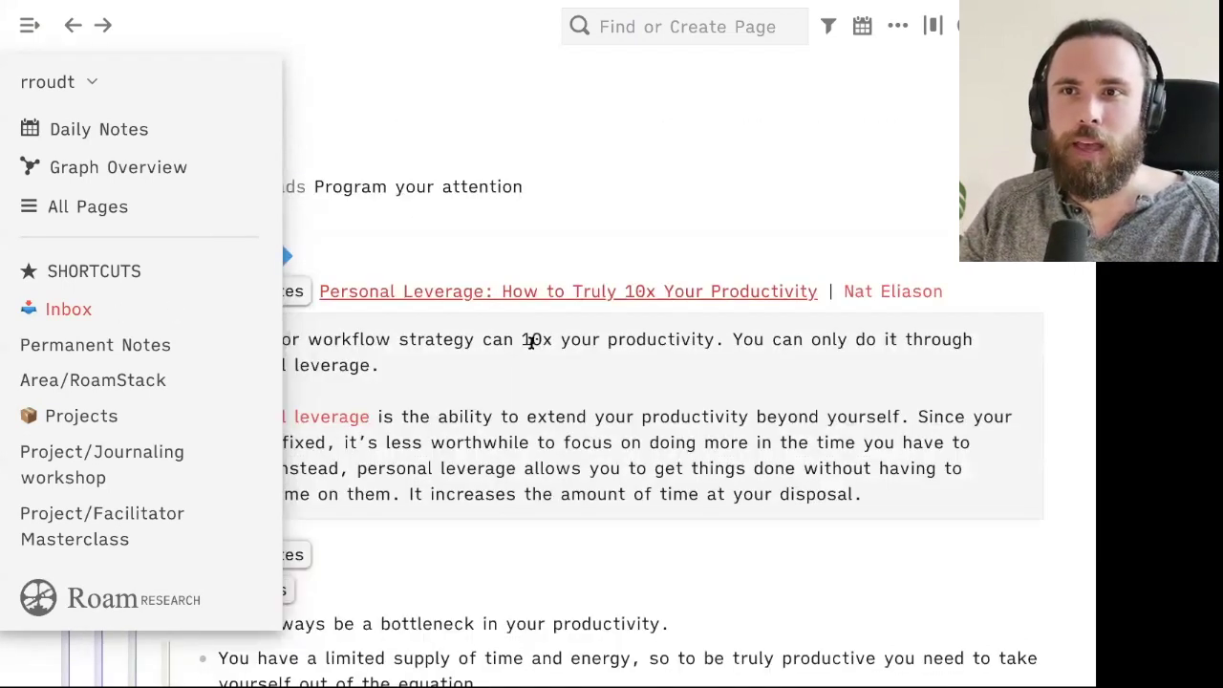
left_click(49, 224)
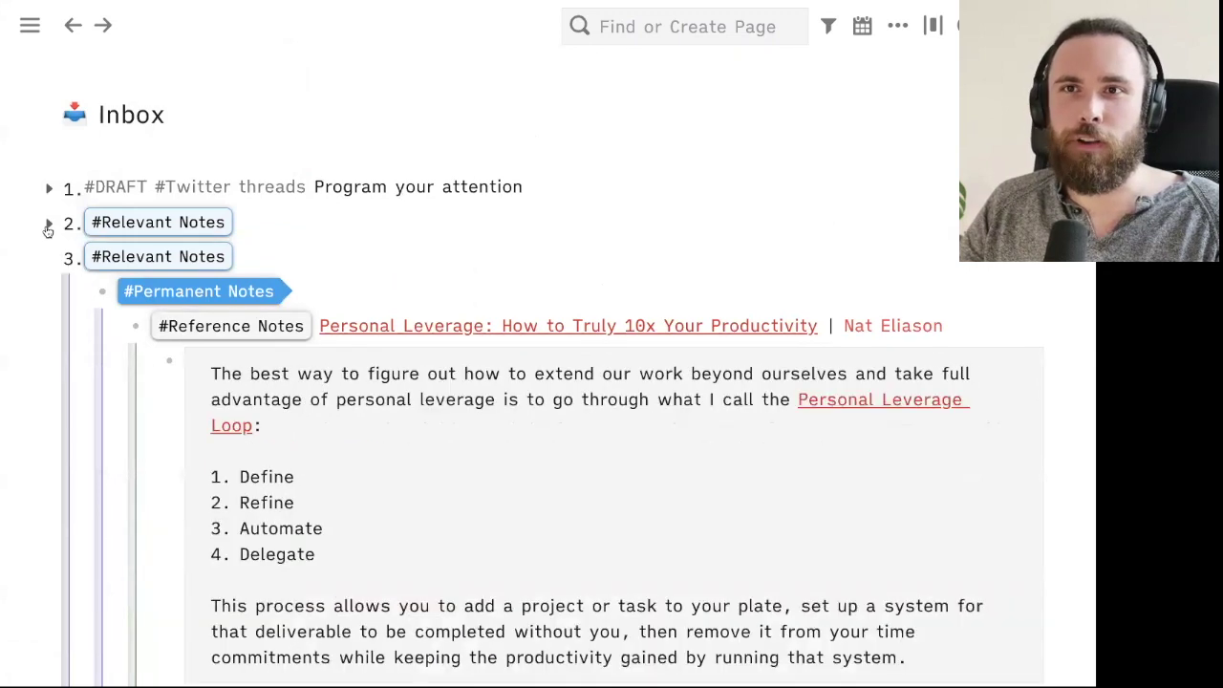
left_click(49, 260)
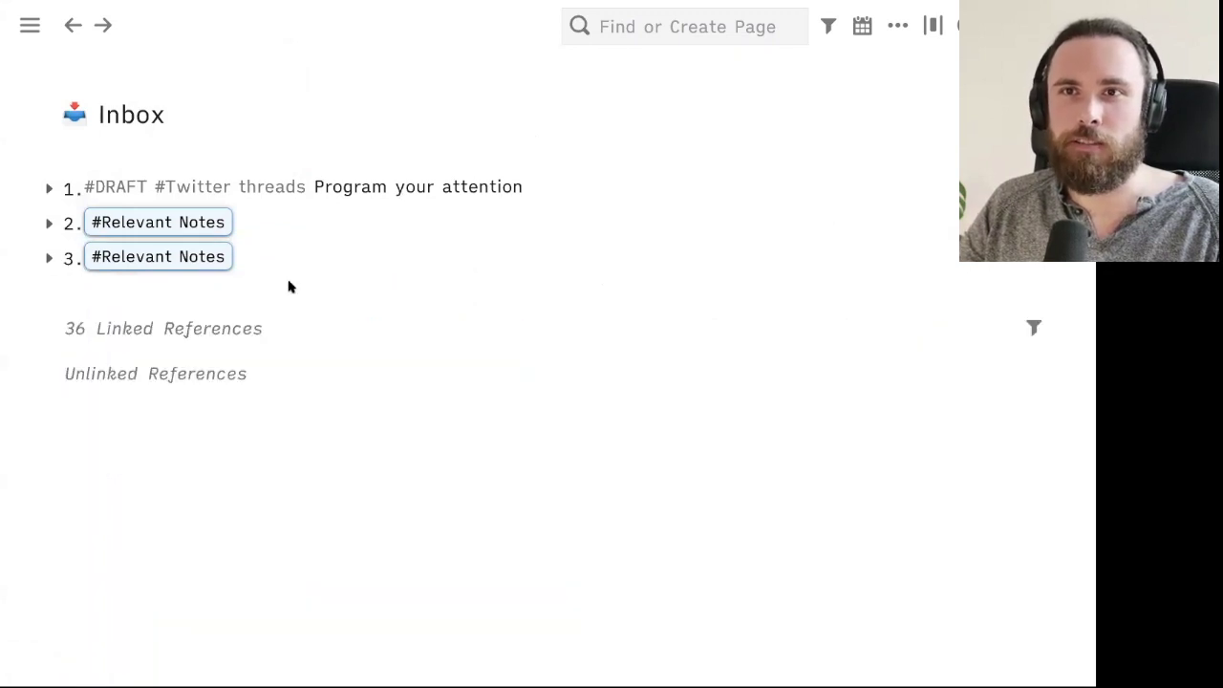
Step: Add a fourth Inbox item from the Relevant Notes template, check its quote block under Reference Notes, and collapse the item
left_click(361, 258)
key("Return")
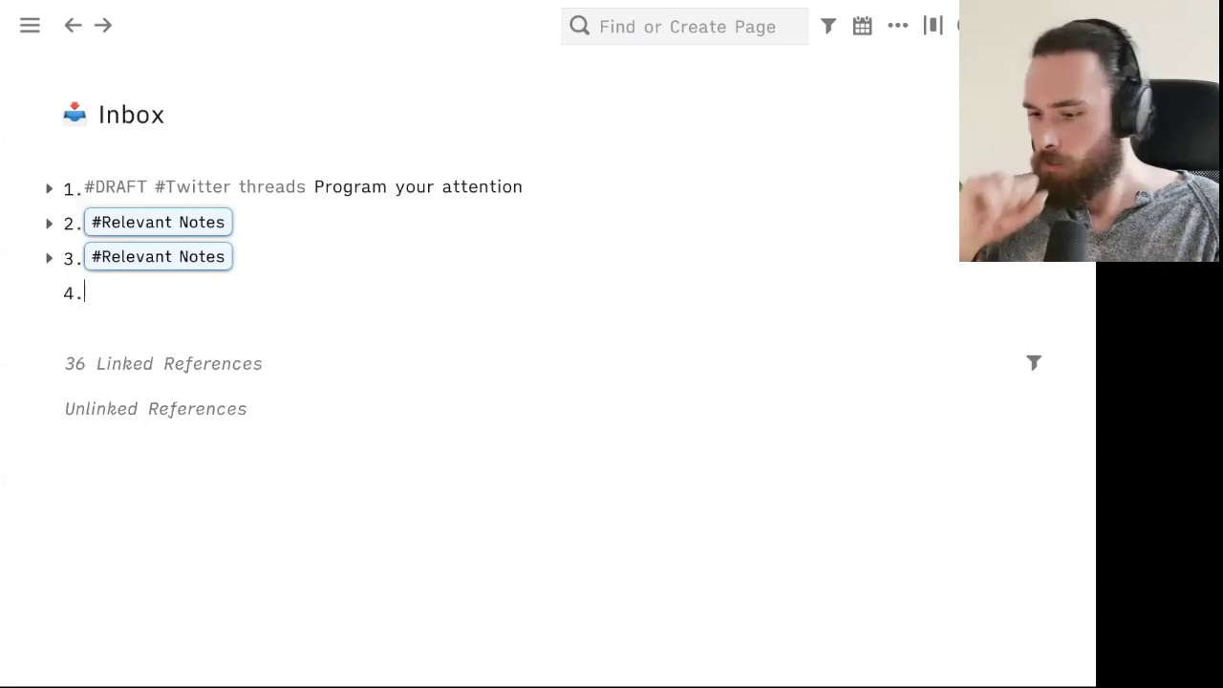
type(";;")
key("Escape")
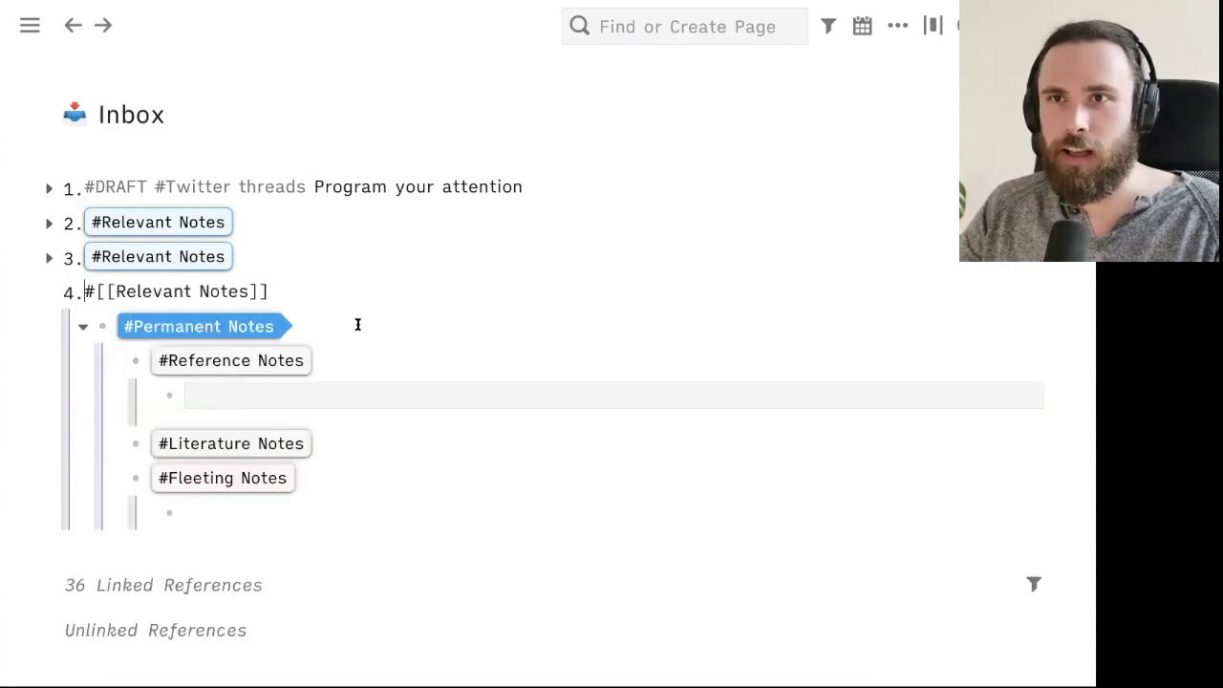
scroll(359, 325, "down", 1)
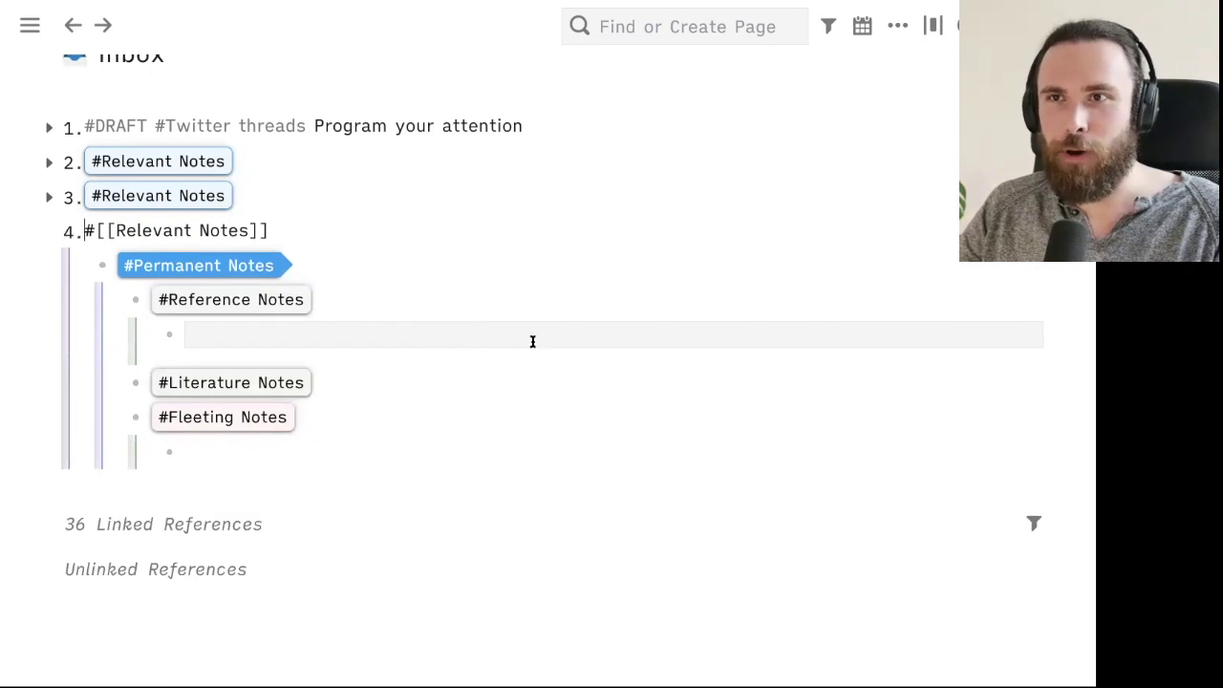
left_click(571, 343)
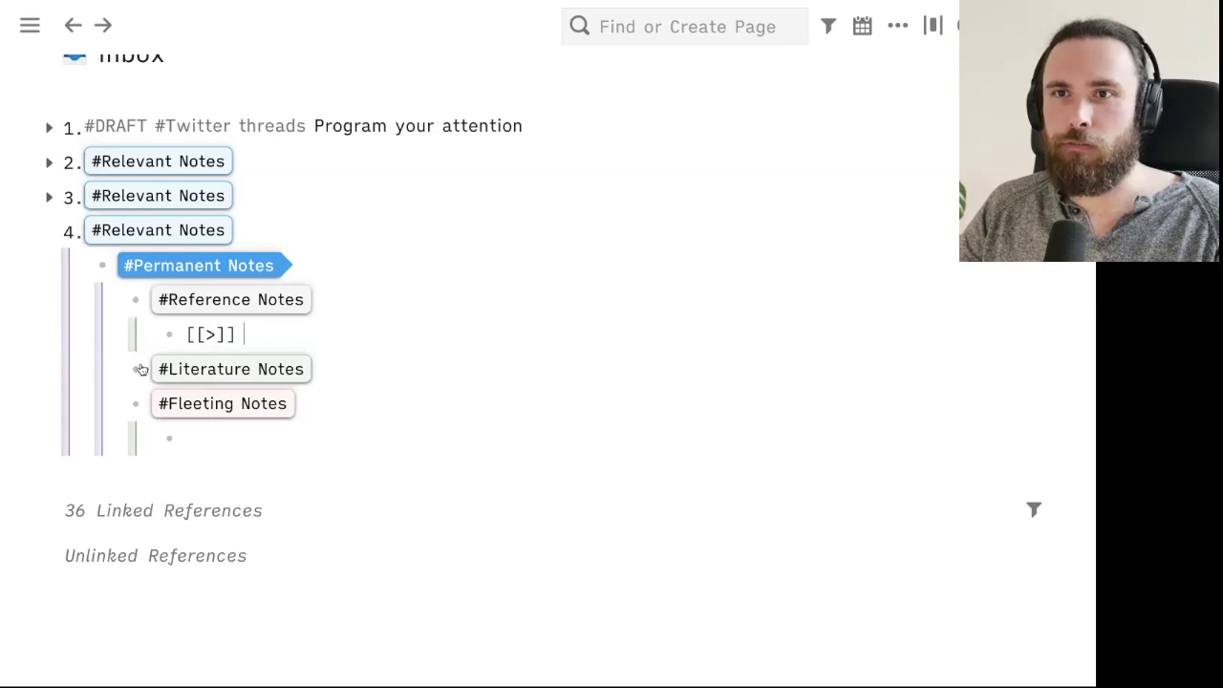
left_click(47, 231)
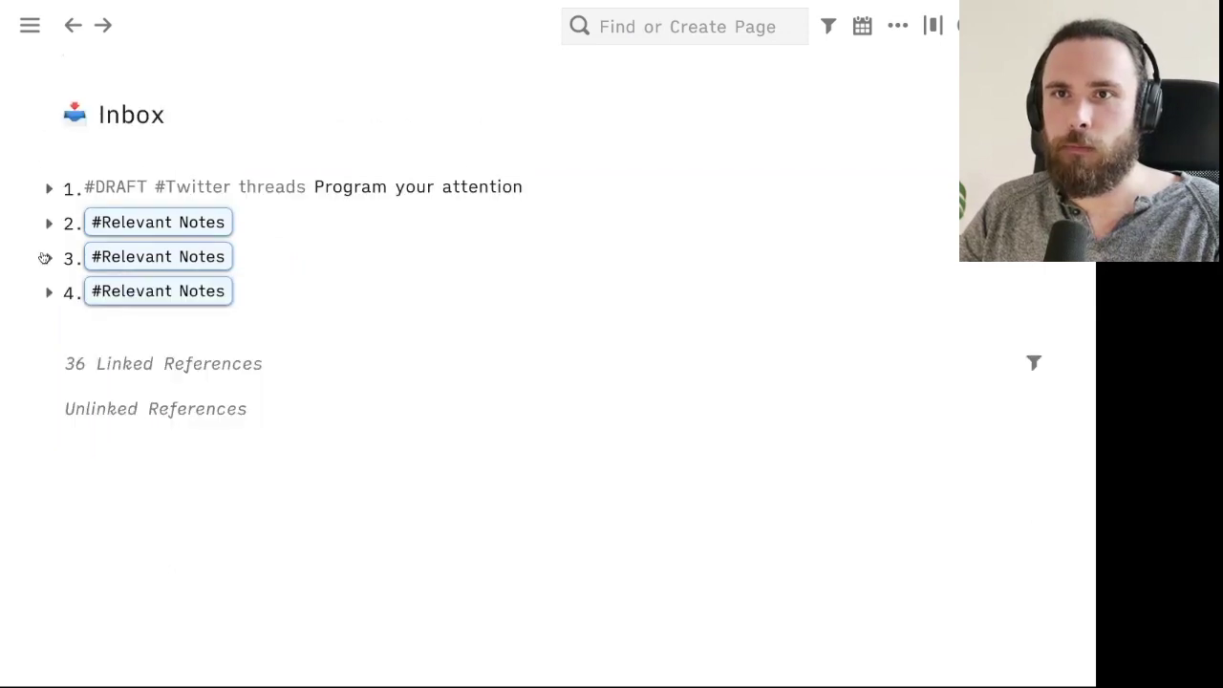
Step: Expand the second Relevant Notes item and examine the Personal leverage page link inside its quoted reference text
left_click(47, 224)
scroll(71, 126, "down", 2)
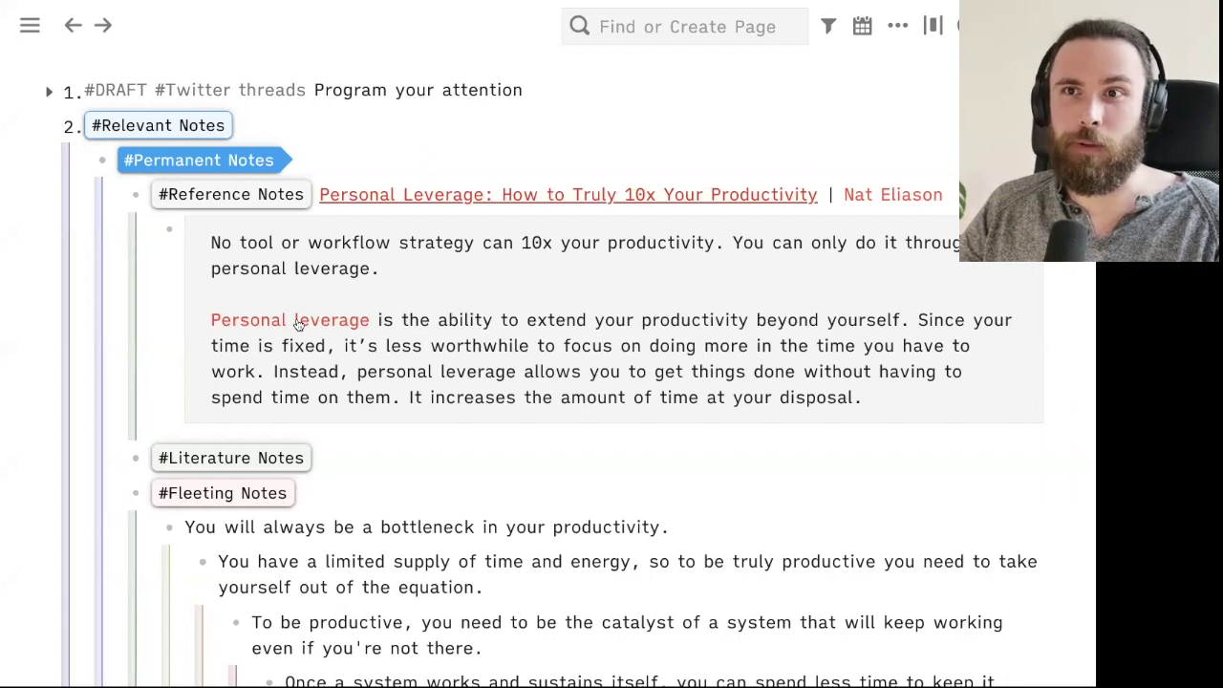
left_click(388, 340)
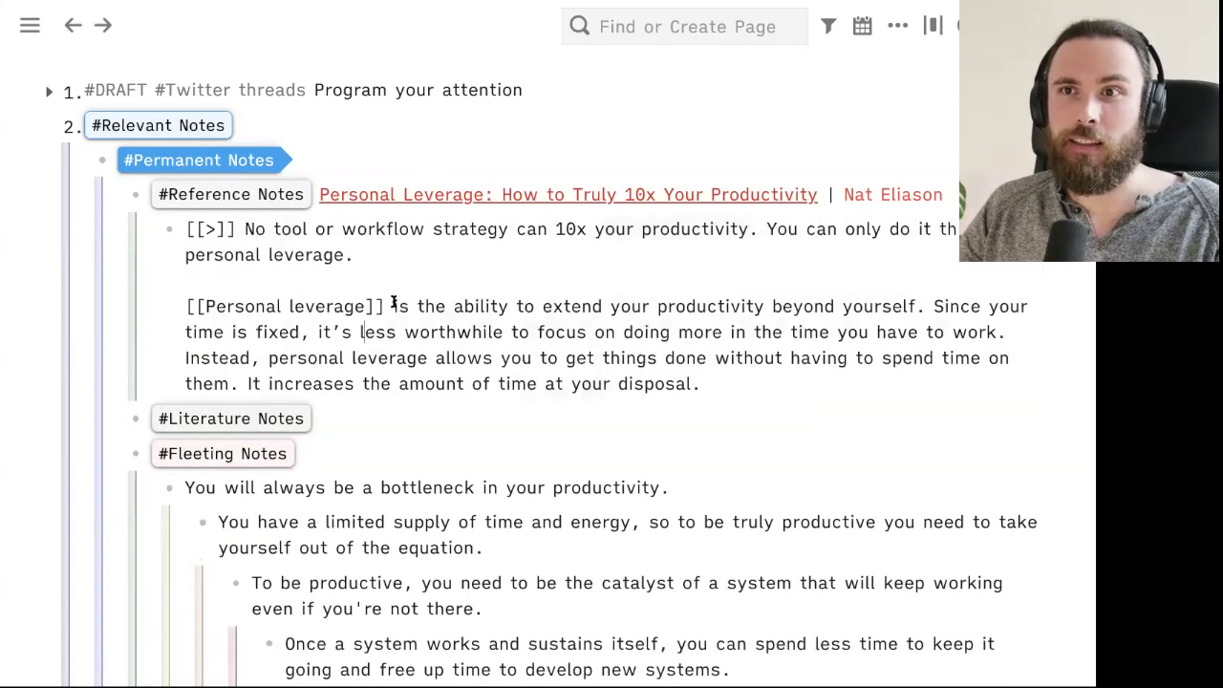
left_click_drag(380, 302, 191, 301)
left_click(406, 332)
scroll(409, 333, "up", 1)
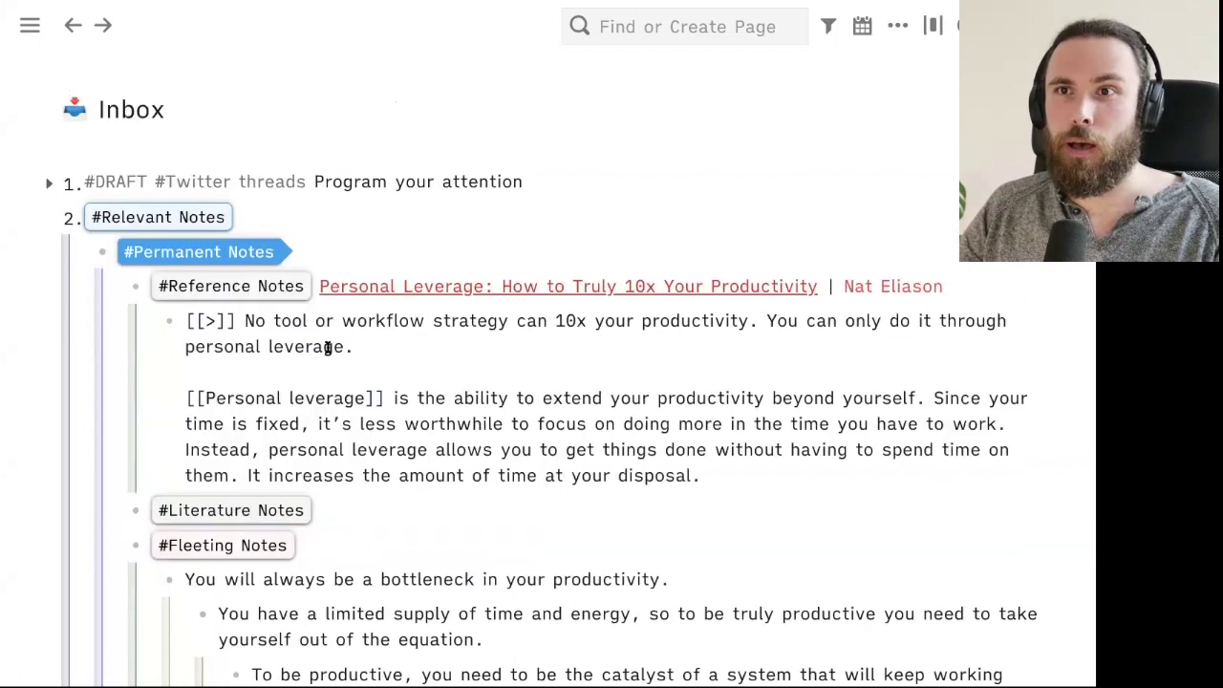
left_click(16, 373)
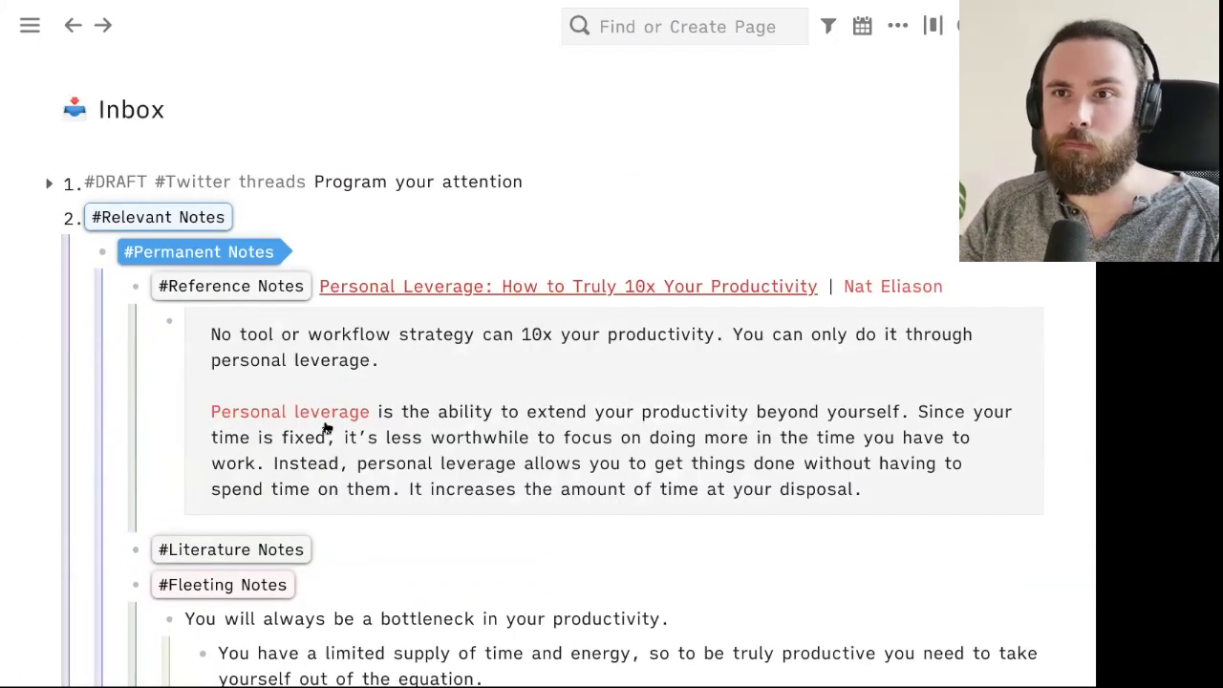
Step: Collapse the second Relevant Notes item and review the Personal Leverage Loop quote inside the third one
left_click(46, 221)
left_click(45, 258)
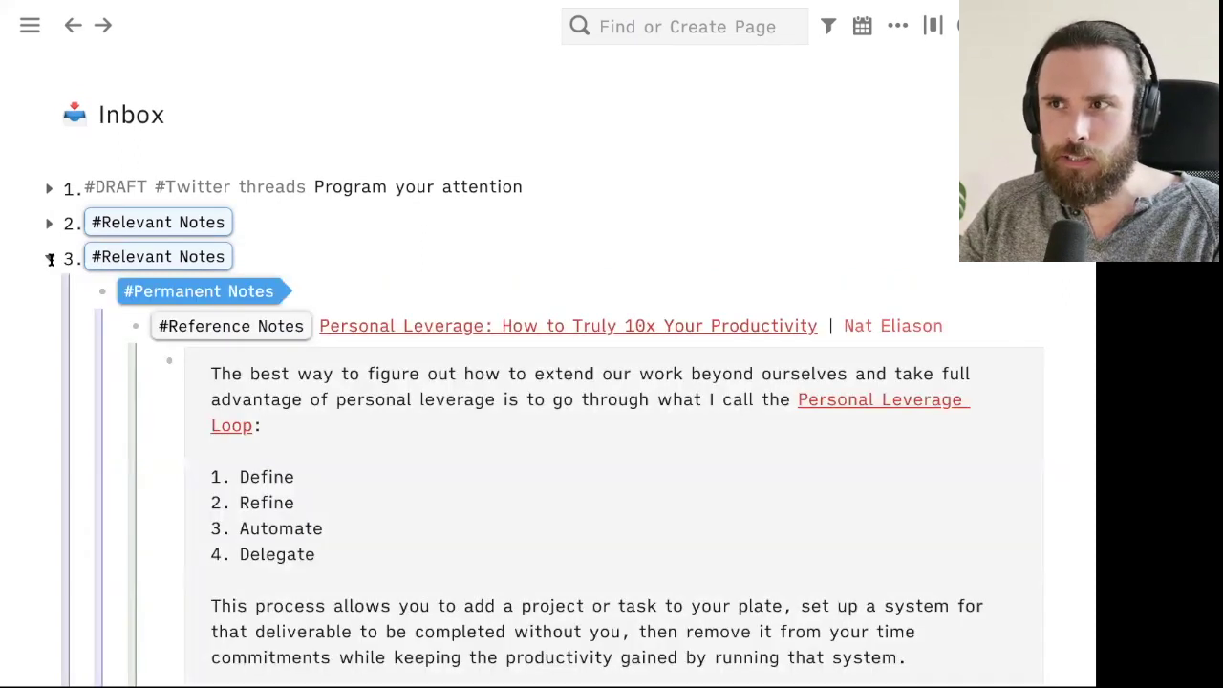
scroll(49, 260, "down", 3)
scroll(51, 259, "up", 3)
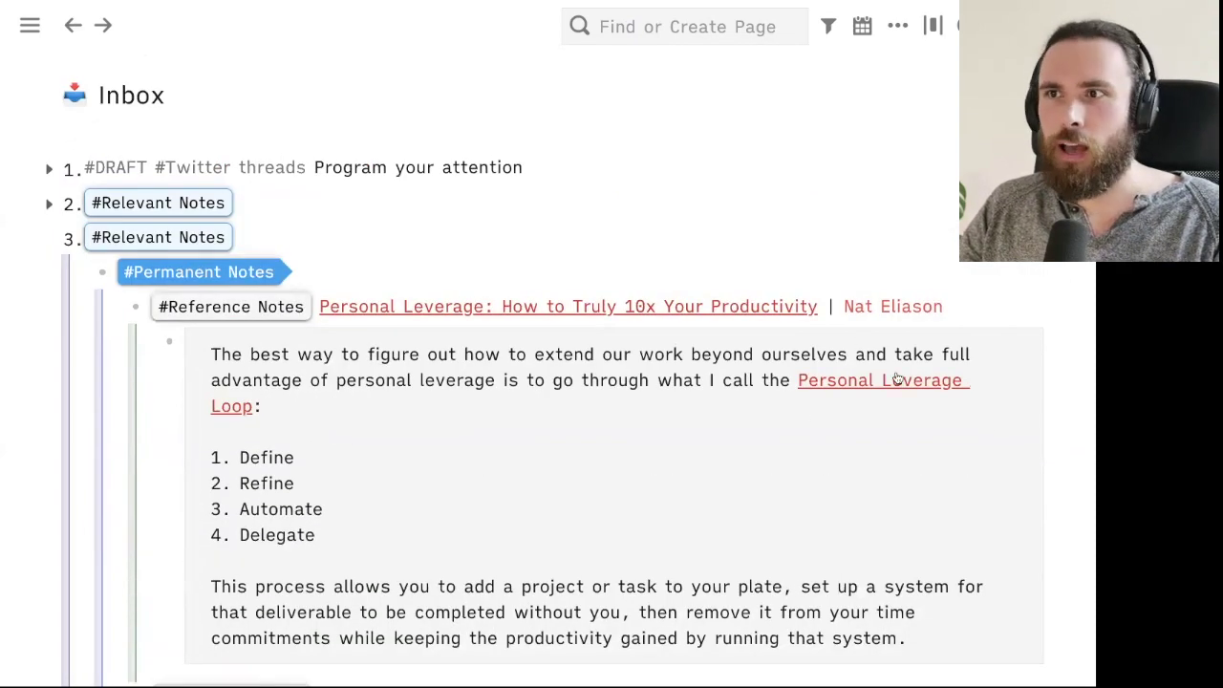
mouse_move(862, 384)
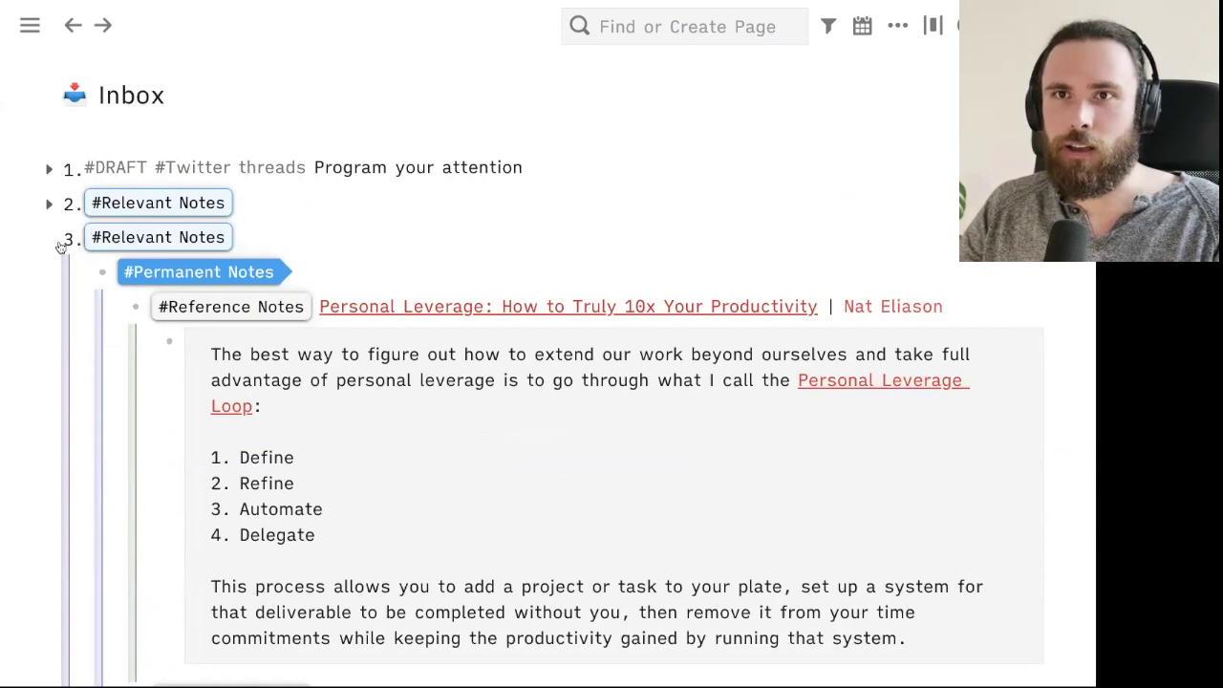
left_click(50, 239)
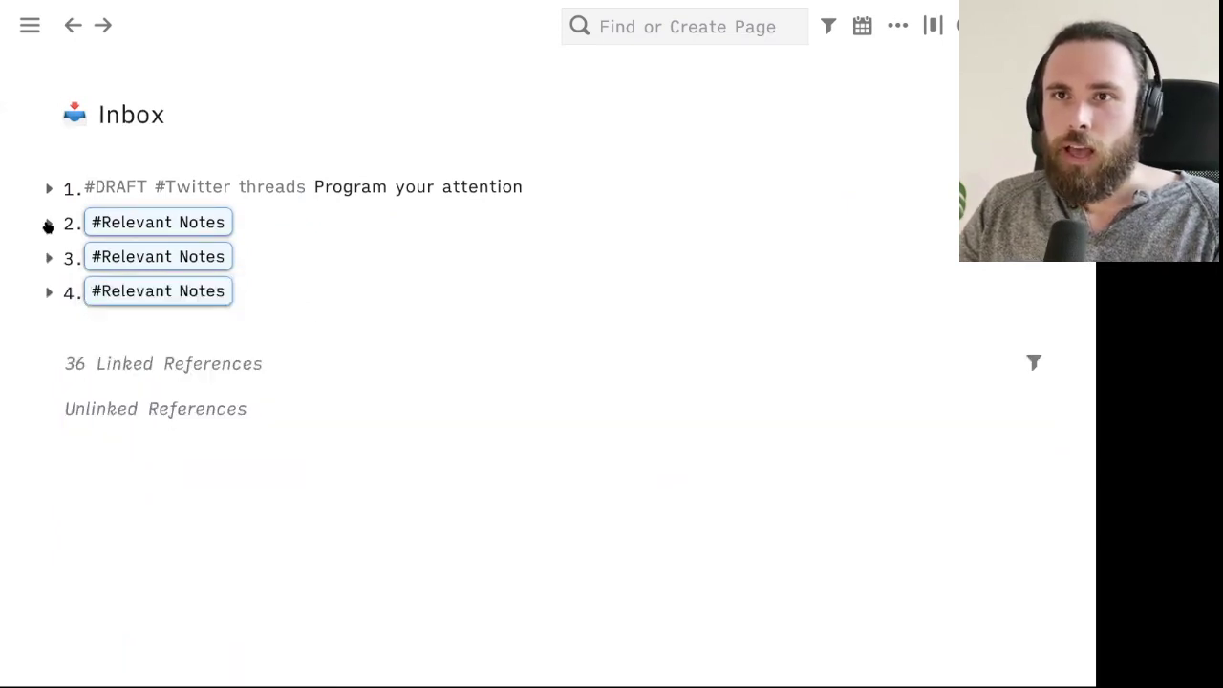
Step: Review the quote and nested Fleeting Notes of the second Relevant Notes item, collapse it, and expand the fourth item
left_click(48, 225)
scroll(377, 363, "down", 3)
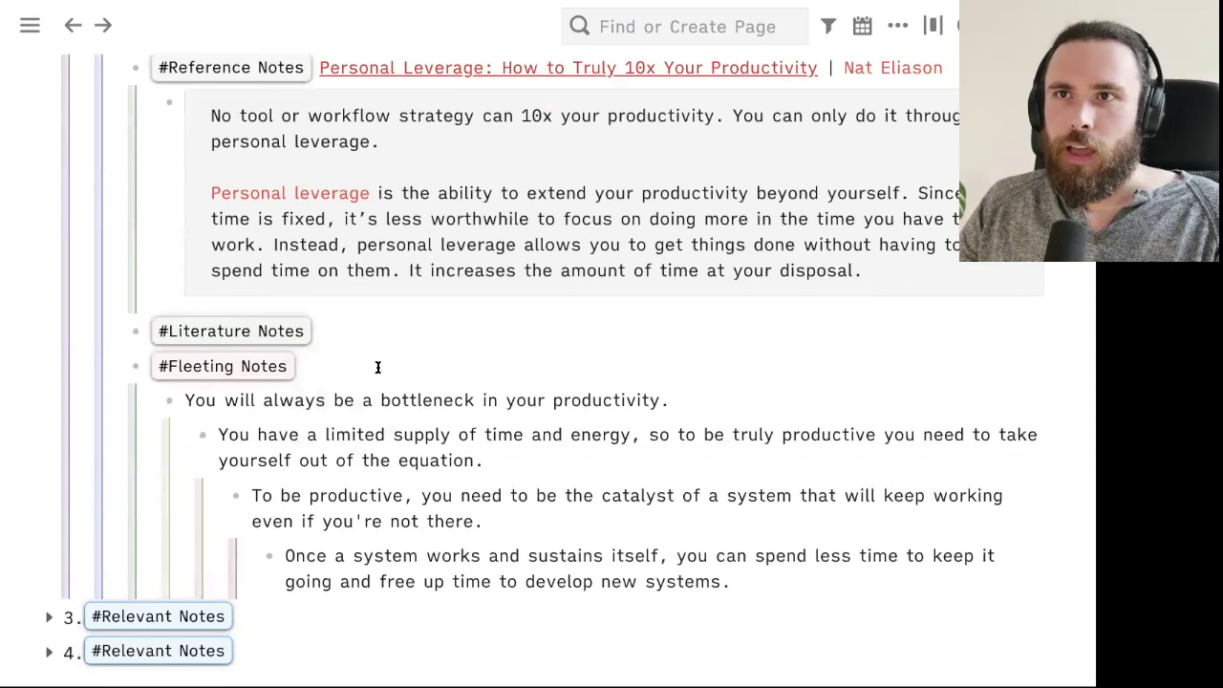
scroll(377, 367, "up", 1)
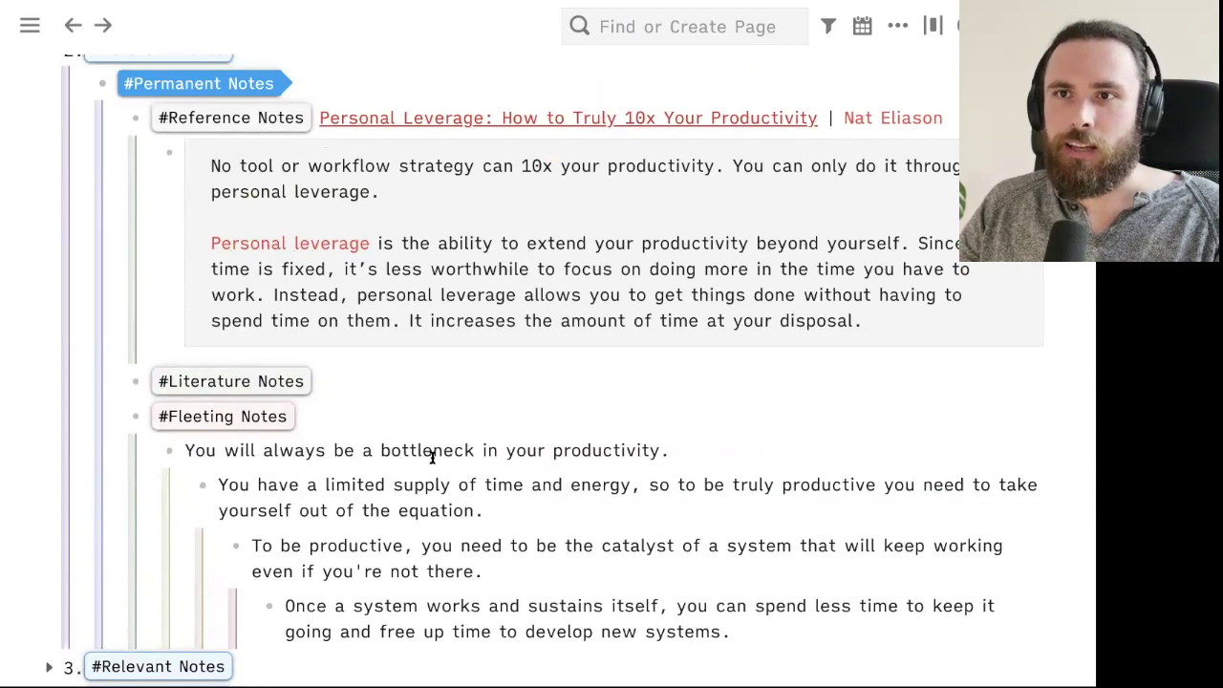
scroll(338, 456, "down", 1)
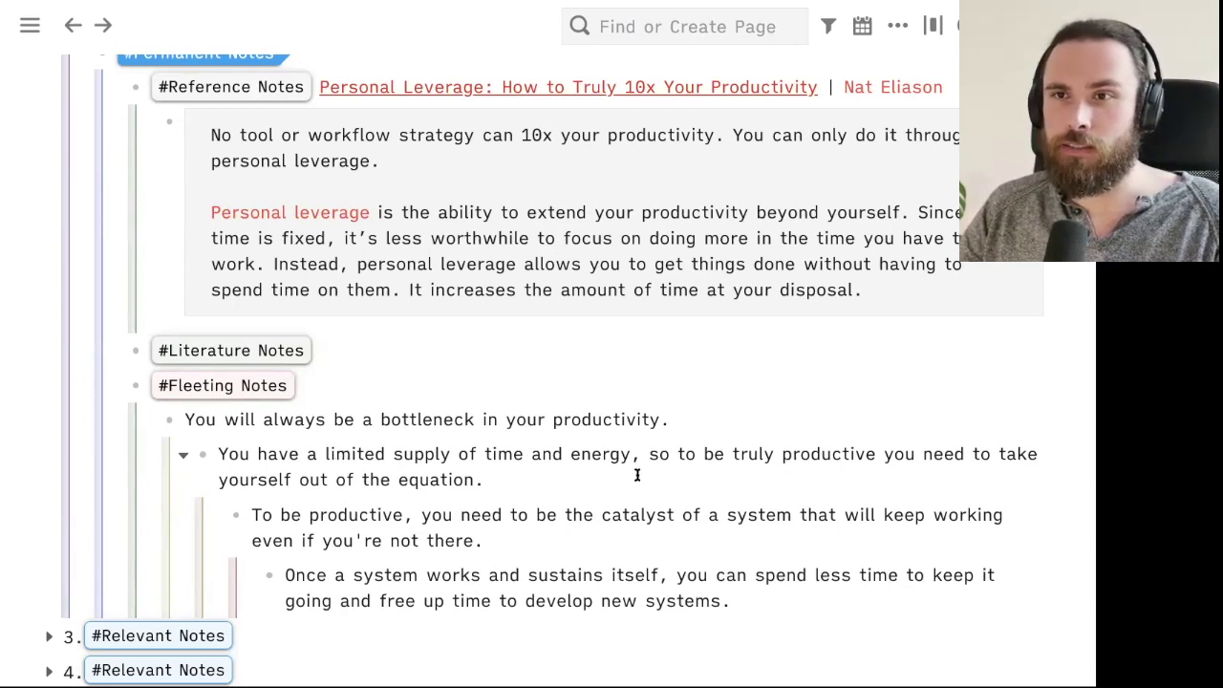
scroll(636, 475, "up", 1)
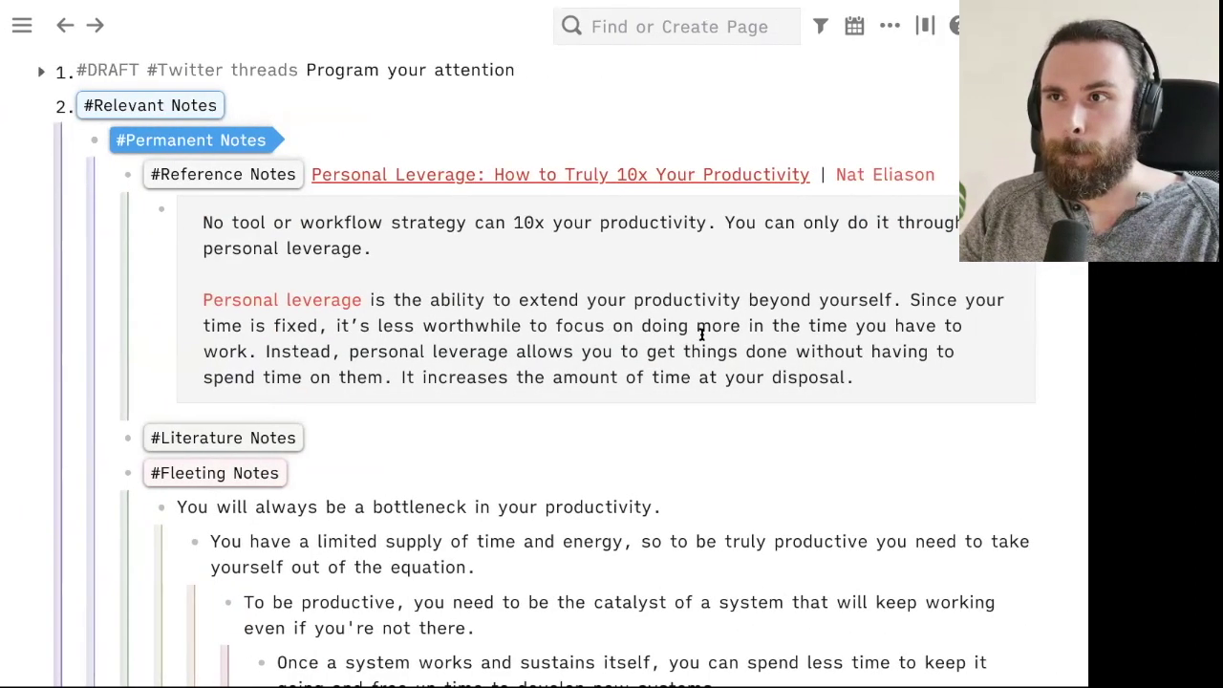
scroll(701, 333, "up", 1)
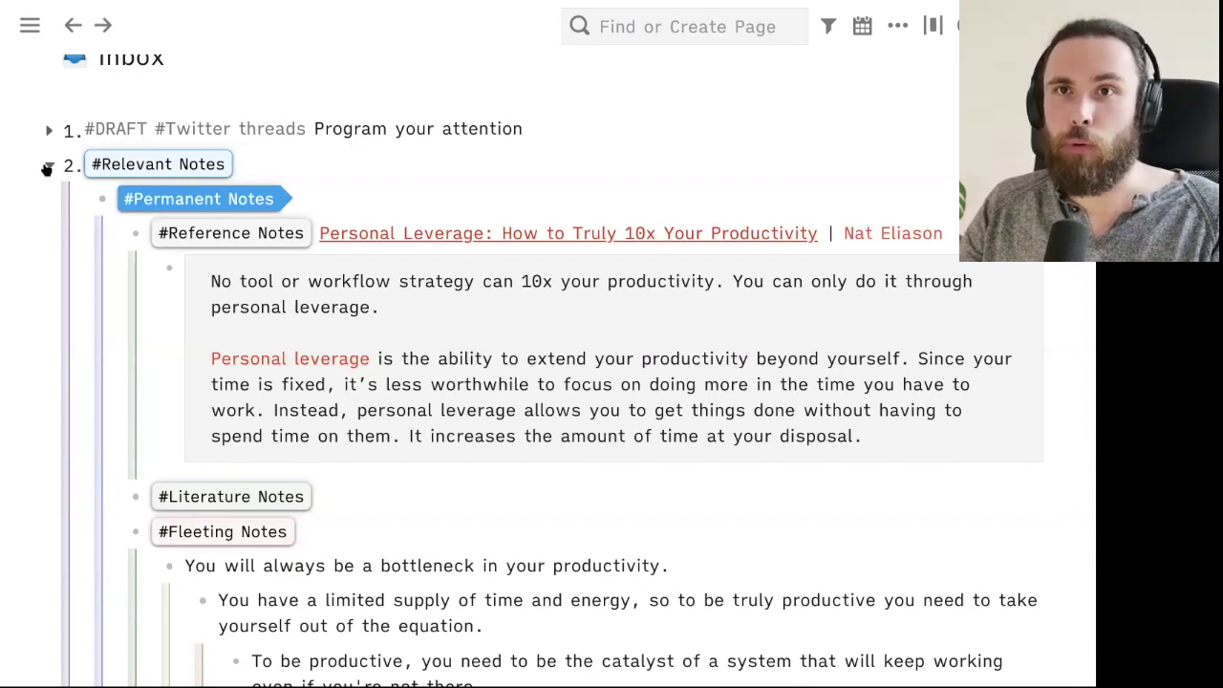
left_click(46, 168)
left_click(286, 283)
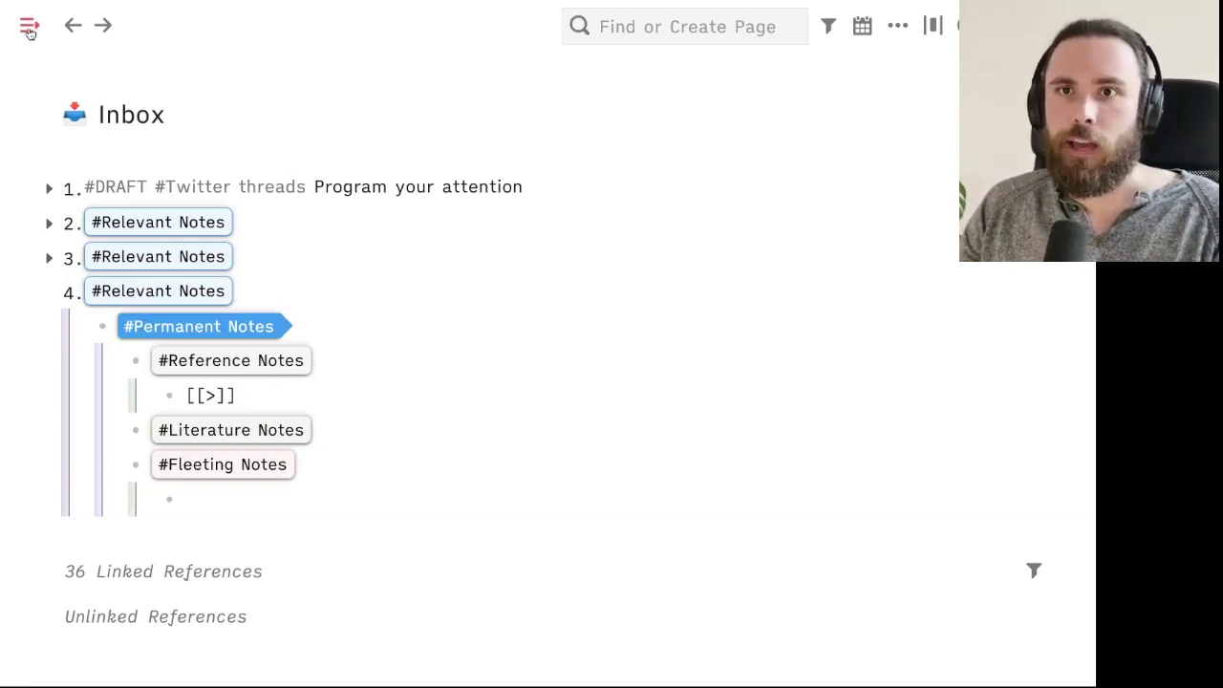
Step: From the Permanent Notes page, open the #Systems note on systems for knowledge work and expand Fleeting Notes in its linked references
mouse_move(30, 25)
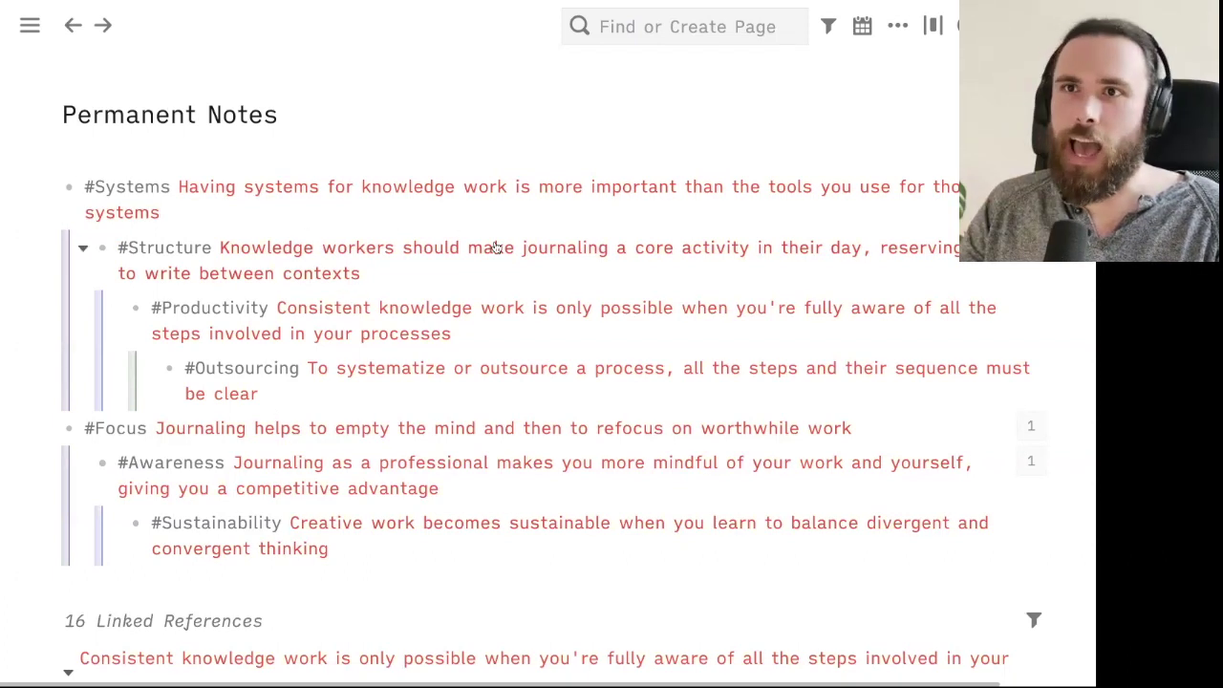
left_click(461, 196)
scroll(318, 342, "down", 1)
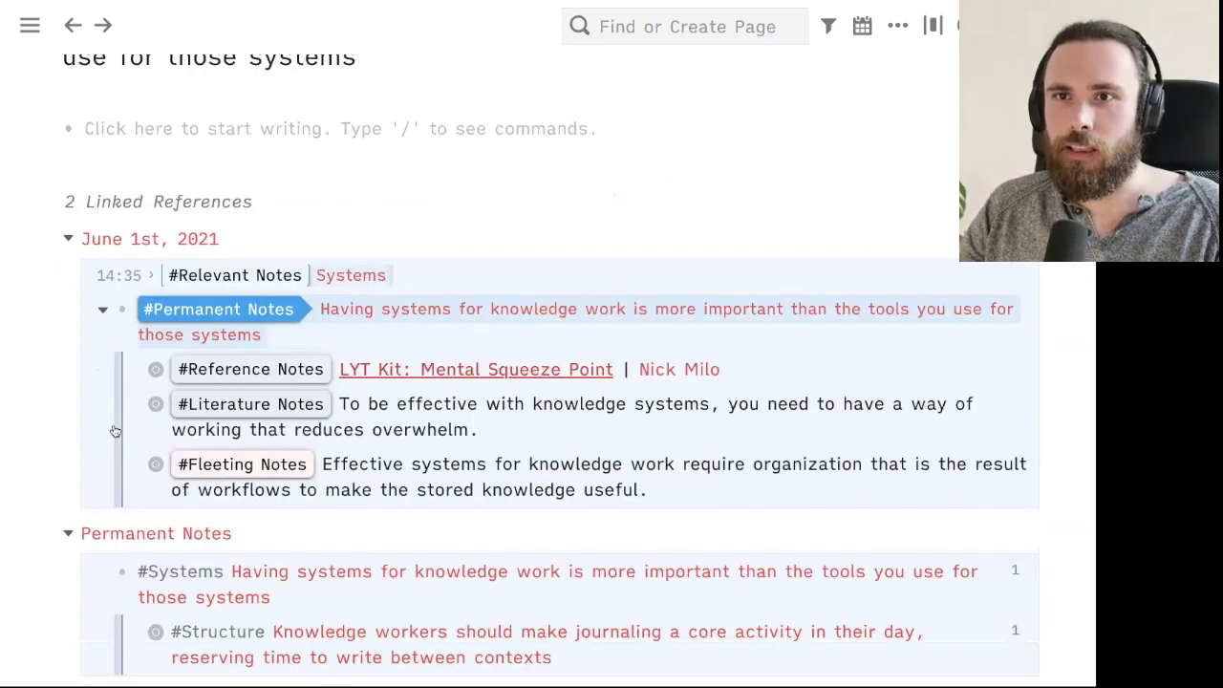
scroll(129, 415, "down", 1)
left_click(137, 376)
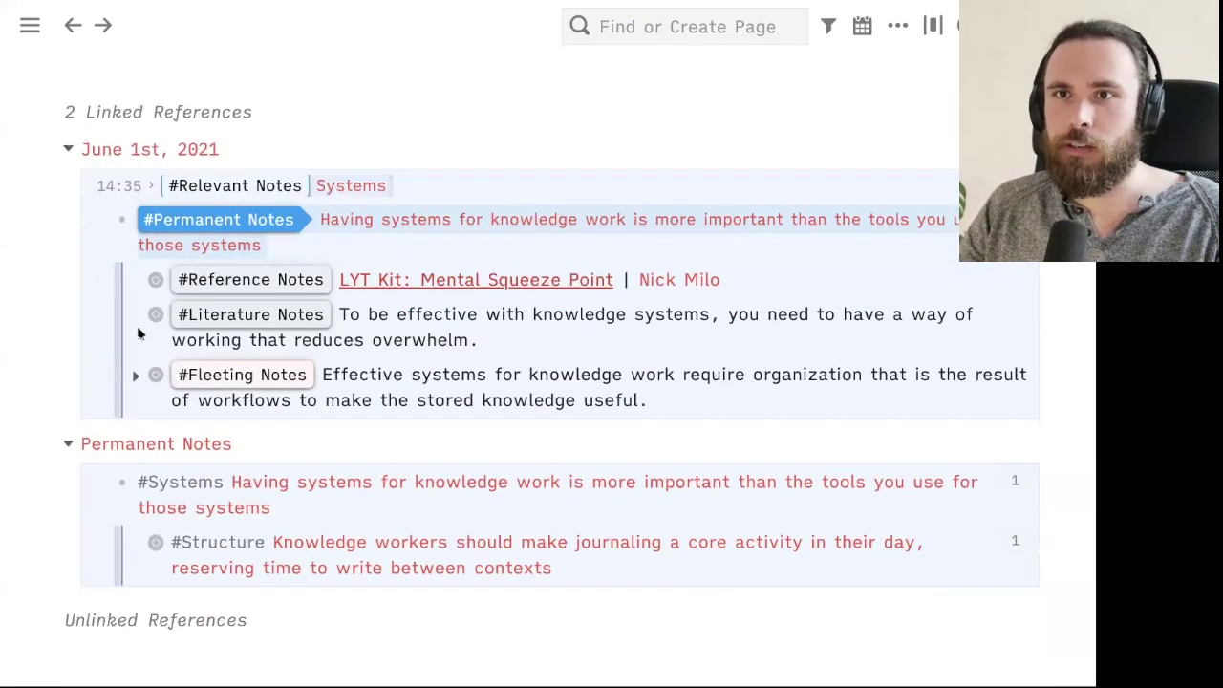
Step: Expand the fleeting notes one level and unfold the deeper thoughts under "You only have so much mental space"
scroll(143, 354, "down", 1)
scroll(149, 372, "down", 1)
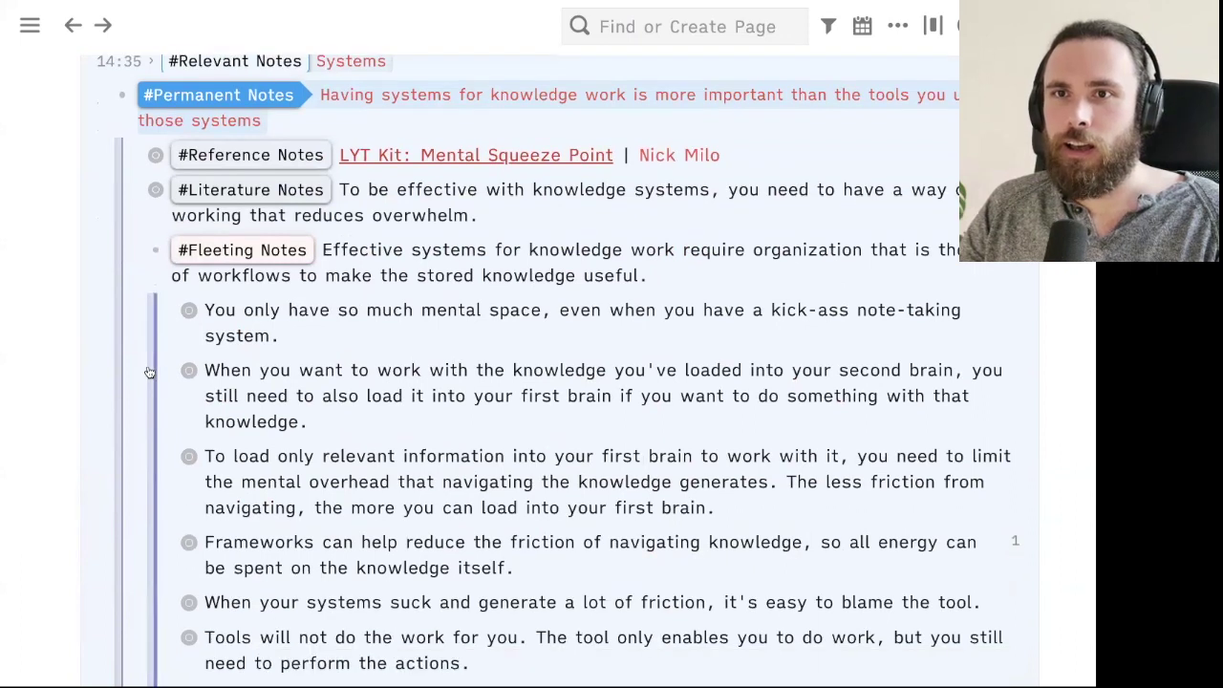
left_click(153, 371)
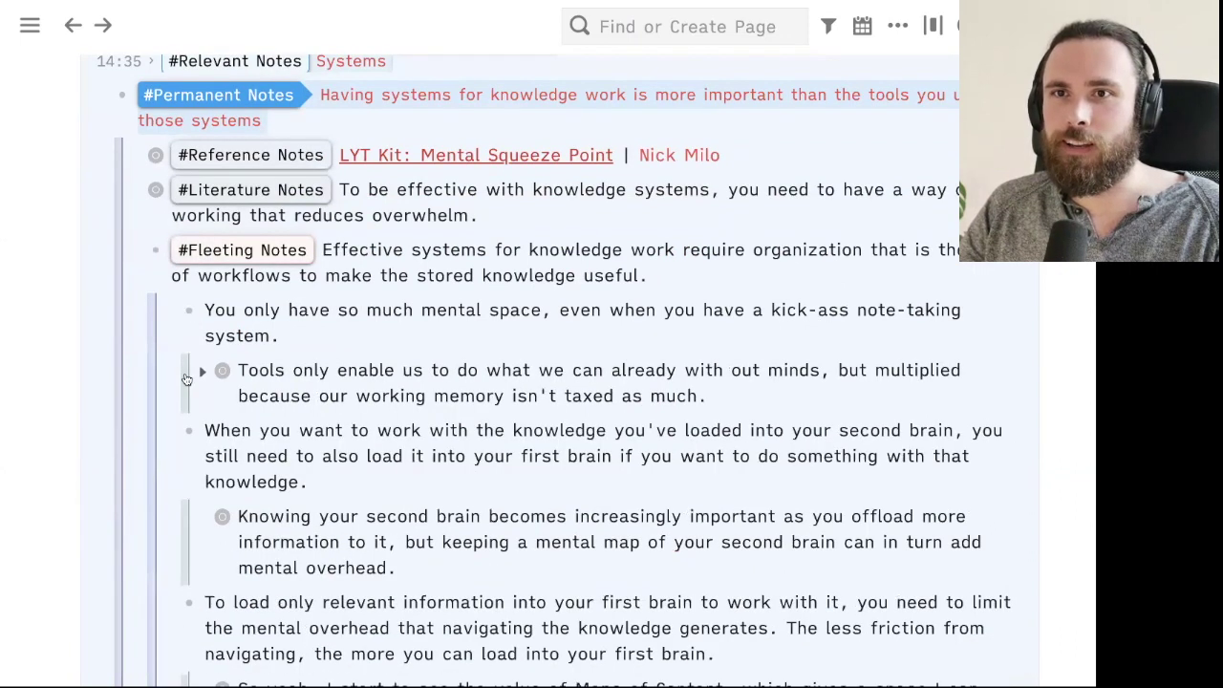
left_click(188, 374)
scroll(213, 328, "down", 1)
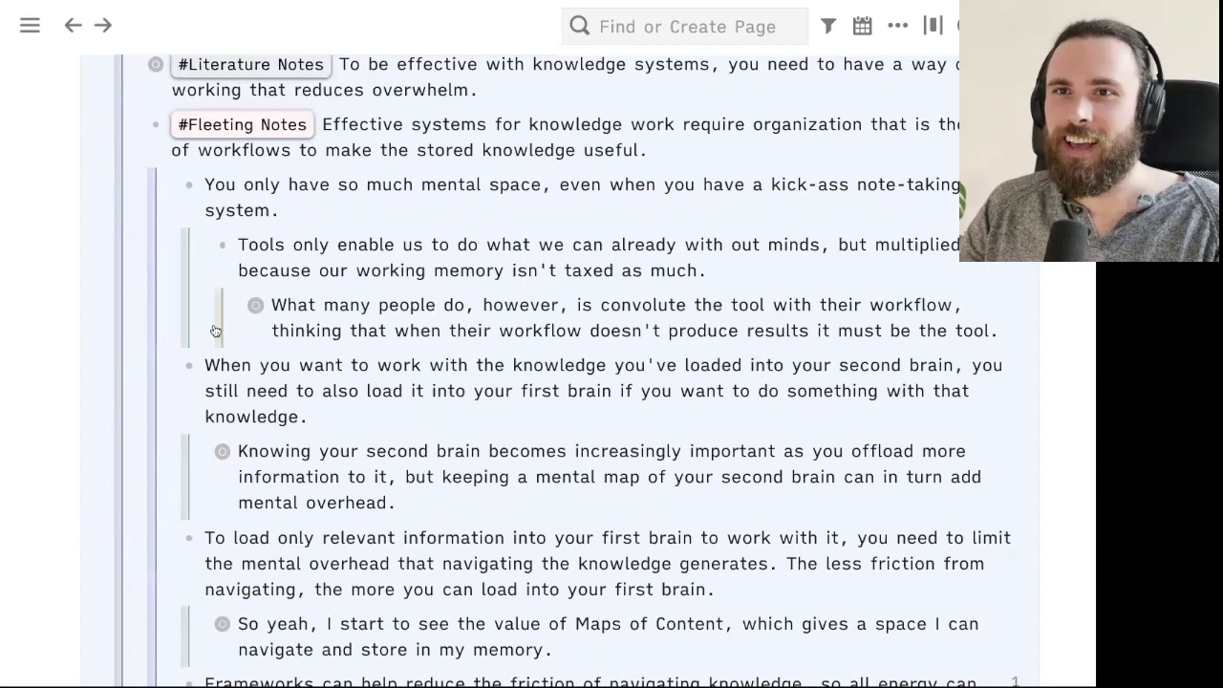
left_click(214, 328)
scroll(214, 328, "down", 1)
scroll(218, 339, "up", 2)
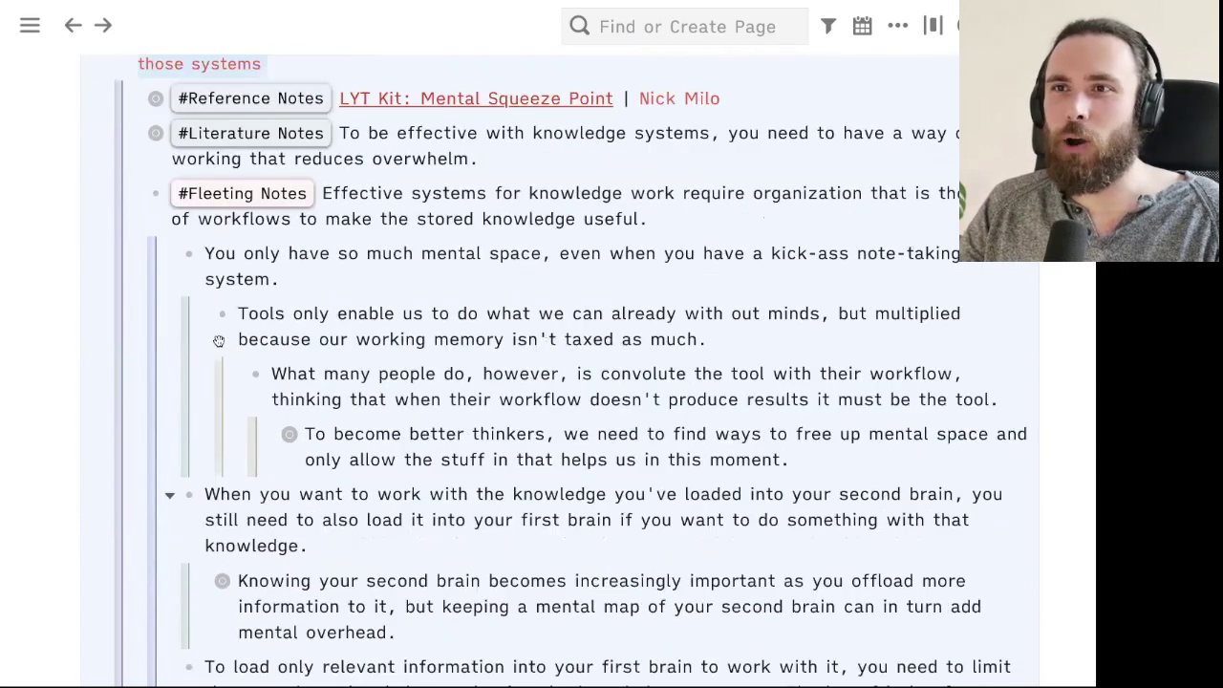
scroll(219, 341, "up", 1)
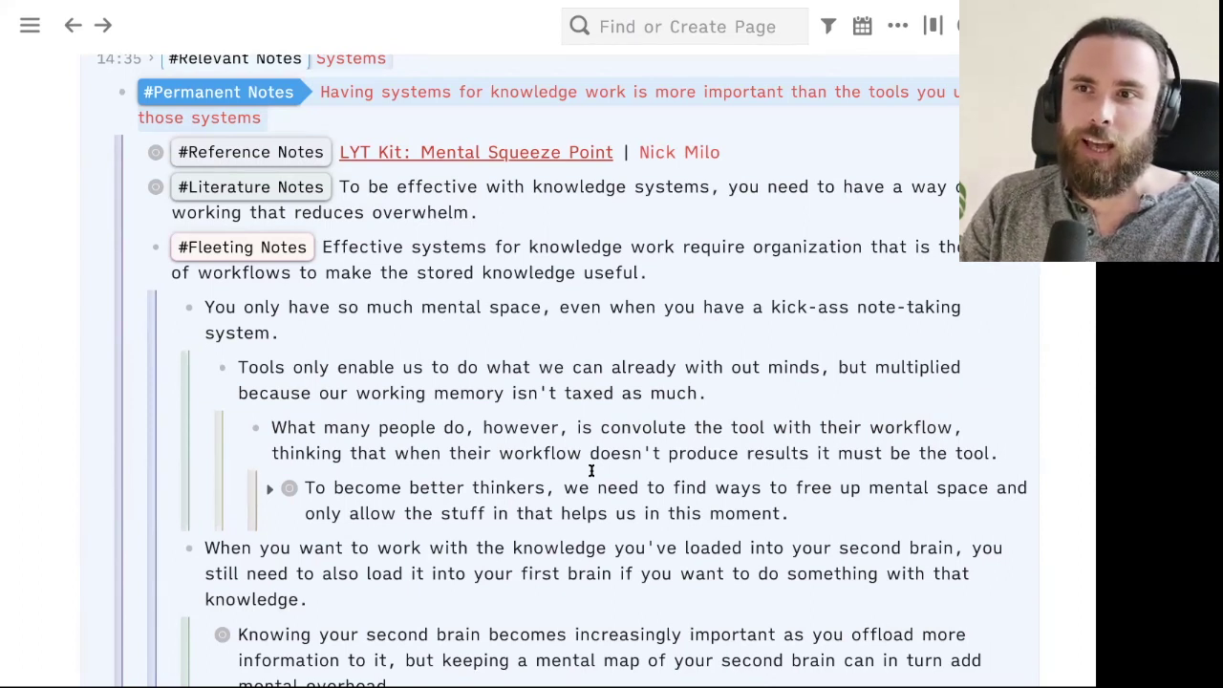
Step: Unfold the nested thoughts under the fleeting notes on working with second brain knowledge and loading only relevant information
scroll(591, 470, "down", 3)
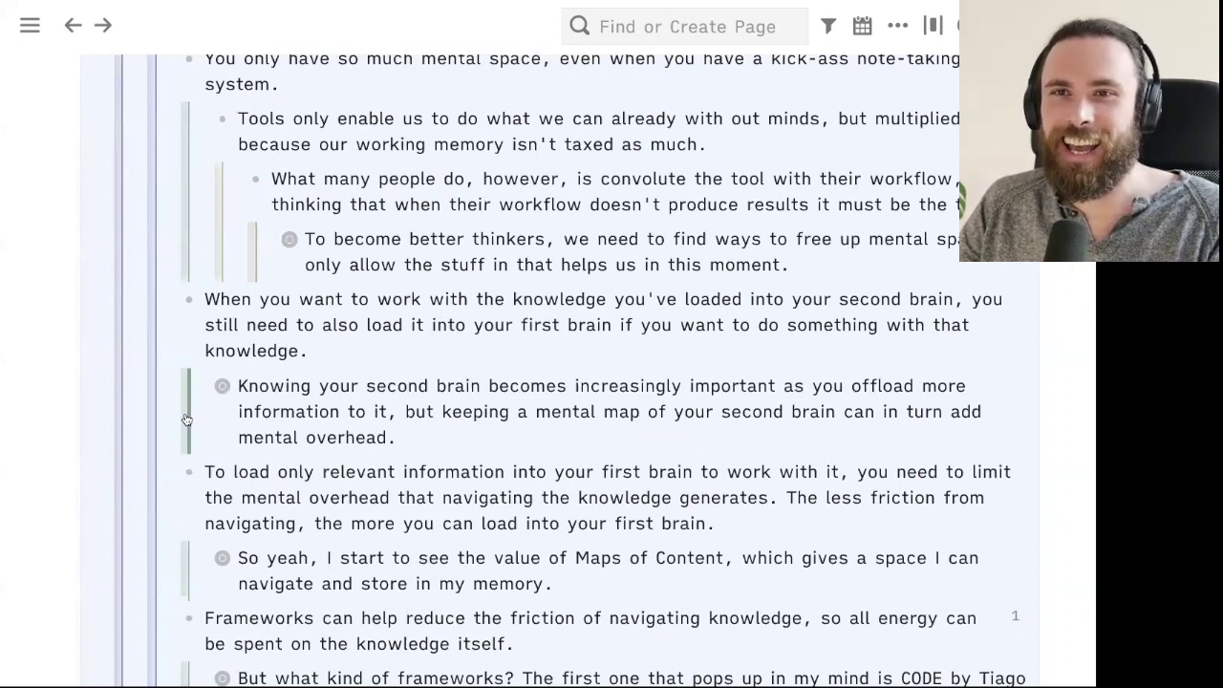
left_click(186, 418)
scroll(186, 418, "down", 2)
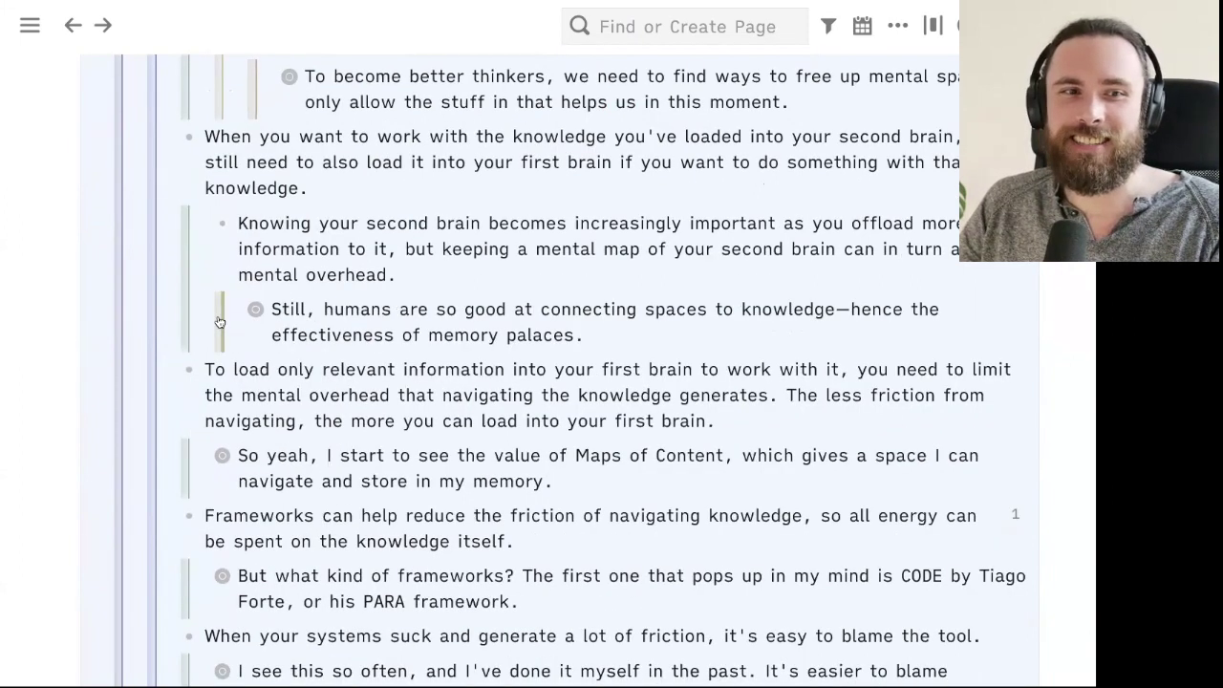
left_click(219, 321)
scroll(195, 358, "down", 2)
left_click(189, 350)
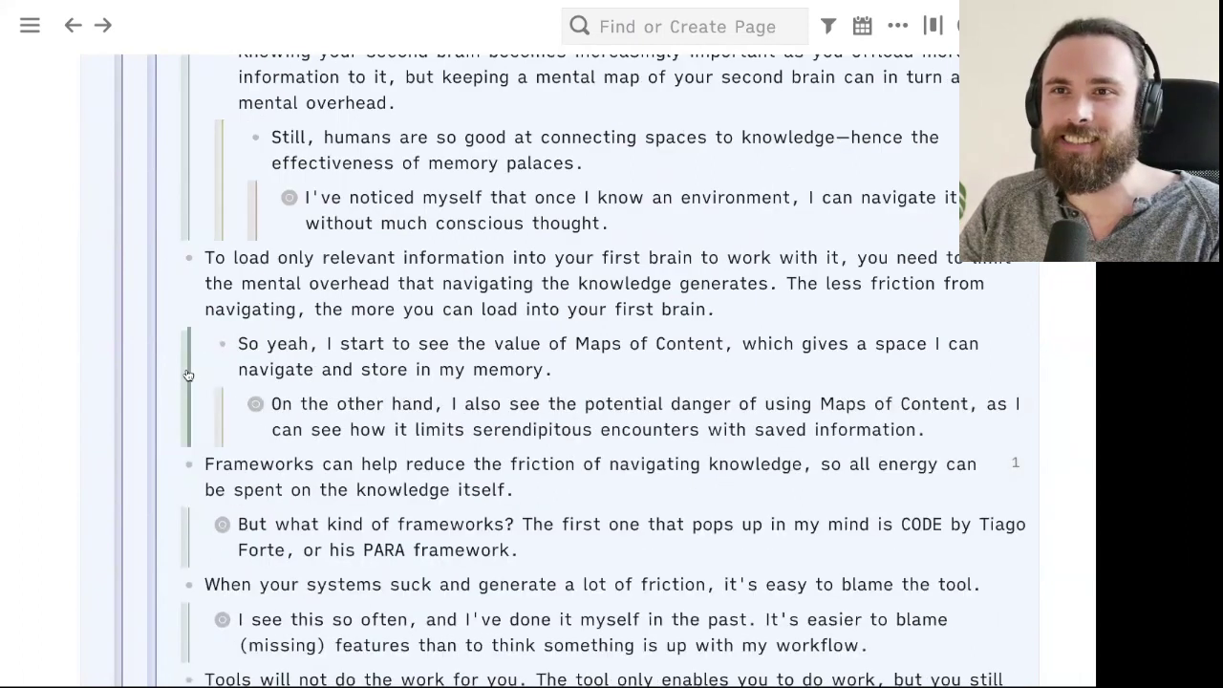
Step: Unfold the nested thought on the potential danger of Maps of Content and review the note back up to its linked references heading
left_click(223, 430)
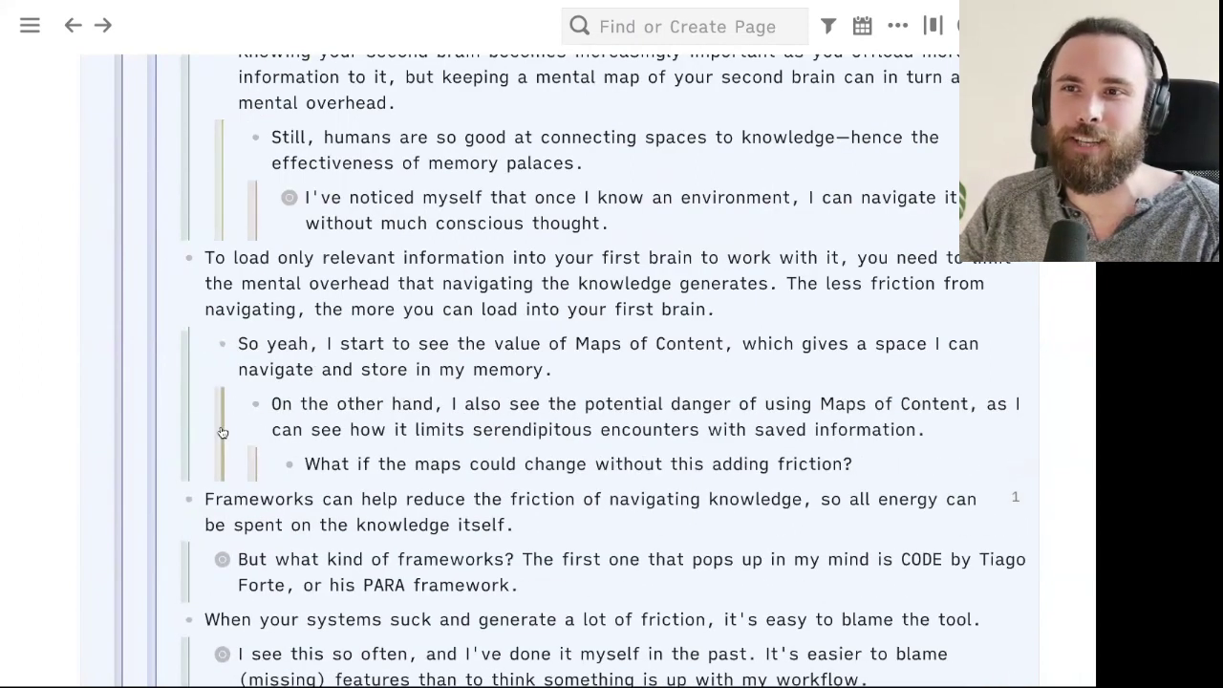
scroll(221, 432, "up", 5)
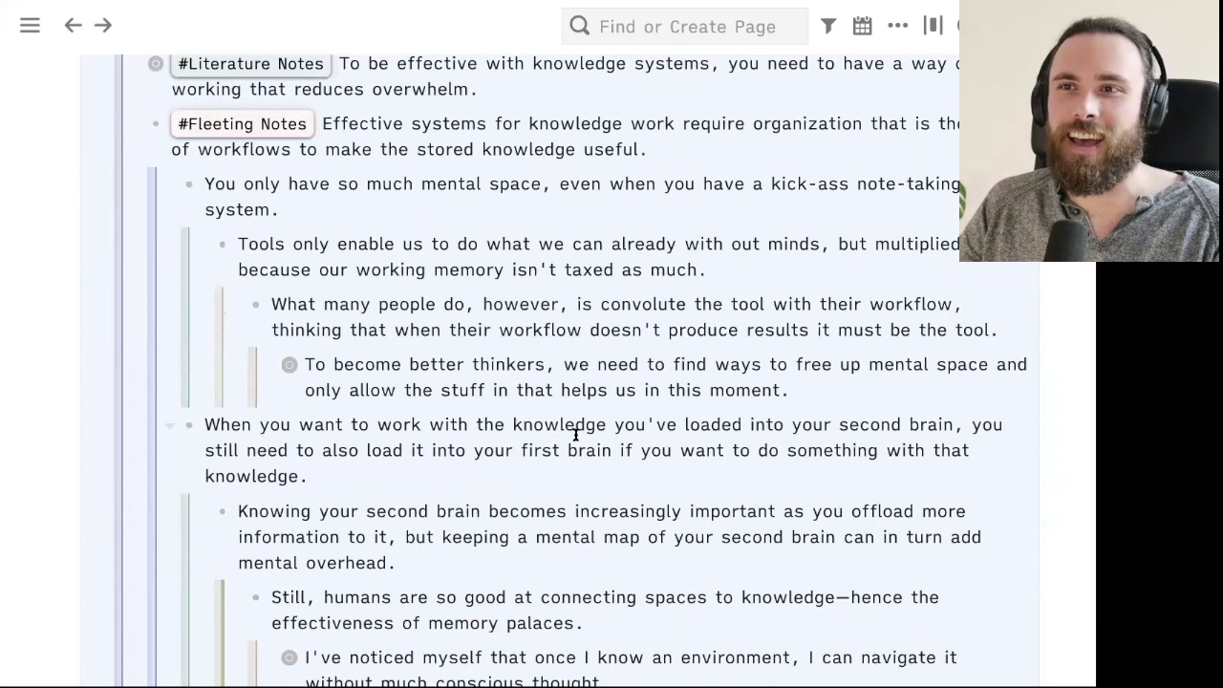
scroll(576, 435, "up", 1)
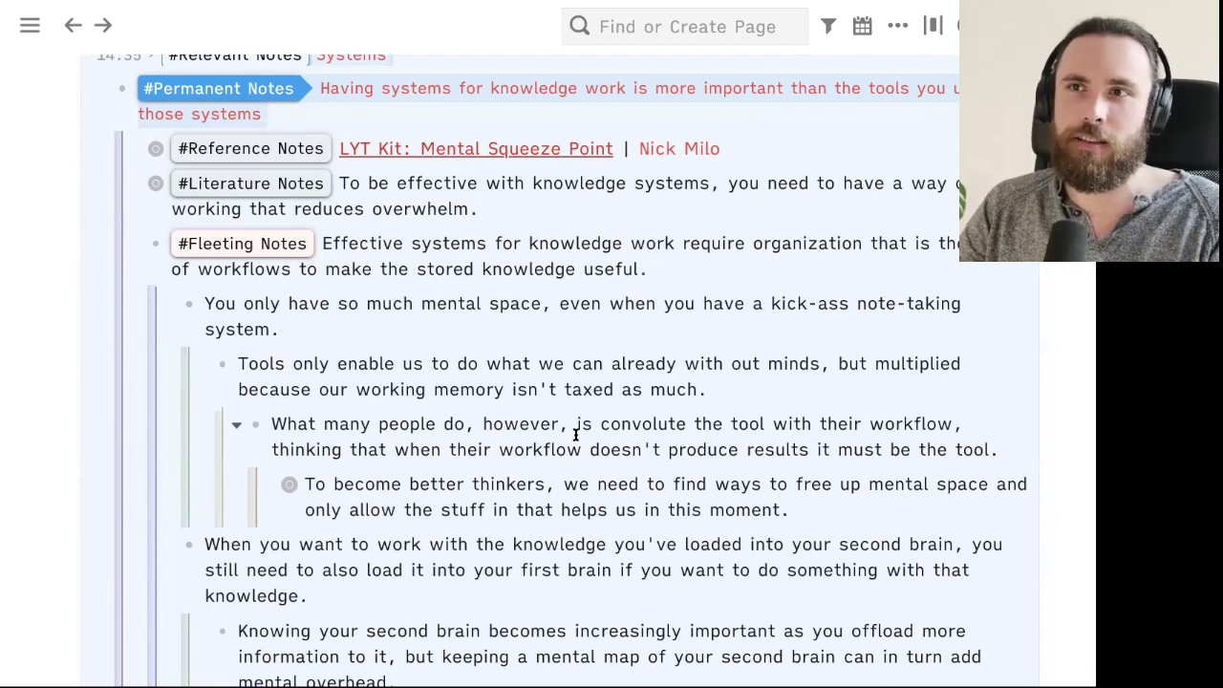
scroll(1032, 416, "up", 5)
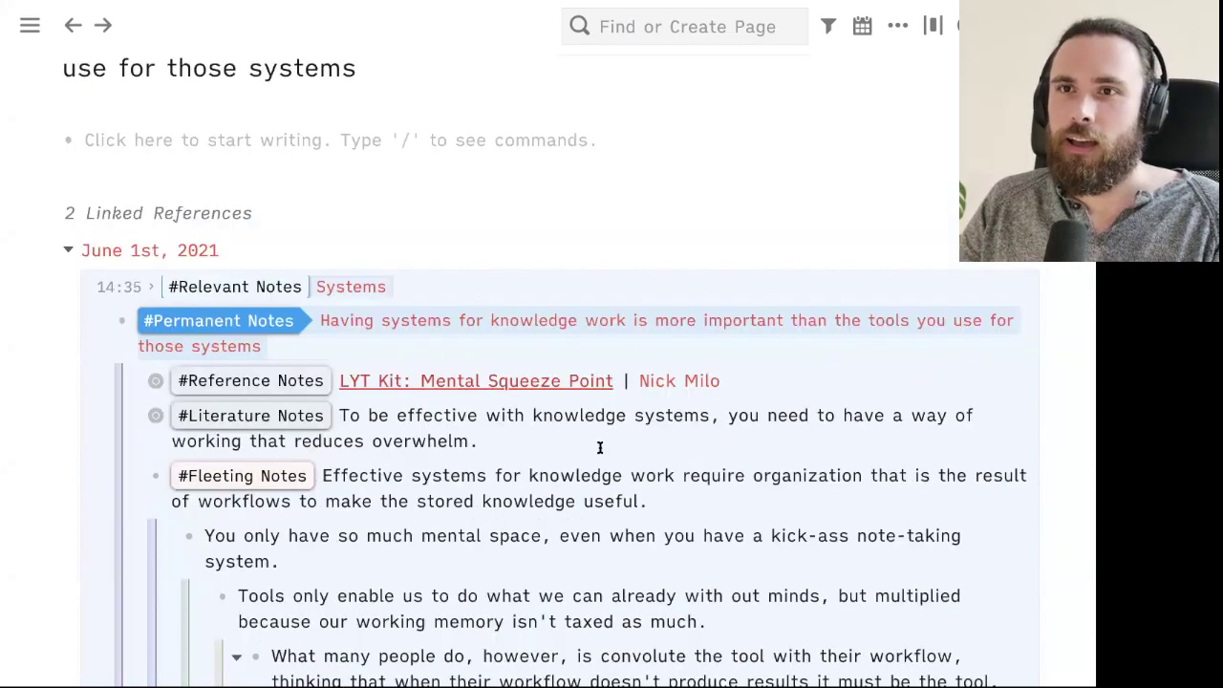
Step: Go back through the Permanent Notes page to the Inbox and expand the second Relevant Notes item
scroll(483, 193, "up", 1)
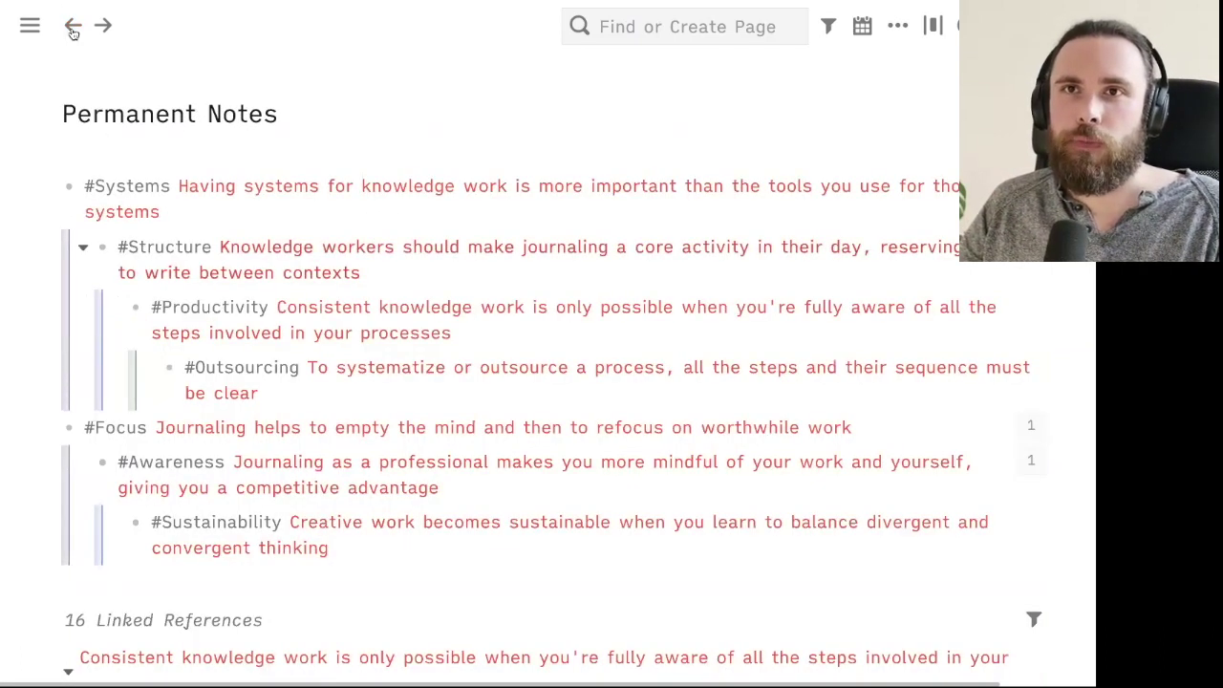
left_click(72, 29)
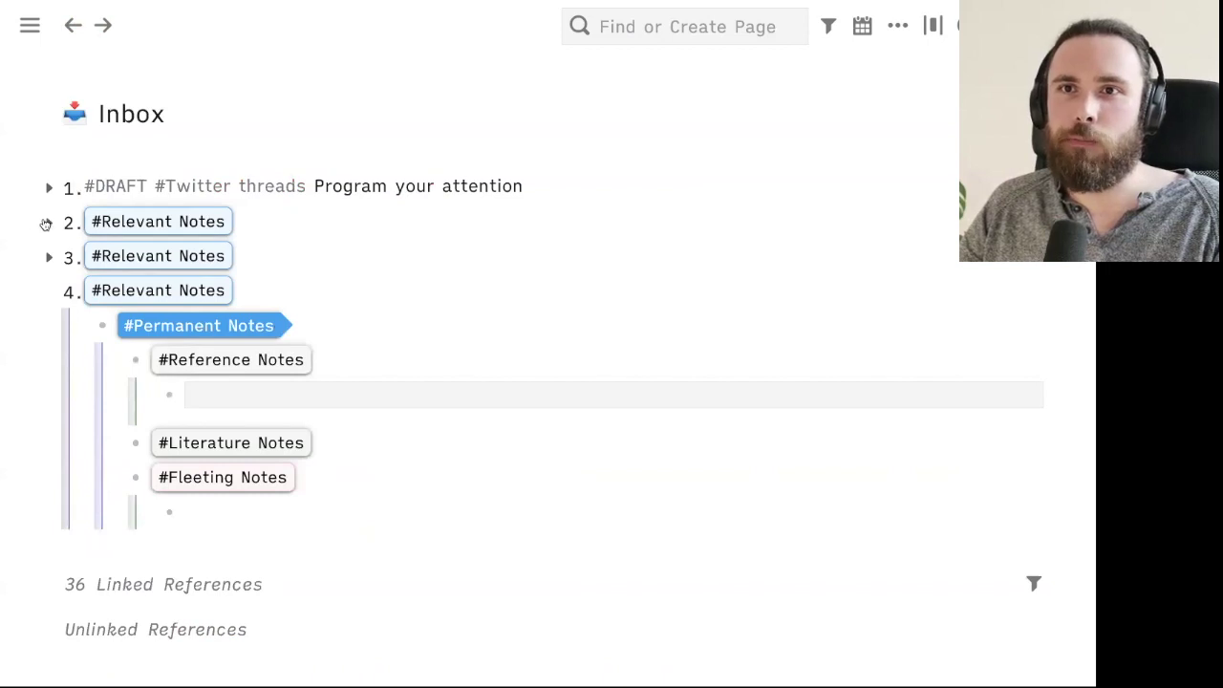
left_click(45, 224)
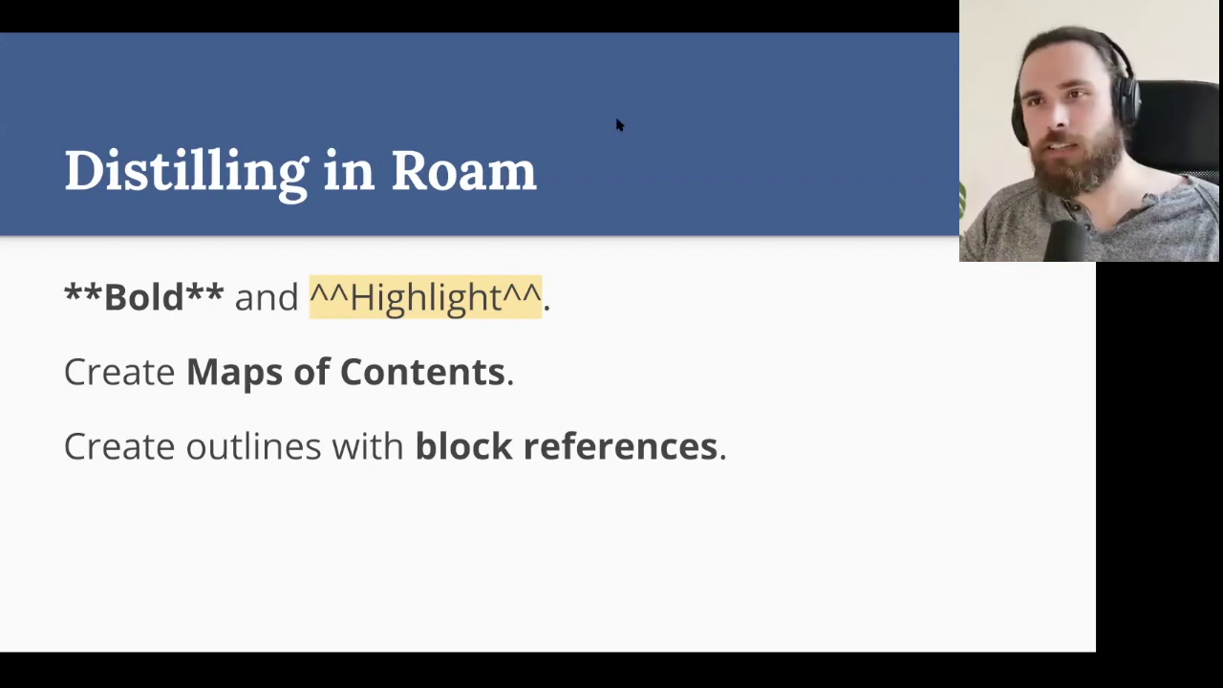
Step: Switch from the slides back to Roam, search for "roam/tem" and open the roam/templates page
key("ctrl+Left")
key("ctrl+Right")
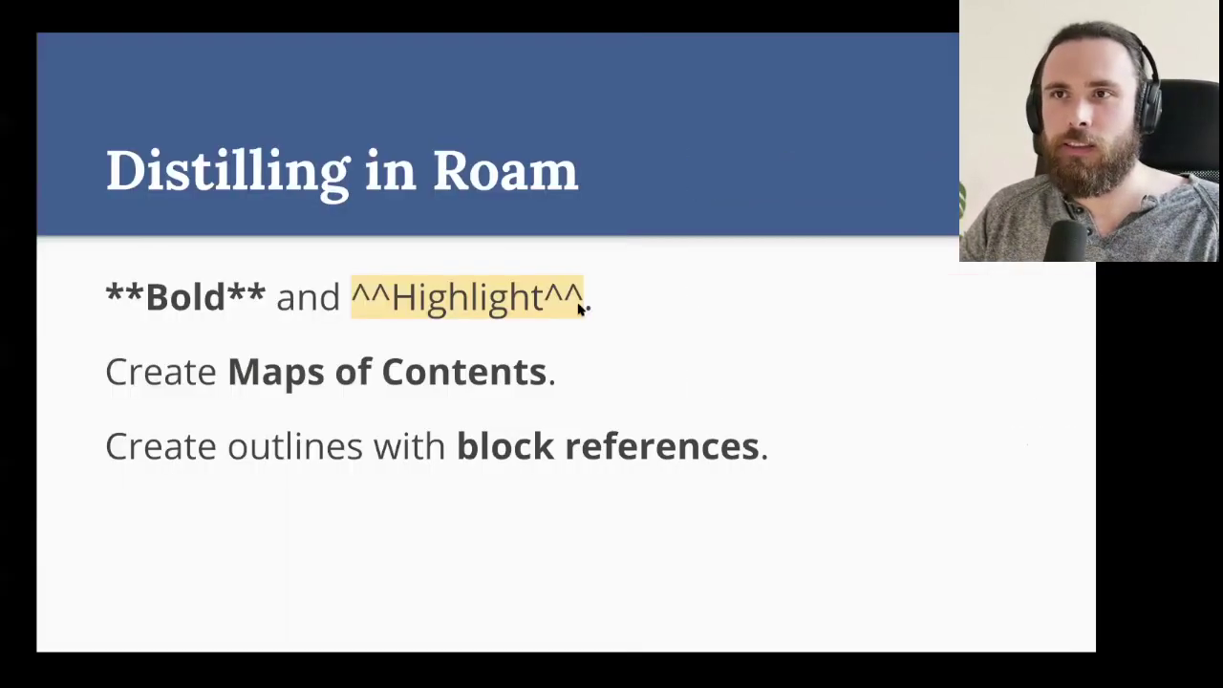
key("ctrl+Right")
left_click(763, 25)
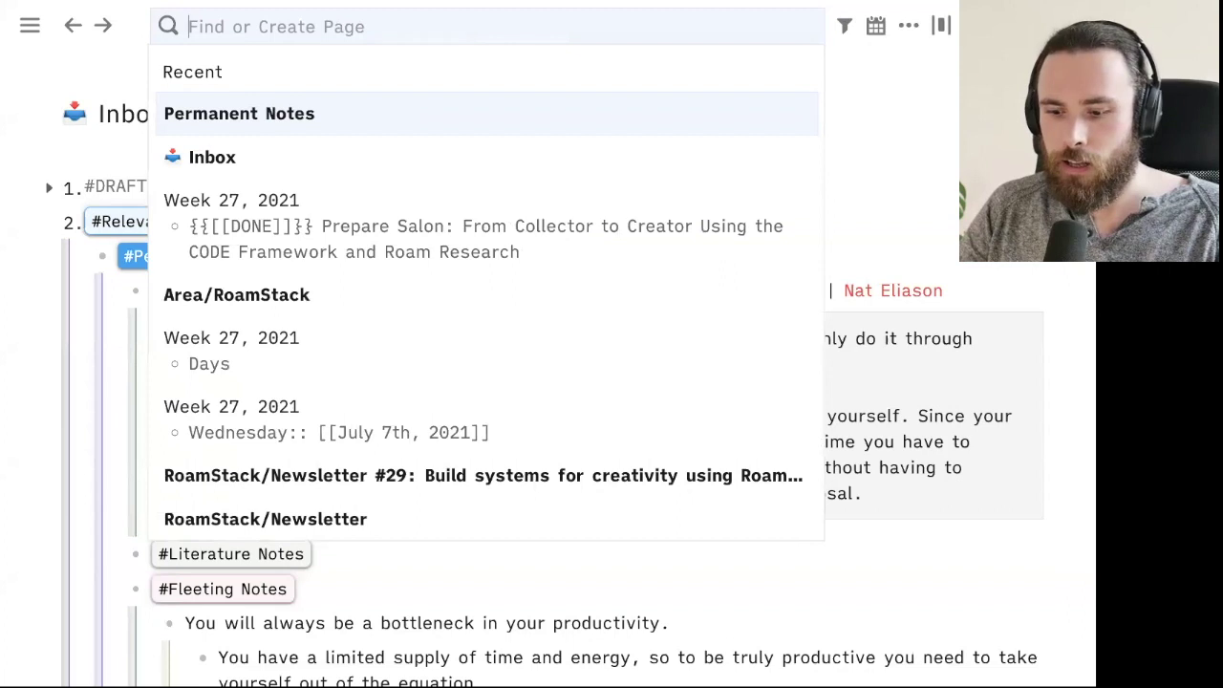
type("roam/")
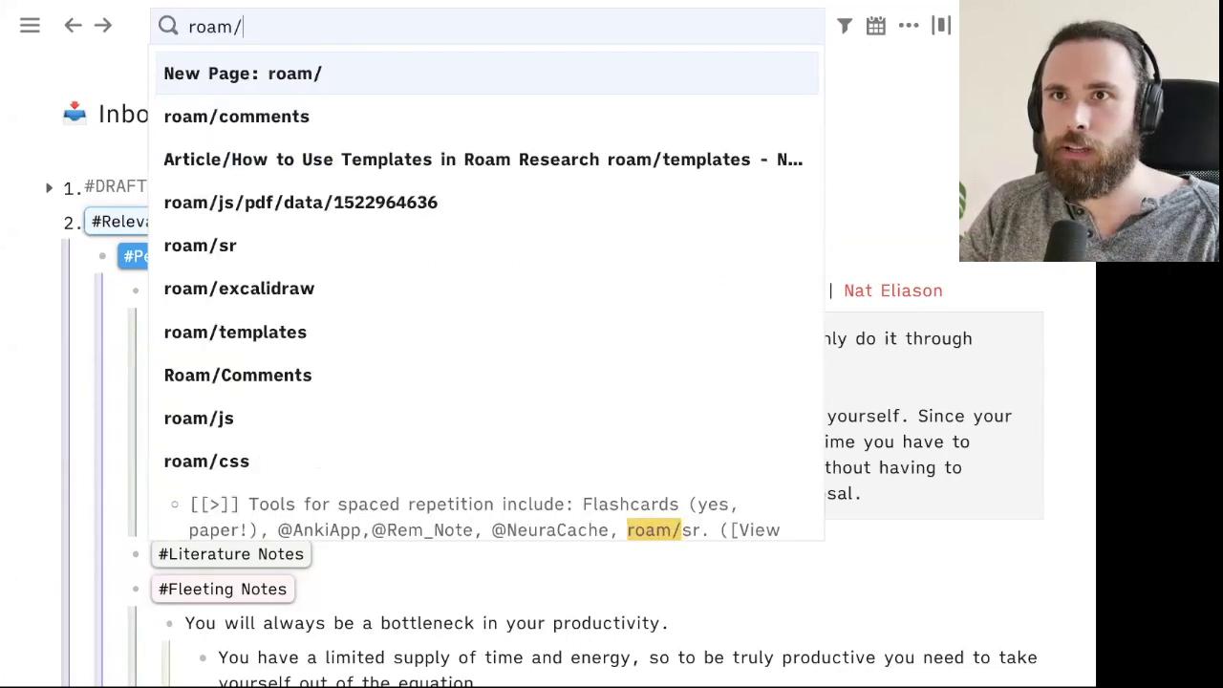
type("tem")
key("Down")
key("Down")
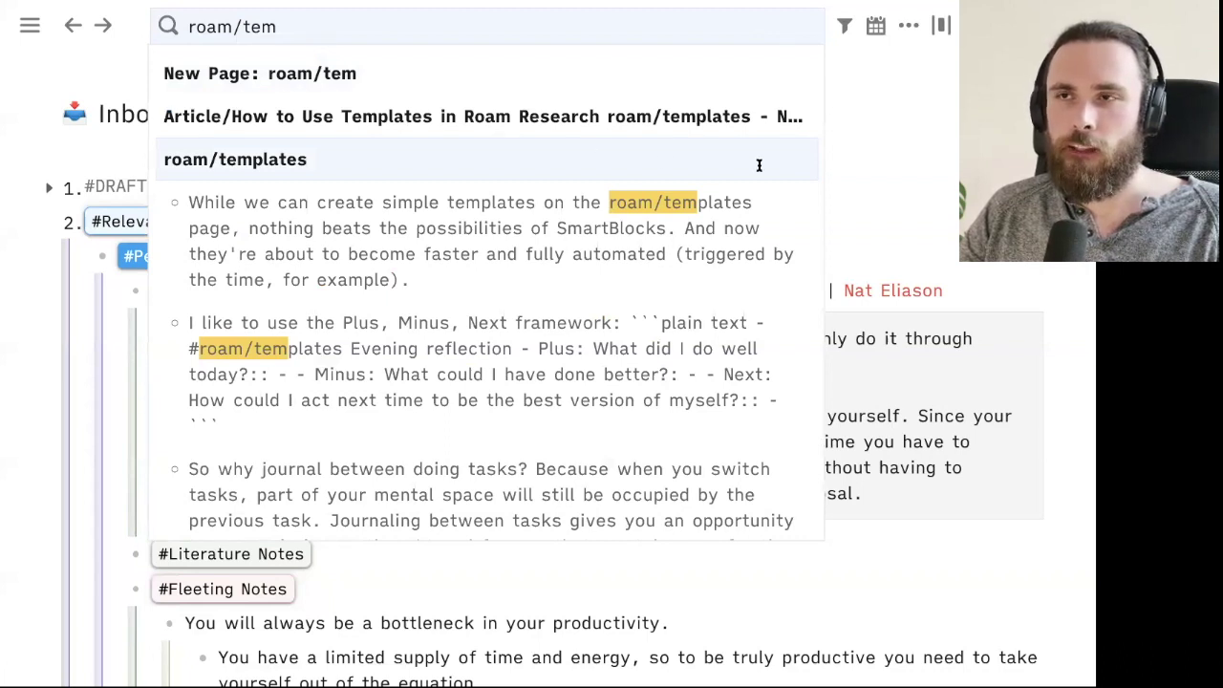
left_click(626, 147)
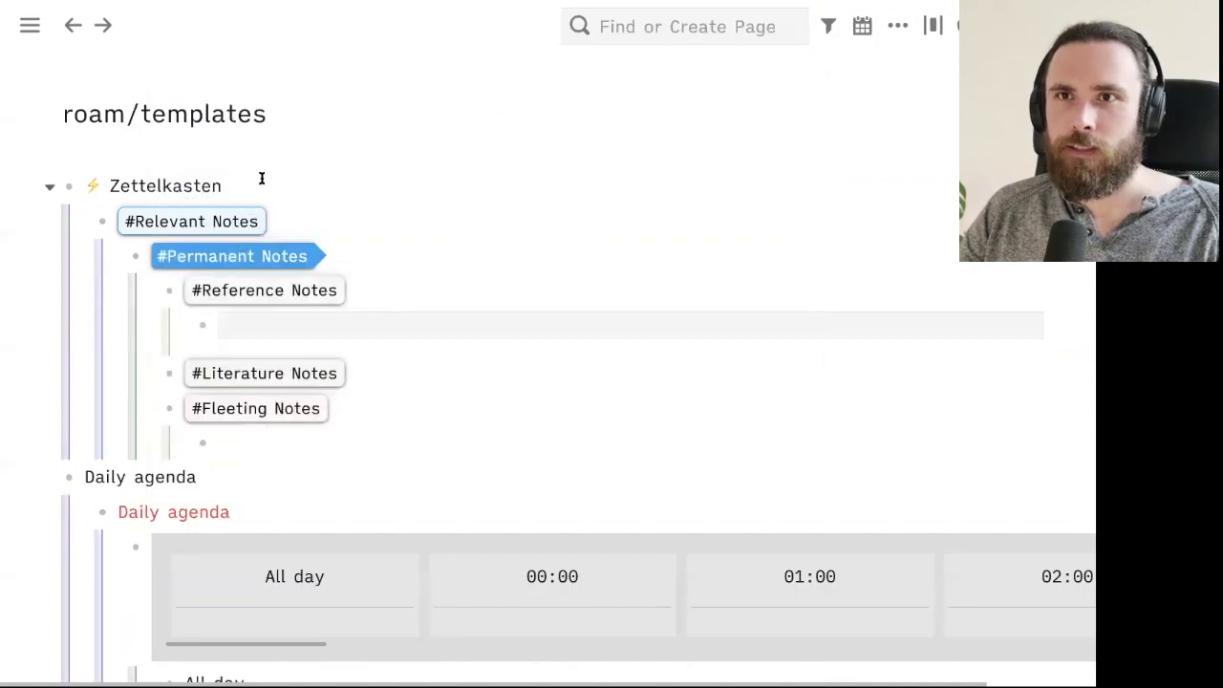
Step: Highlight the whole Zettelkasten template and inspect the raw markup of the quote block under its Reference Notes
left_click(261, 179)
key("Escape")
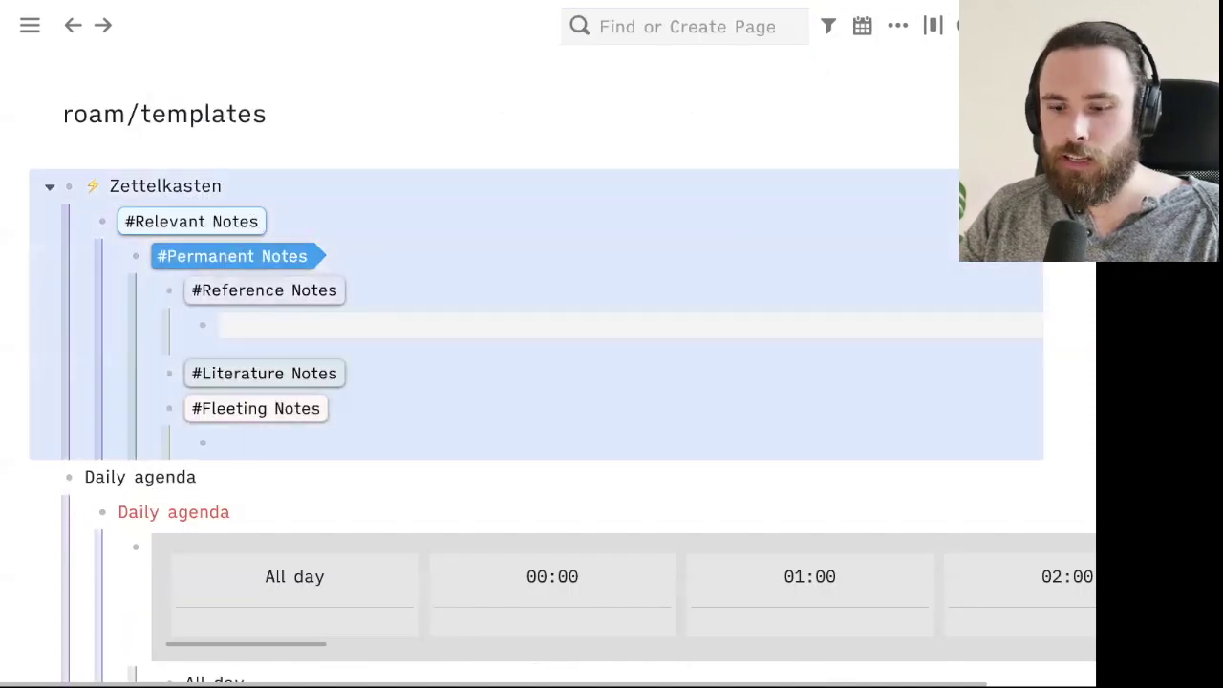
left_click(442, 322)
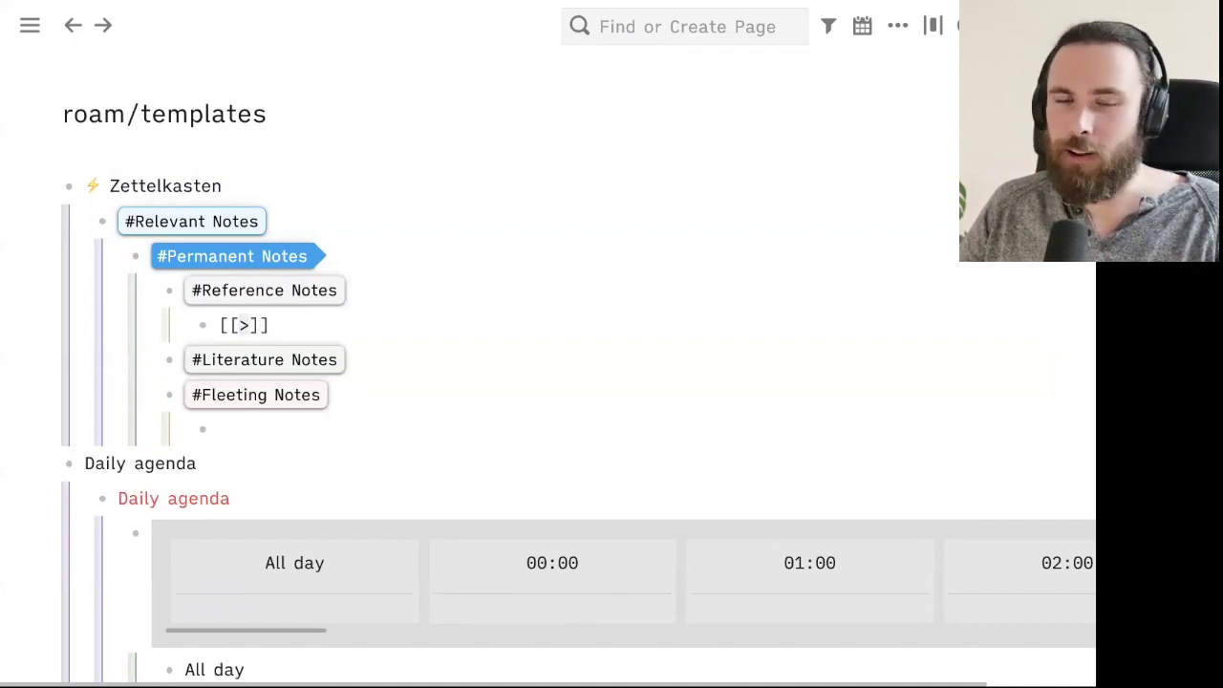
key("Right")
key("Right")
key("Right")
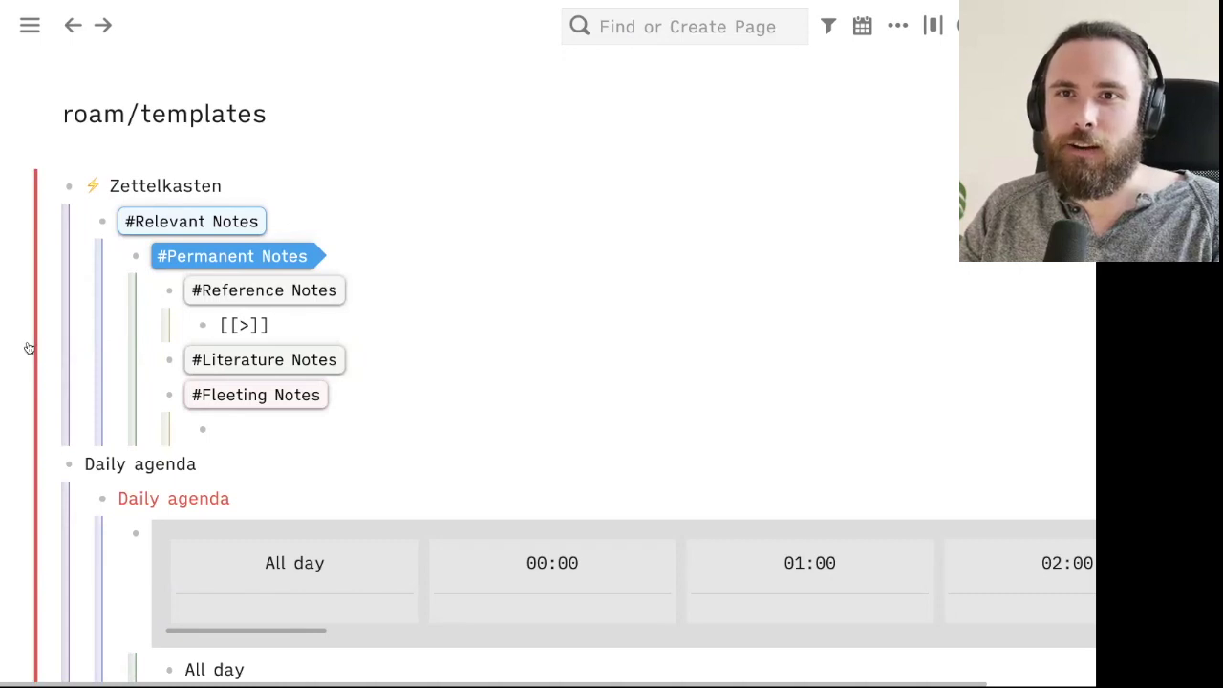
Step: Collapse every template except Zettelkasten and examine its quote block markup and overall structure
left_click(30, 252)
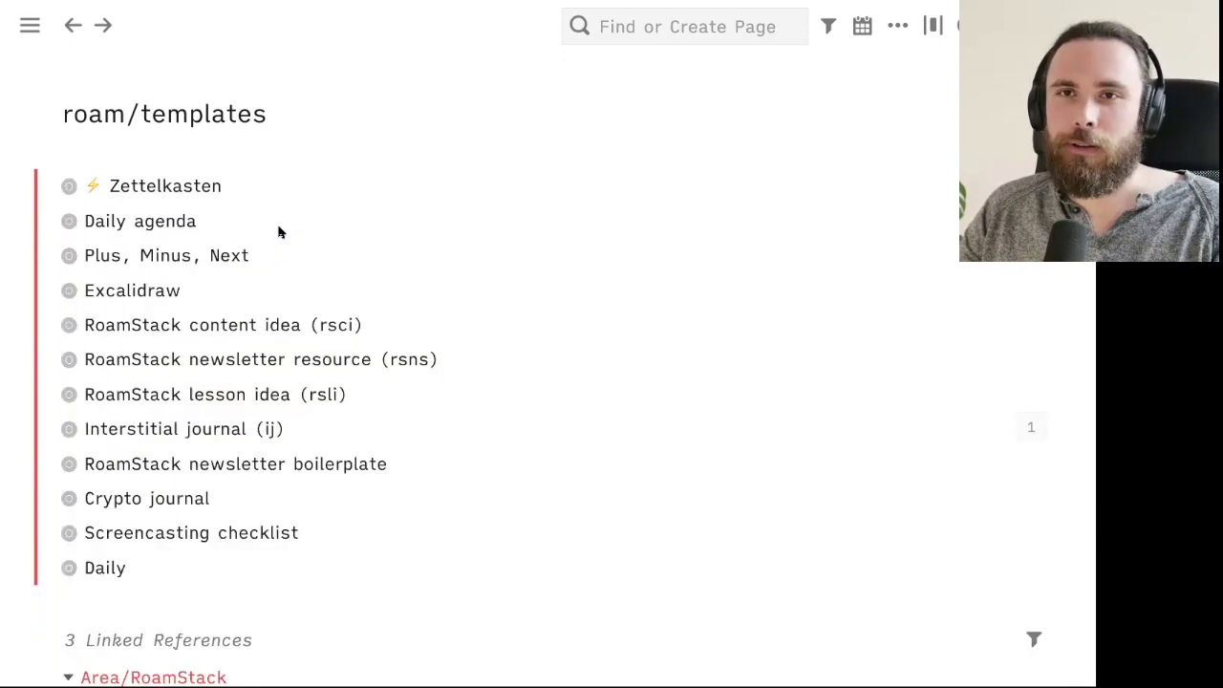
left_click(52, 188)
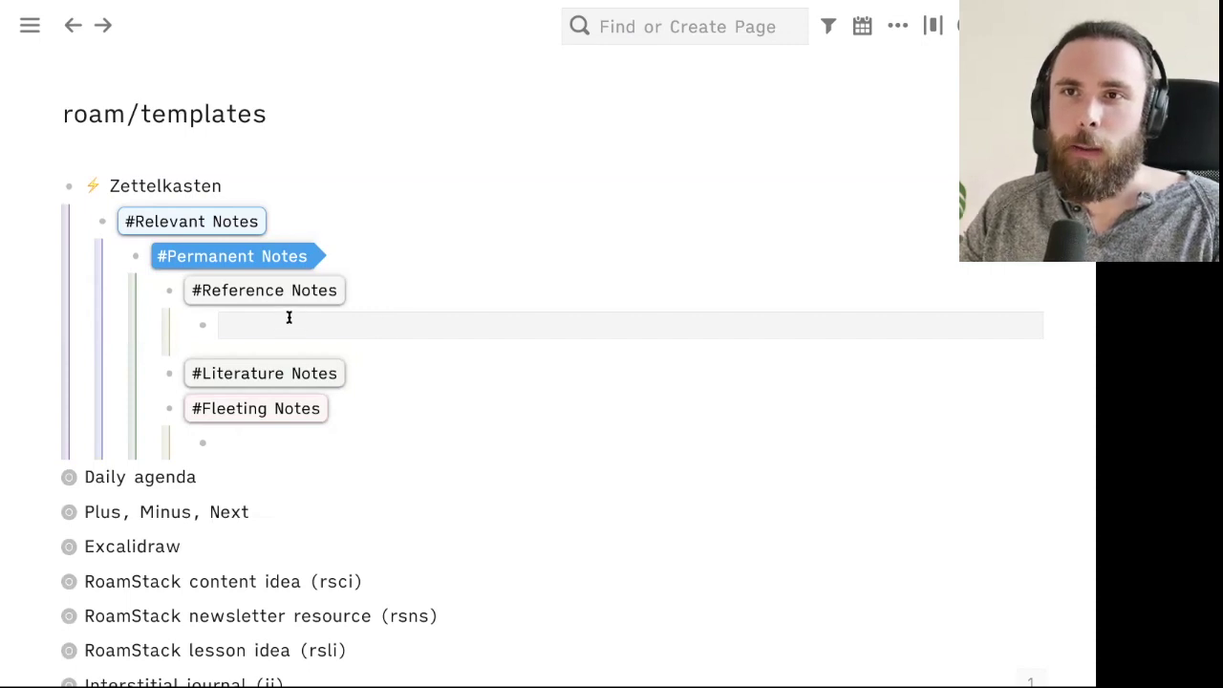
type("[[>]]")
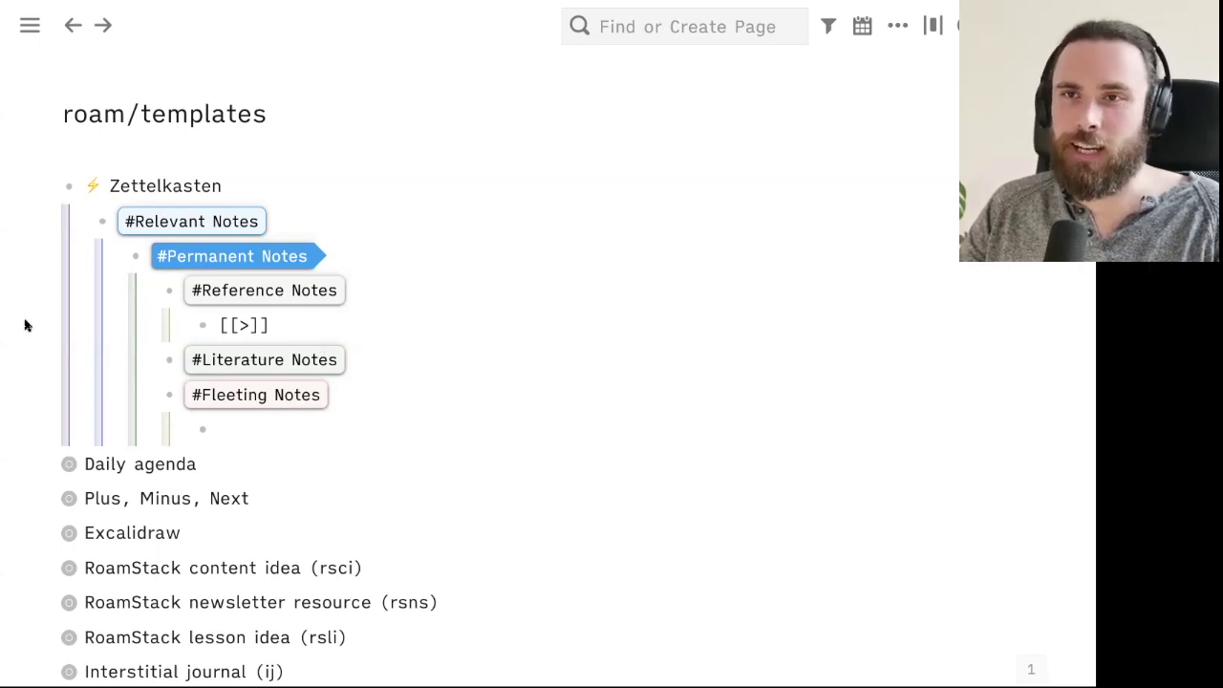
key("ctrl+a")
key("BackSpace")
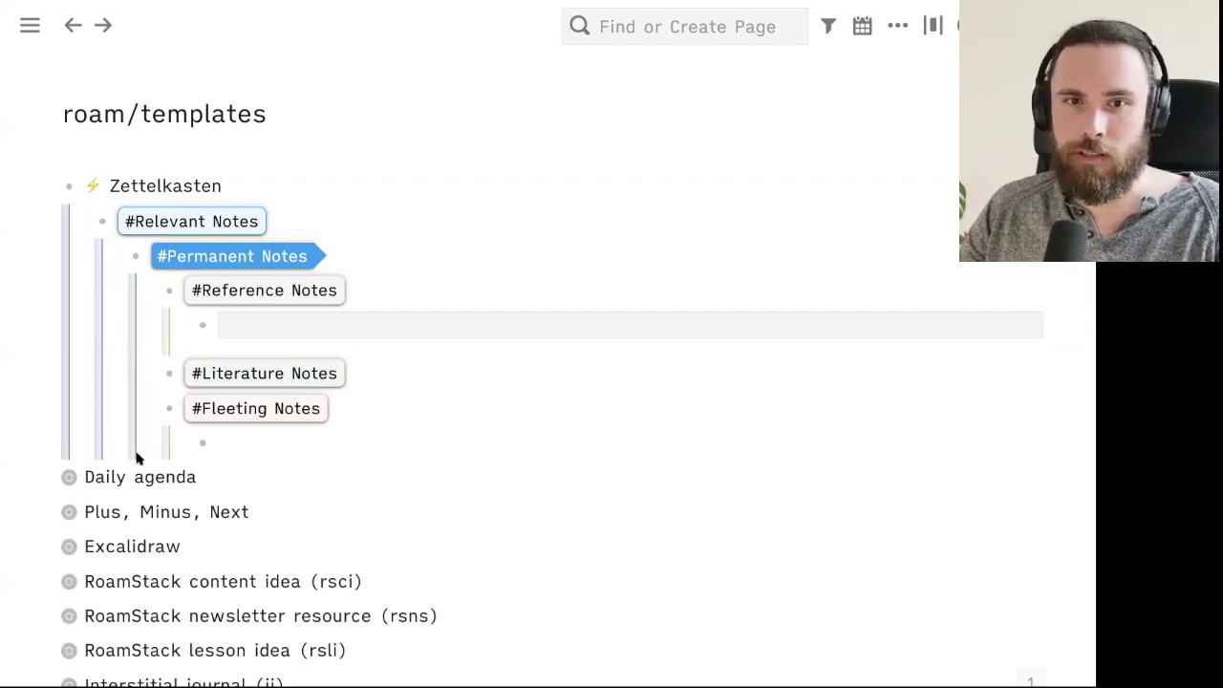
left_click(348, 194)
key("Escape")
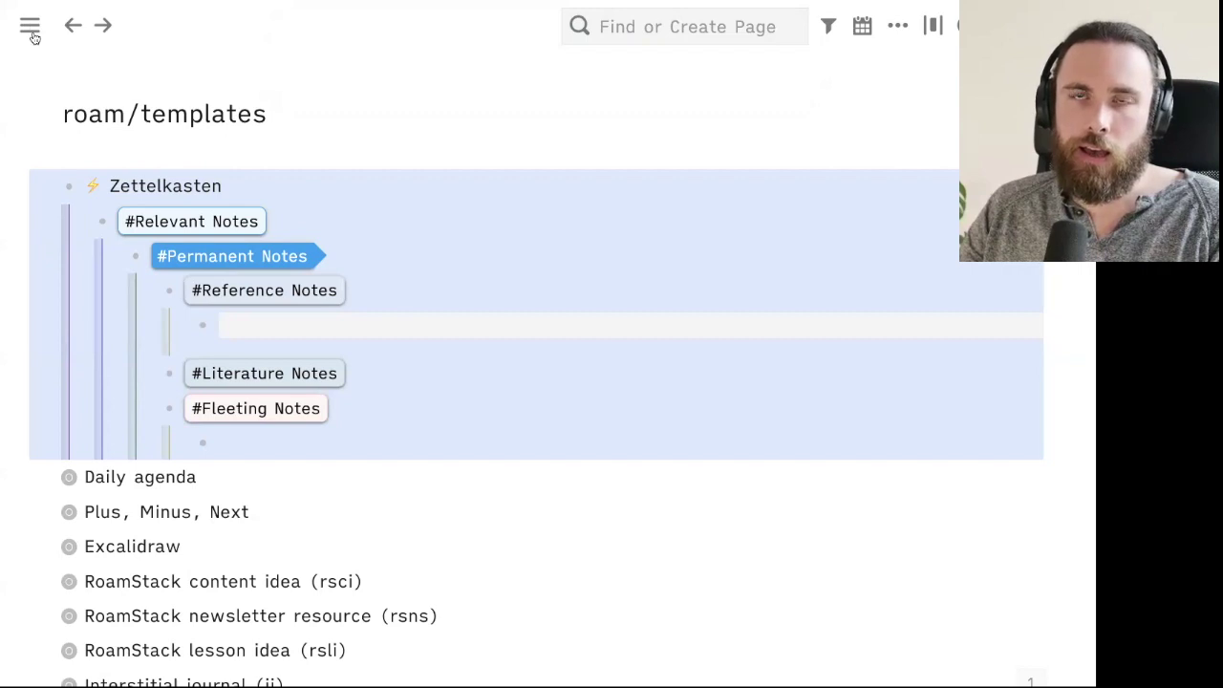
Step: Open the Daily Notes and go from the July 7th, 2021 page to the Week 27, 2021 page
mouse_move(33, 36)
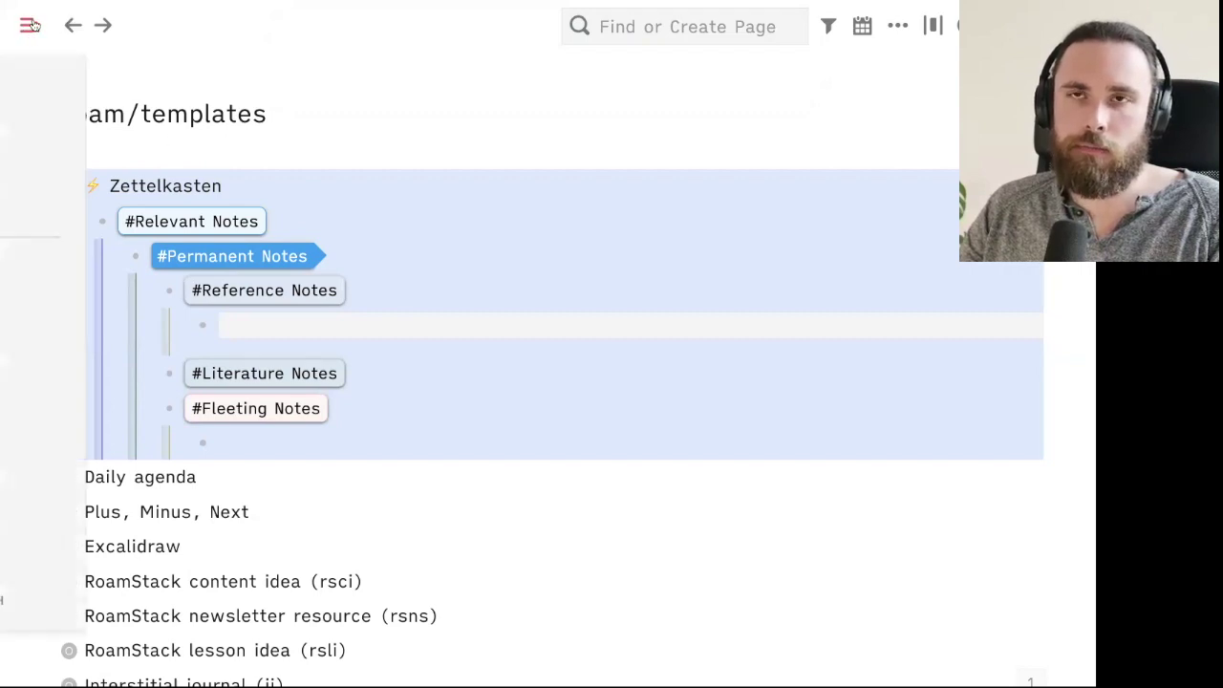
left_click(29, 25)
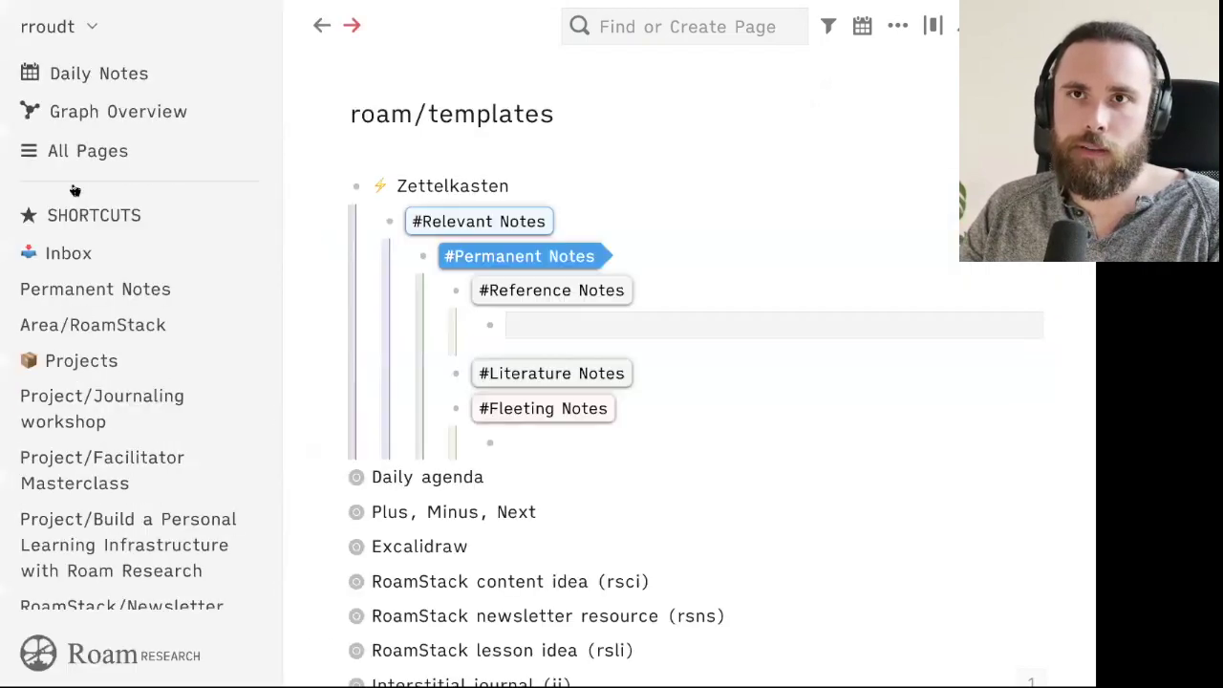
left_click(95, 75)
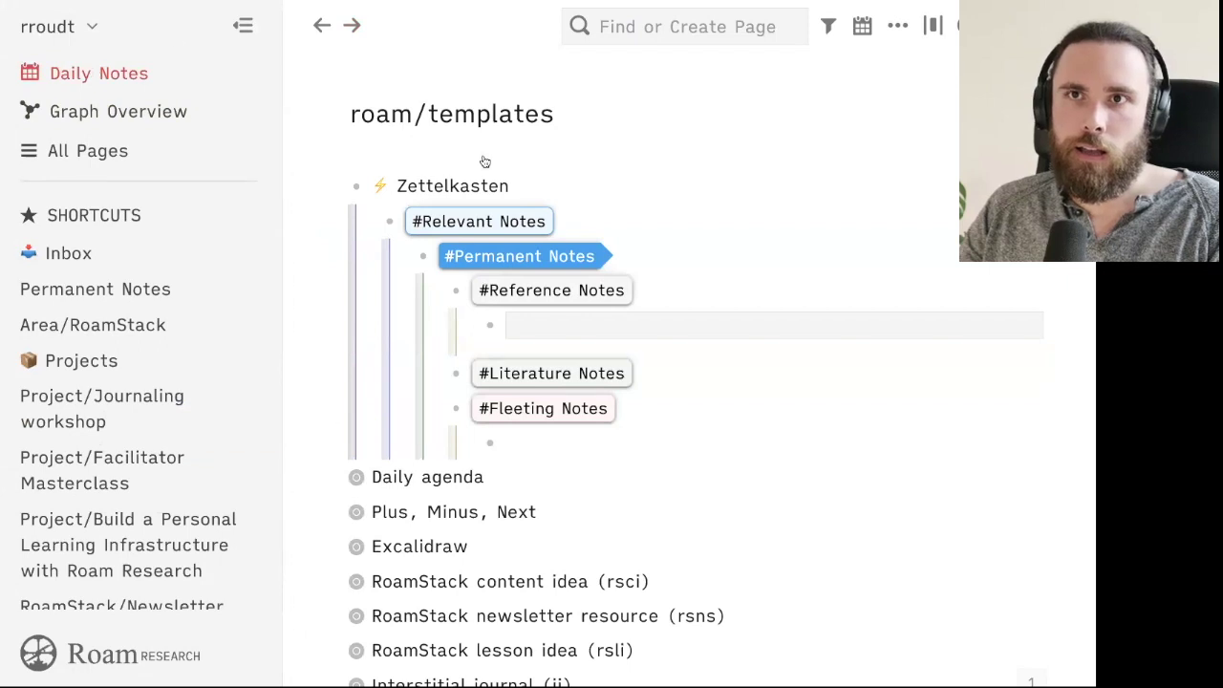
left_click(243, 26)
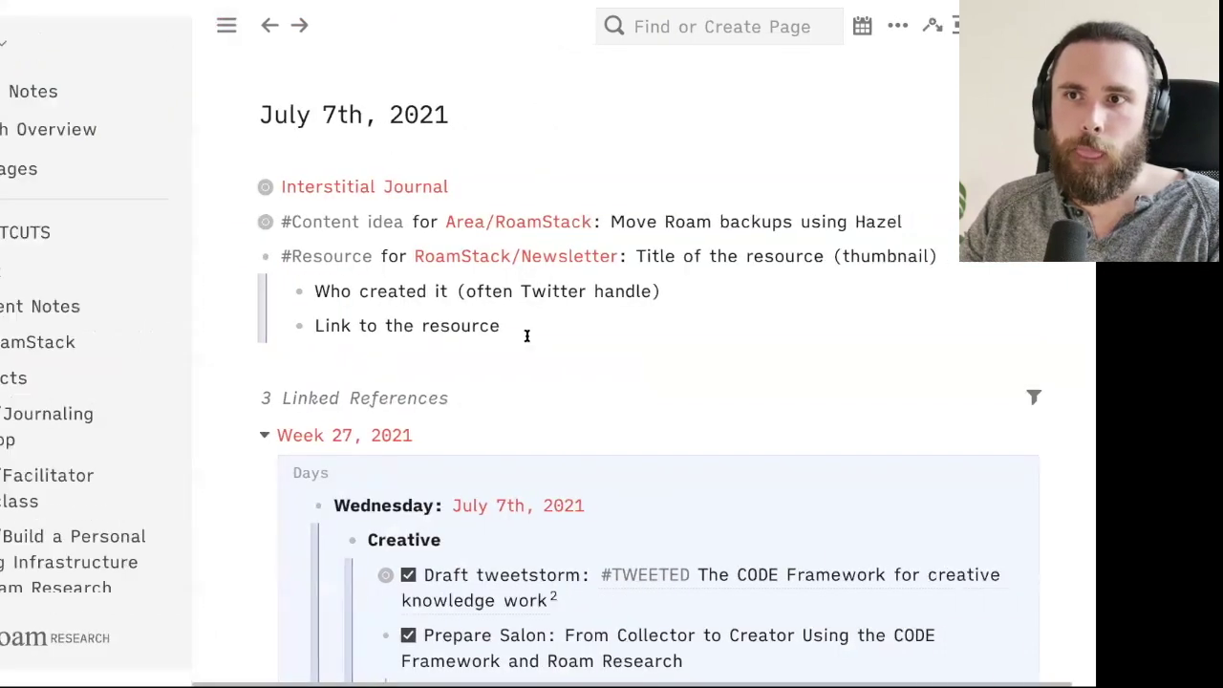
left_click(184, 435)
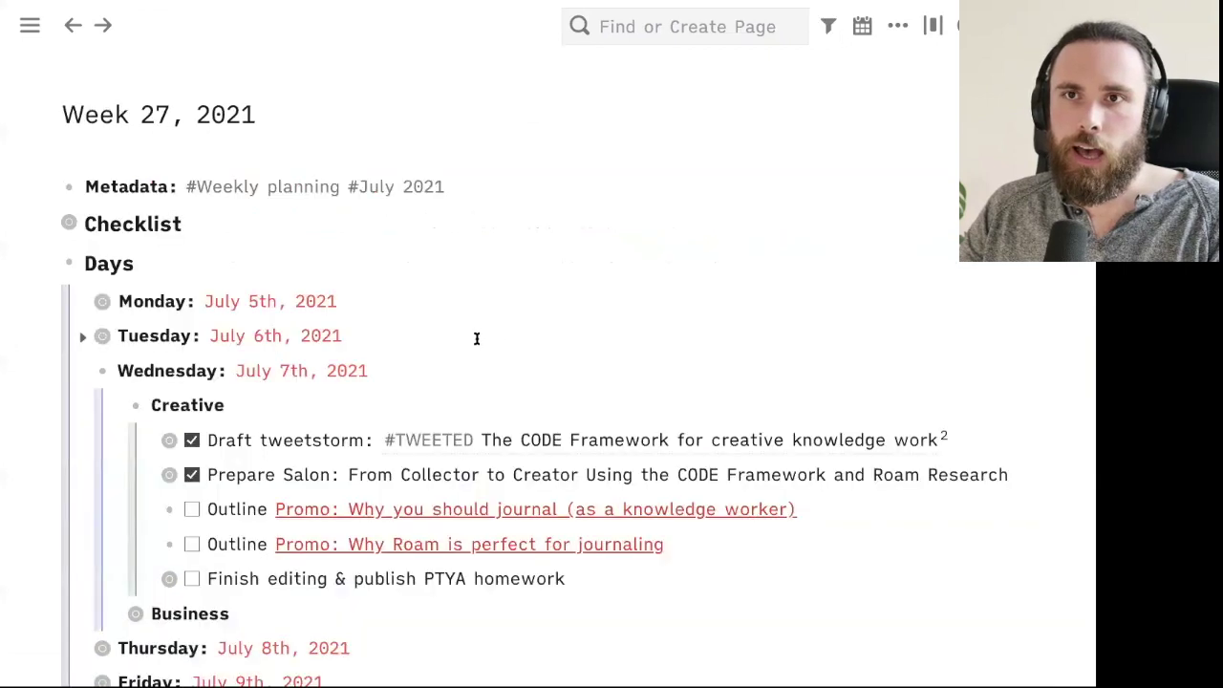
Step: Collapse the Days section, expand the weekly Checklist and view the source of its Sync Readwise task
left_click(50, 264)
left_click(49, 223)
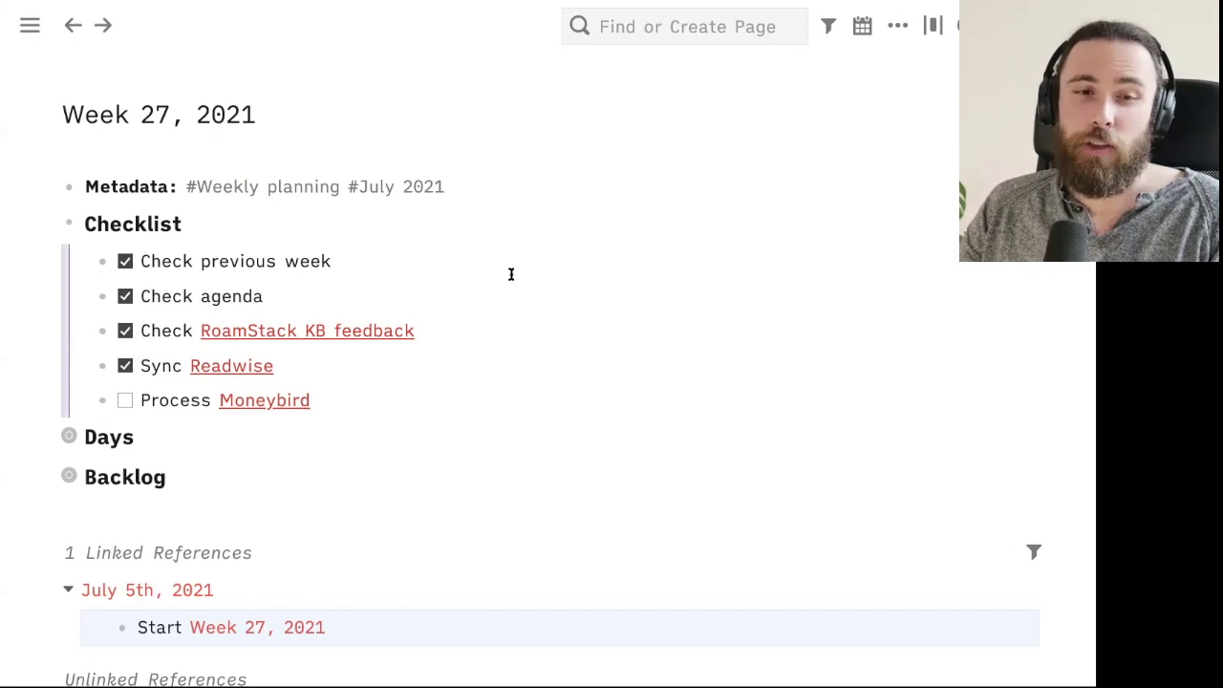
left_click(444, 359)
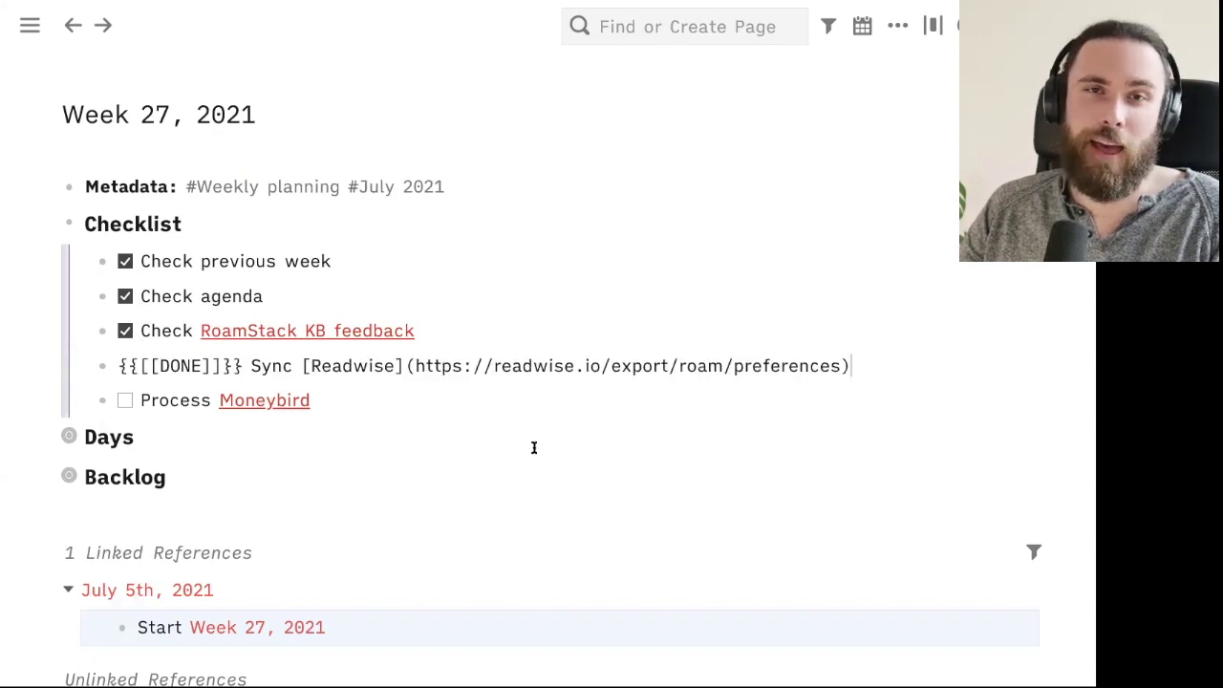
left_click(481, 582)
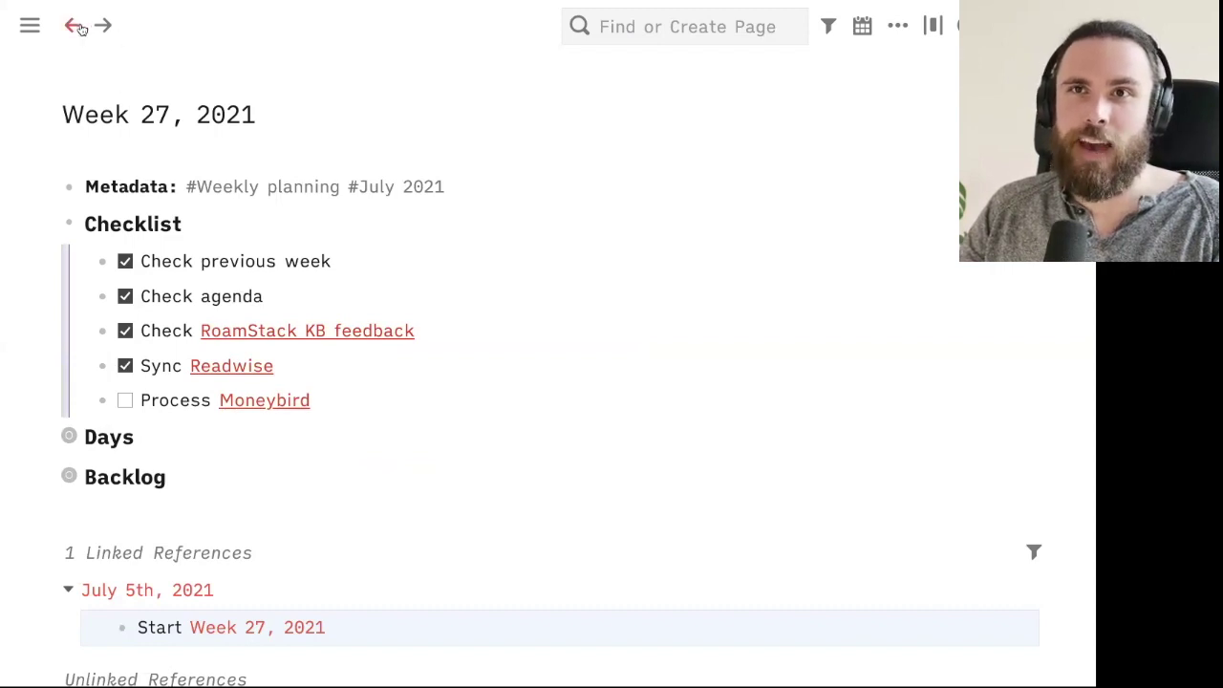
Step: Return to the July 7th, 2021 daily note and add a new entry to its Interstitial Journal, collapsing the journal when done
mouse_move(38, 27)
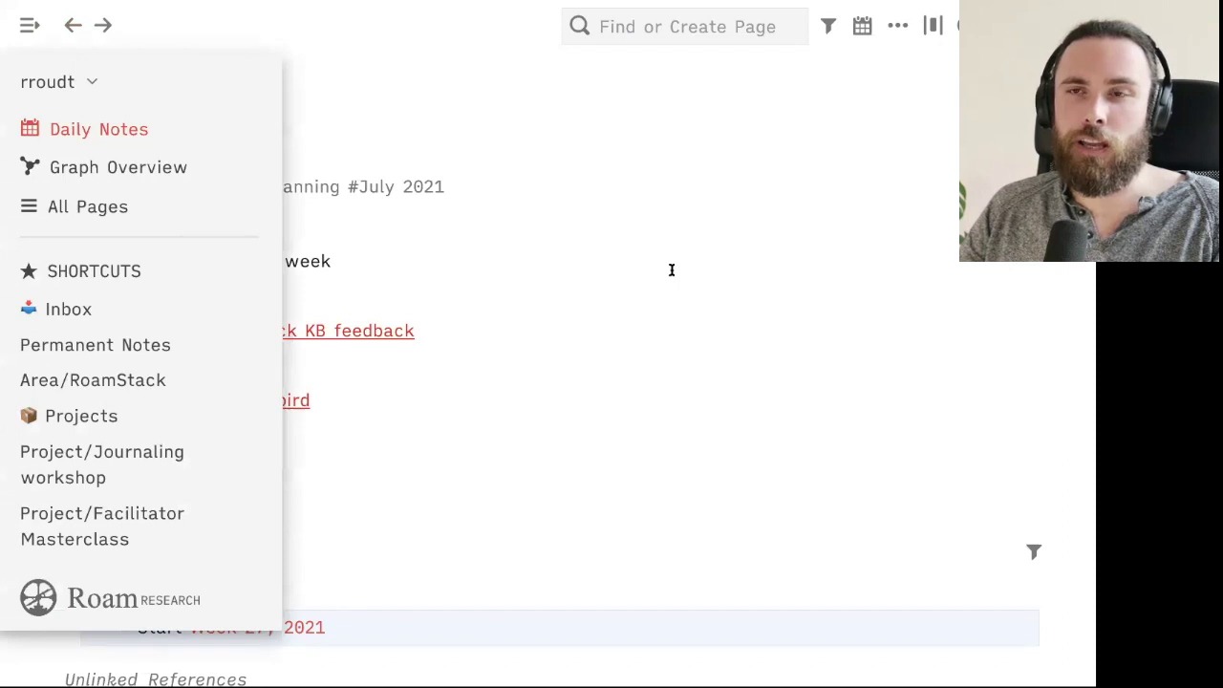
left_click(99, 129)
left_click(50, 191)
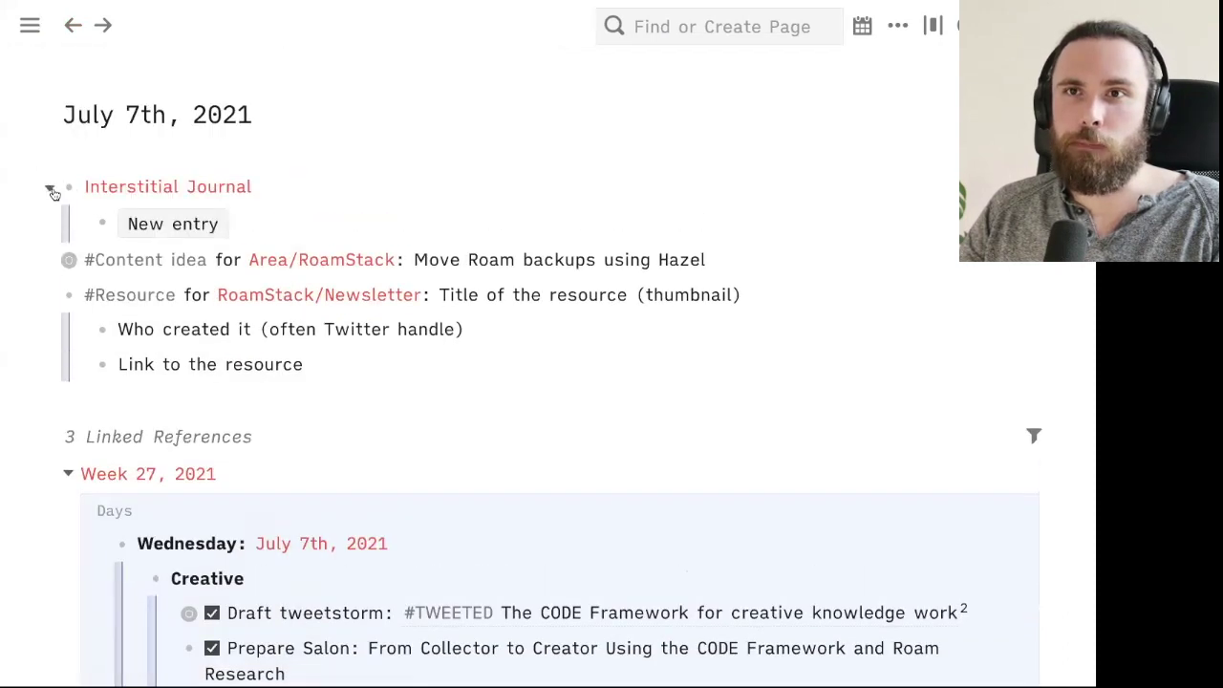
left_click(50, 295)
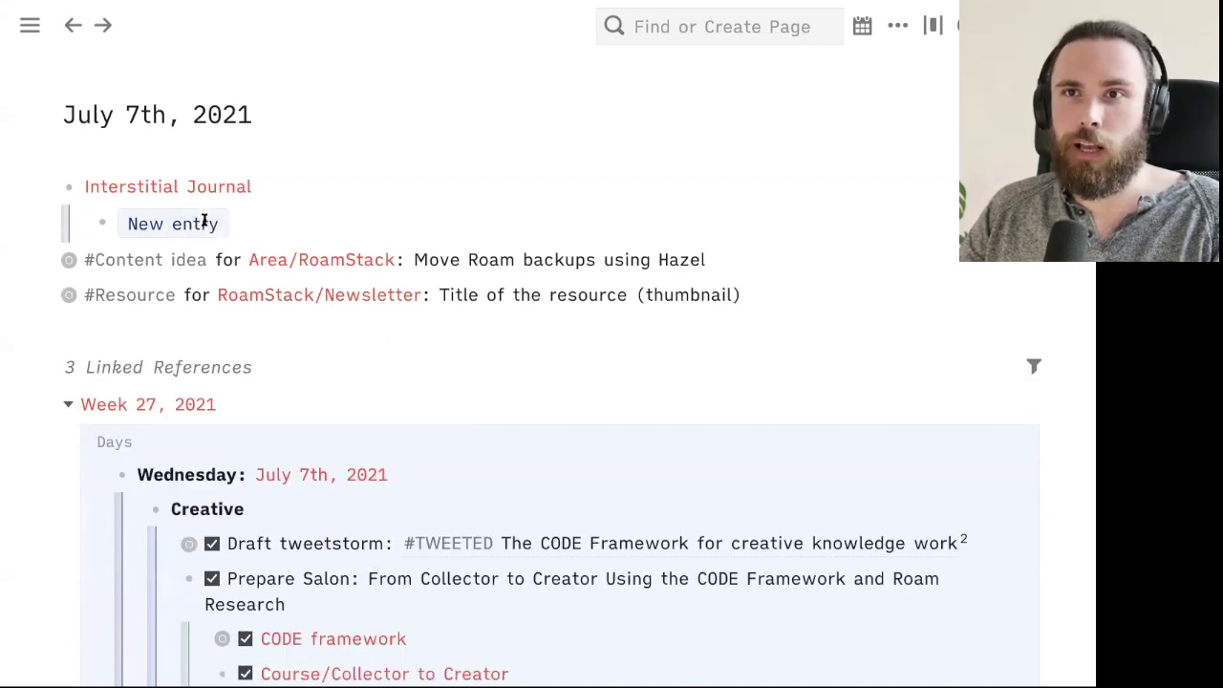
left_click(205, 223)
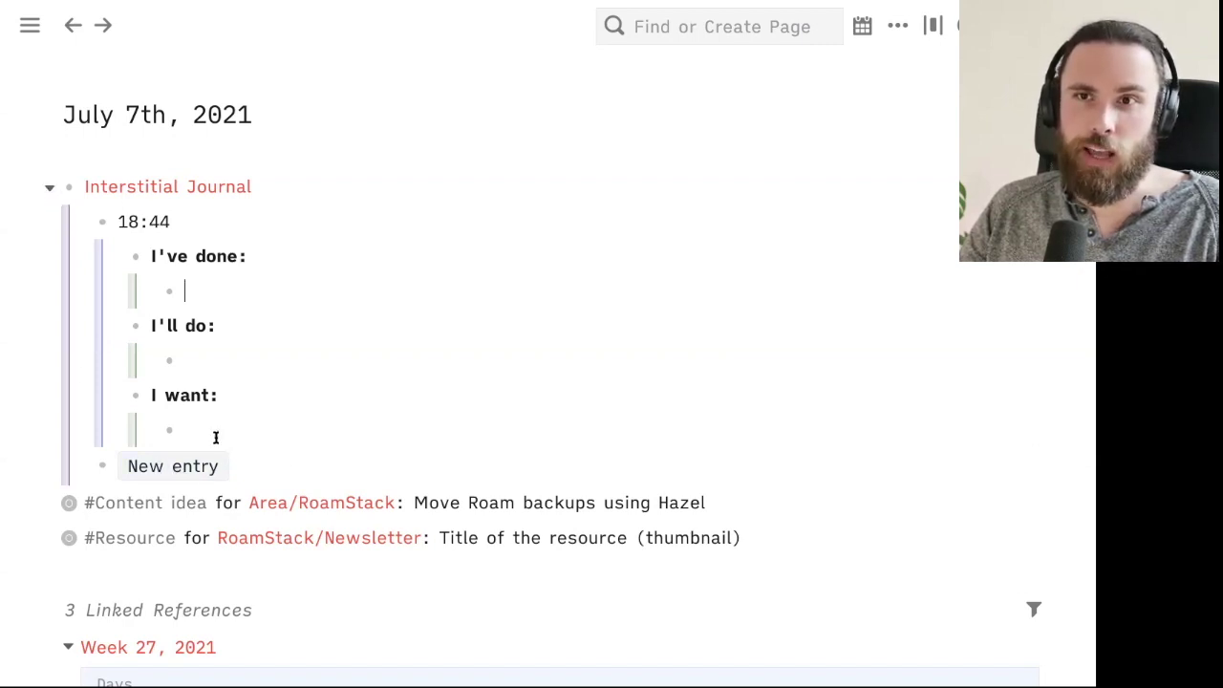
left_click(51, 186)
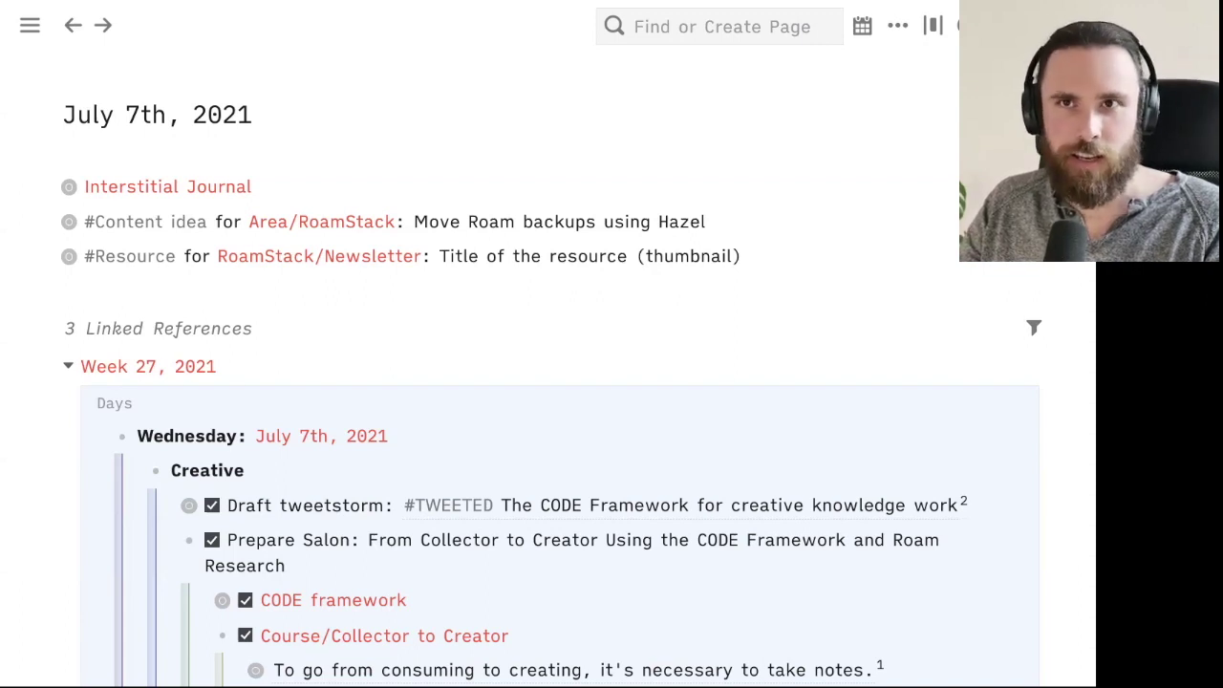
Step: Search for the page named ">" and open it
left_click(805, 33)
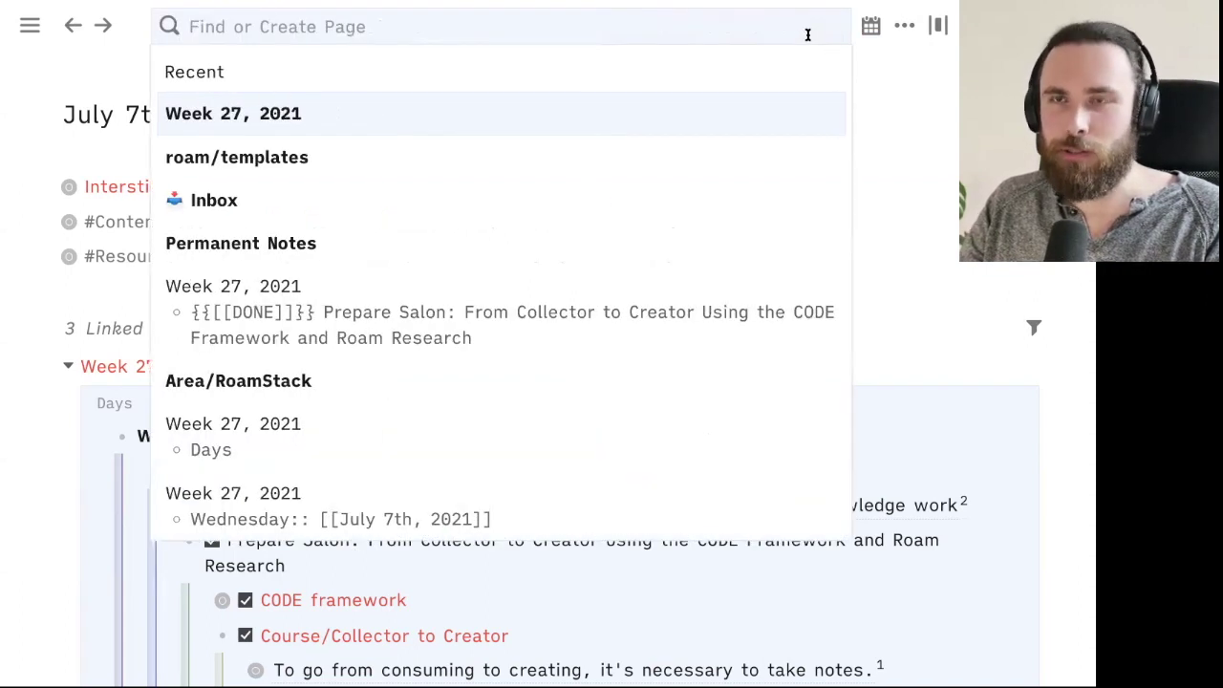
type(">")
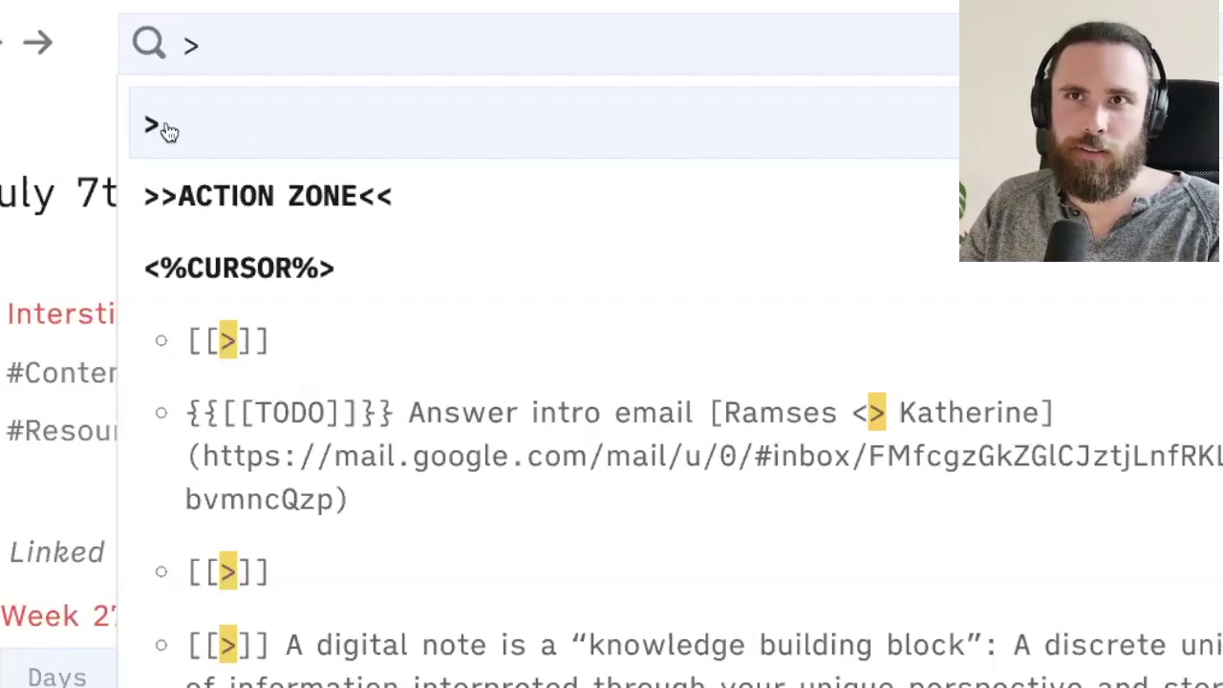
key("Return")
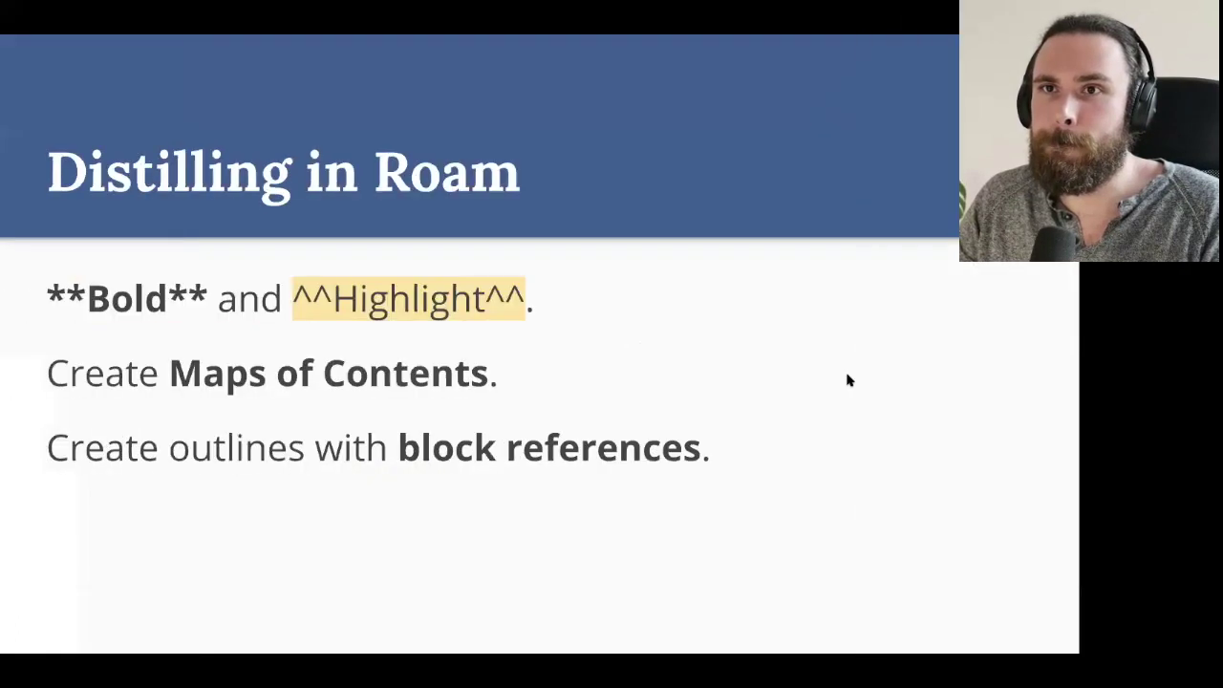
key("Right")
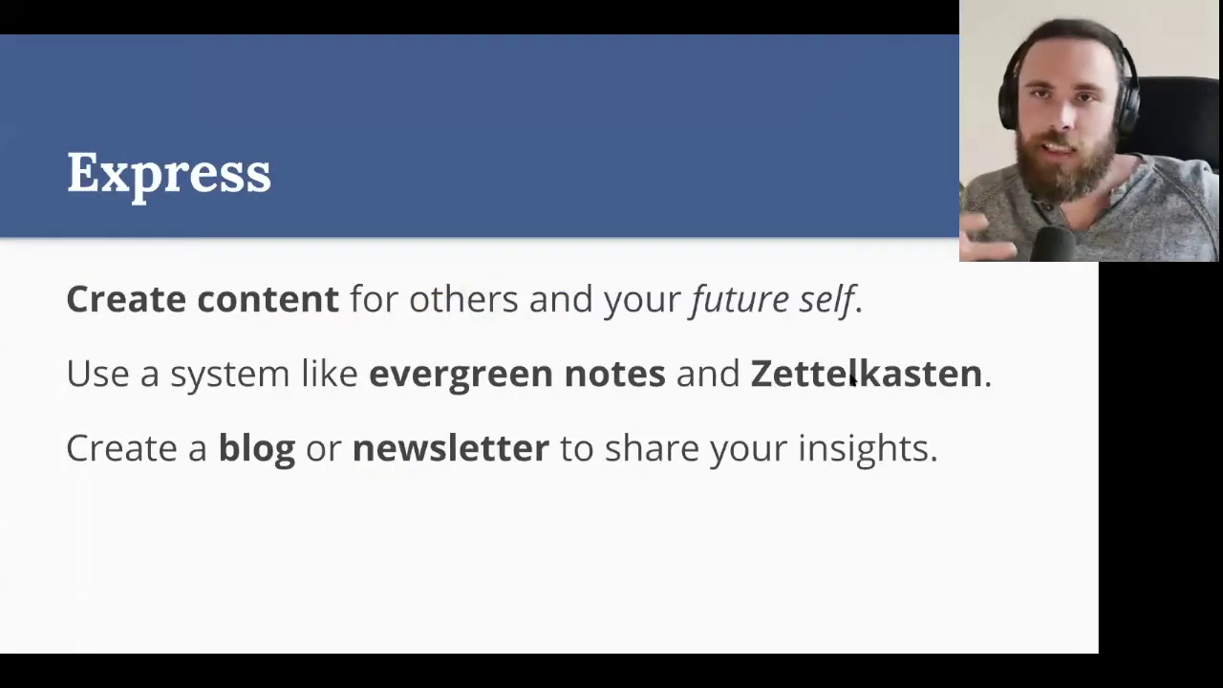